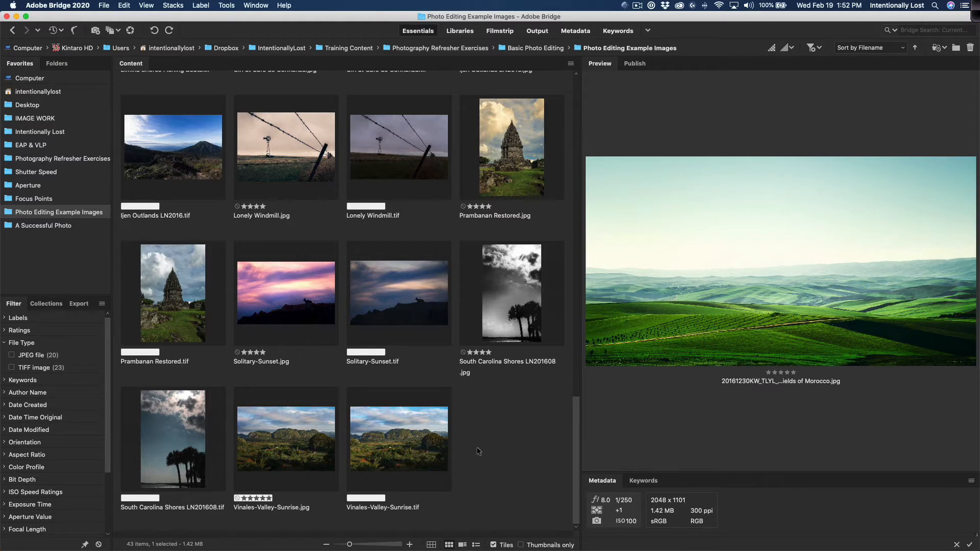
Step: Compare Vinales-Valley-Sunrise.tif with its edited JPG version at full screen
left_click(412, 462)
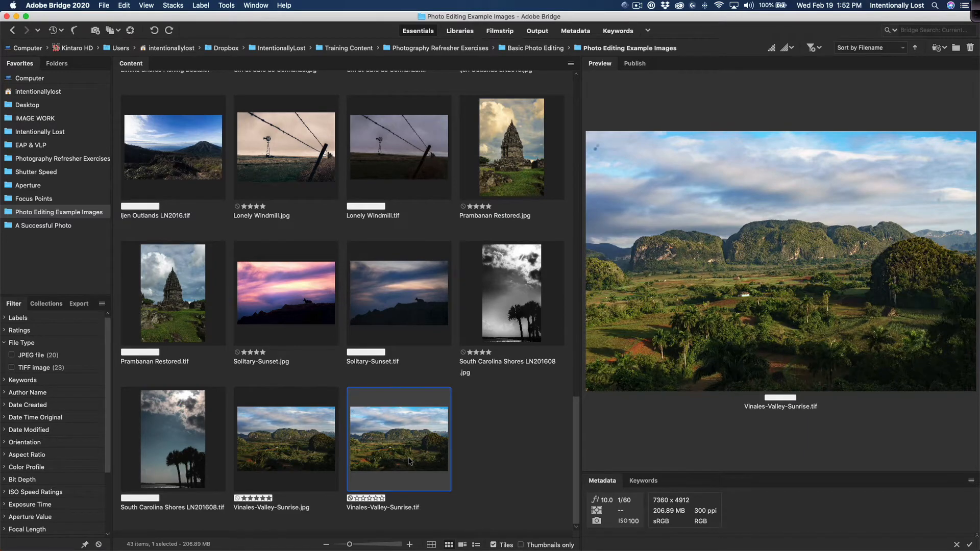
key("space")
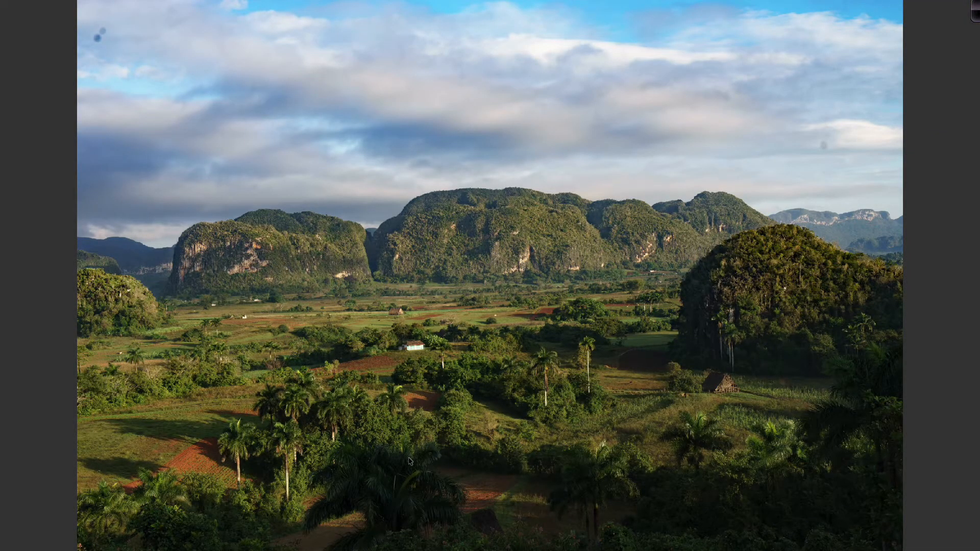
key("Right")
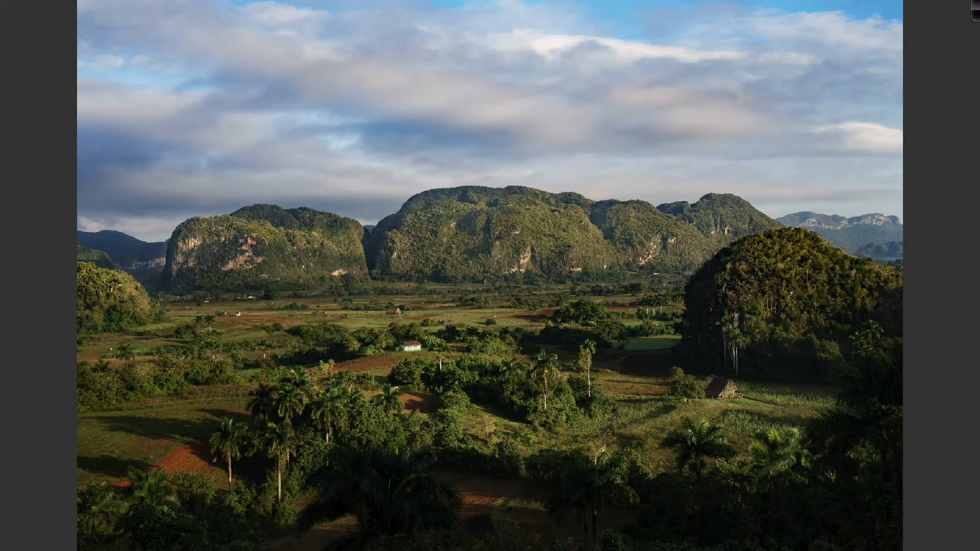
key("Left")
key("space")
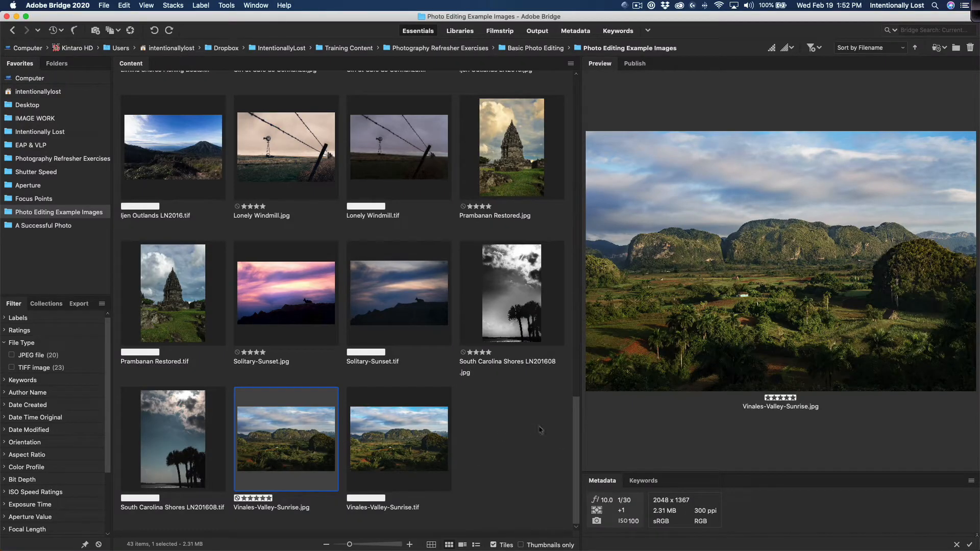
Step: Find the TIFF of the Olive Tree Fields of Morocco photo in the folder and preview it at full screen
scroll(573, 438, "up", 10)
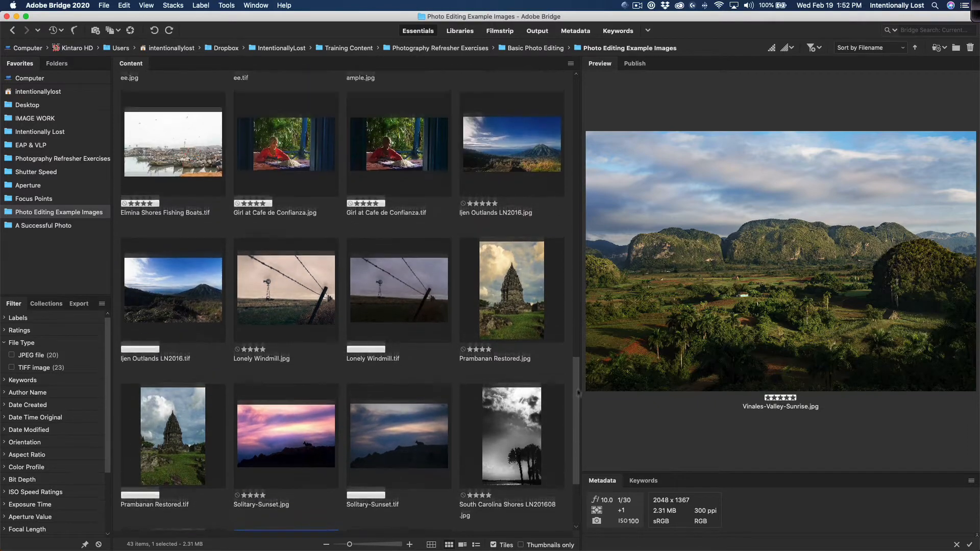
scroll(583, 217, "up", 10)
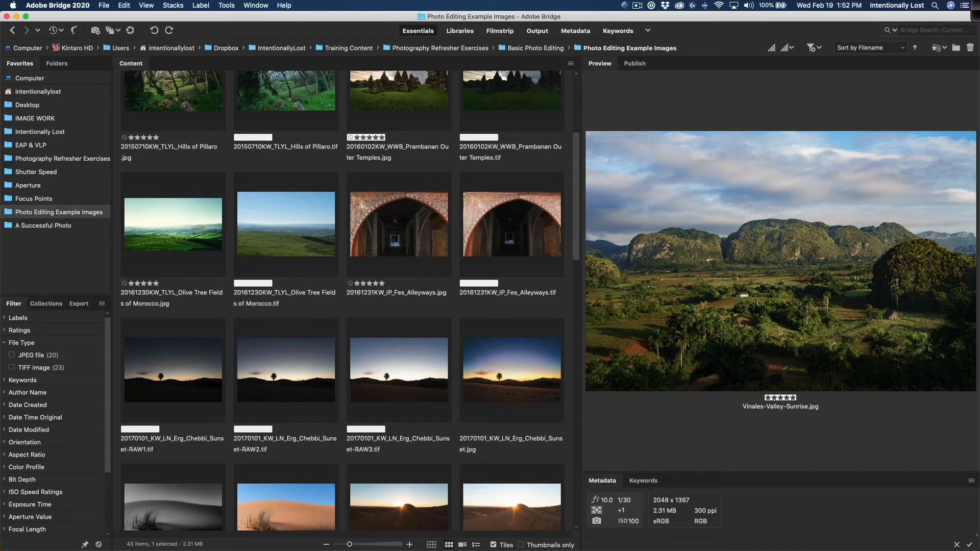
left_click(300, 229)
key("space")
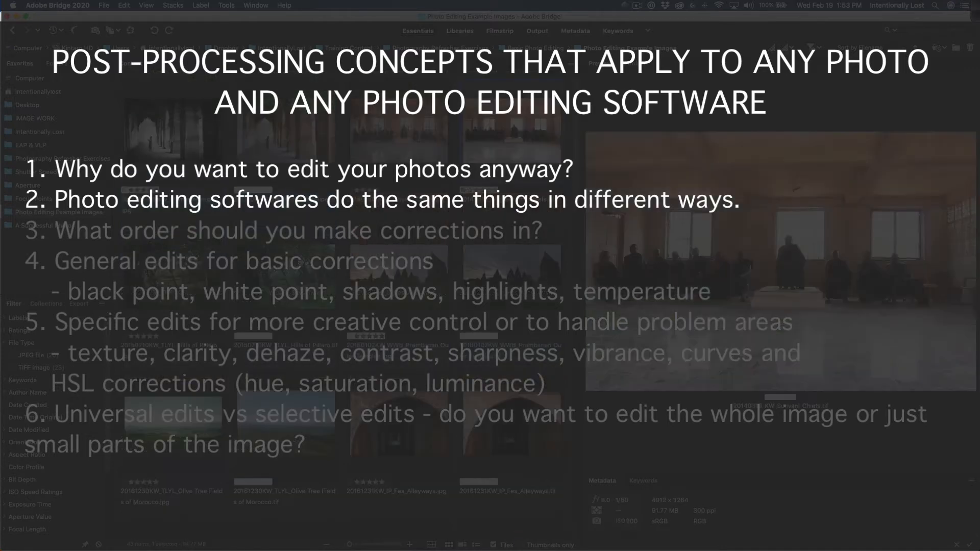
Step: Open 20140318_KW_Sunyani_Chiefs.tif in Camera Raw and look through its Tone Curve, Detail and HSL adjustments
right_click(489, 154)
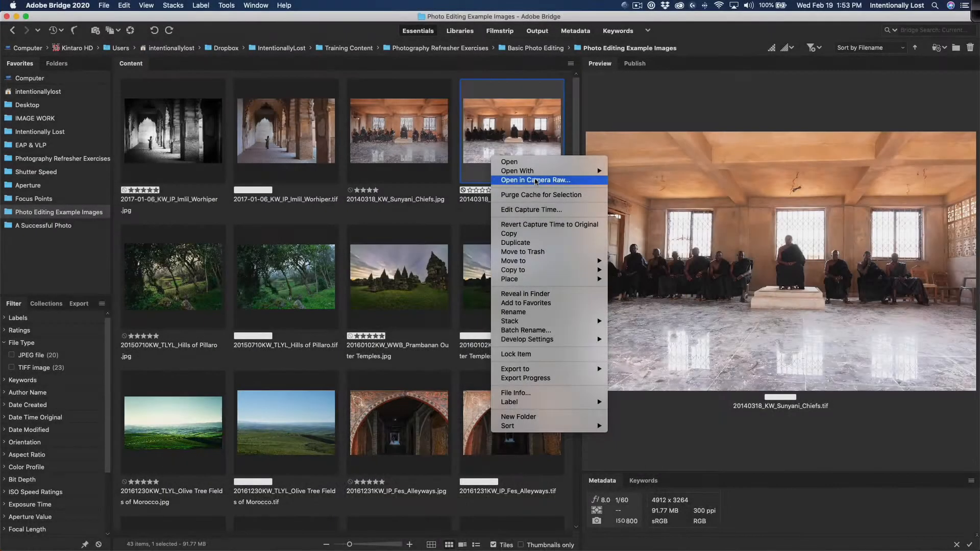
left_click(535, 179)
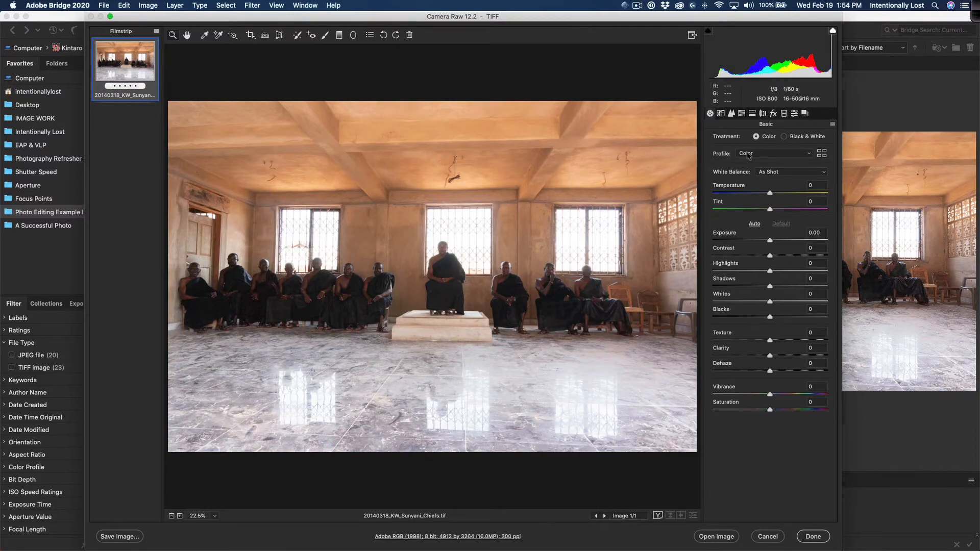
left_click(732, 113)
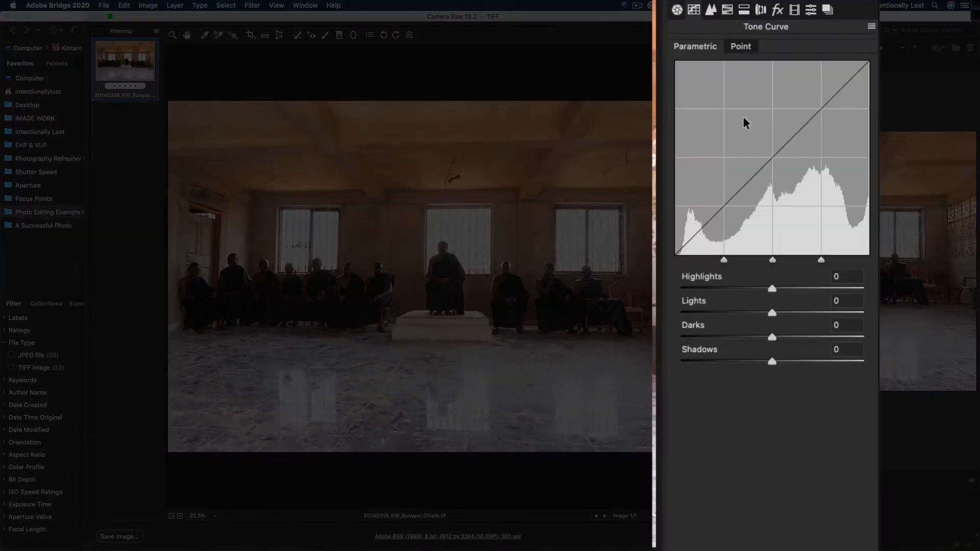
left_click(710, 10)
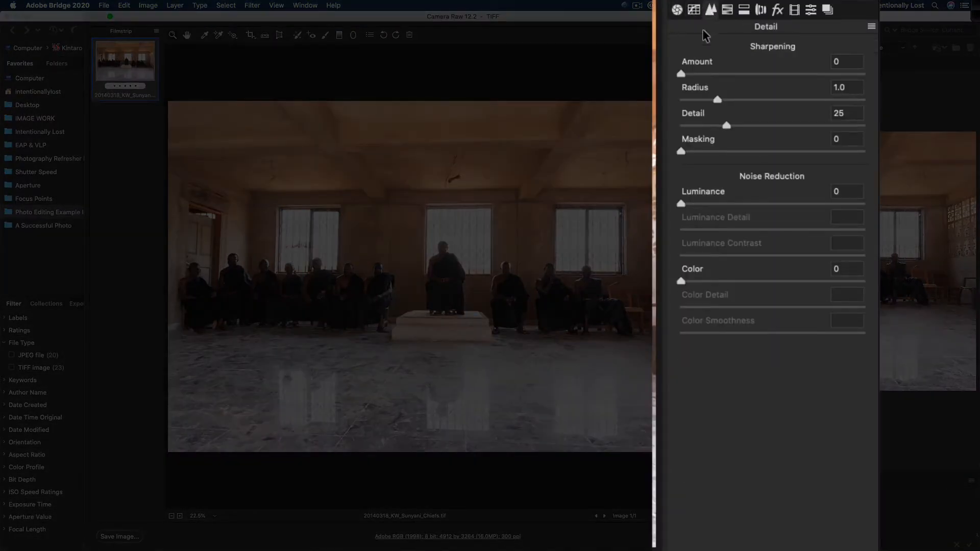
left_click(728, 10)
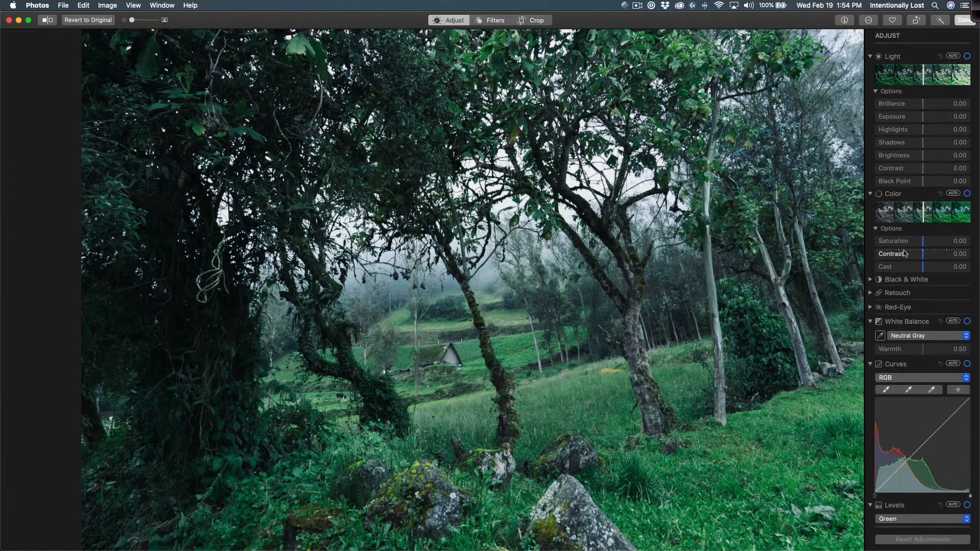
Step: Review the adjustments available for the forest image in Photos and the Lens Corrections options in Camera Raw
scroll(905, 254, "down", 5)
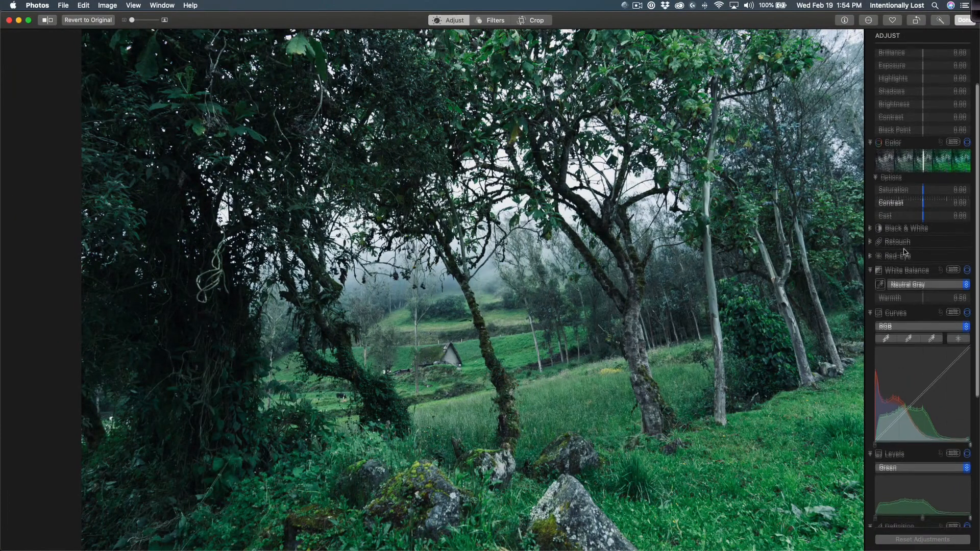
scroll(909, 279, "down", 3)
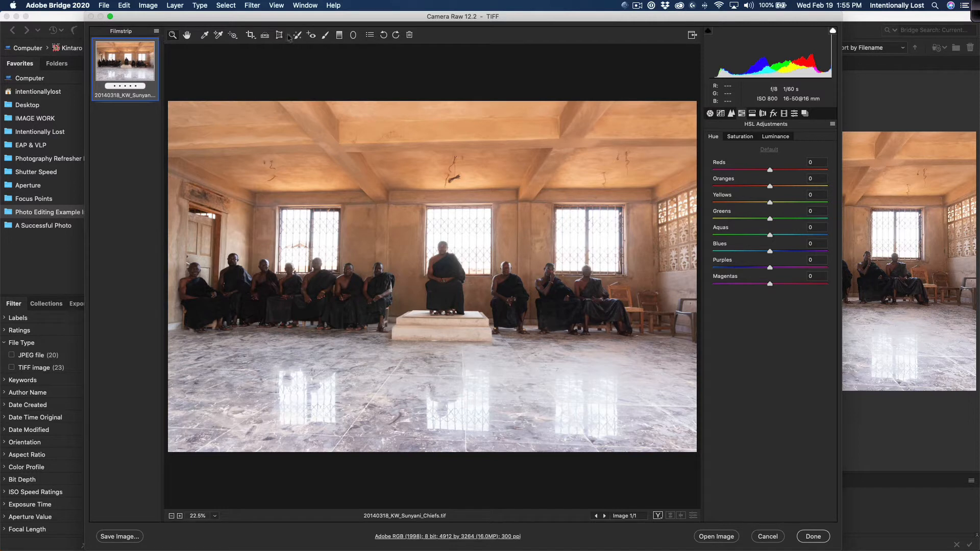
left_click(753, 113)
left_click(763, 113)
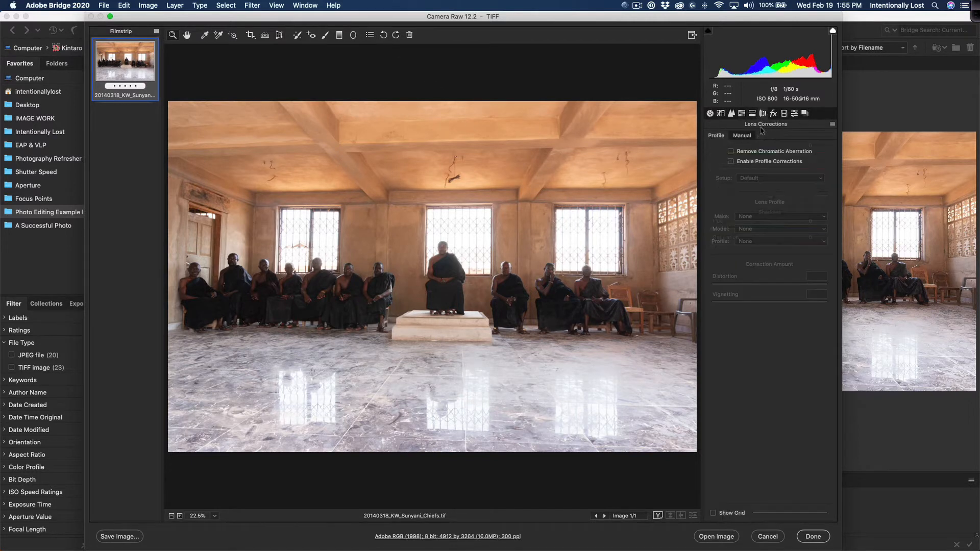
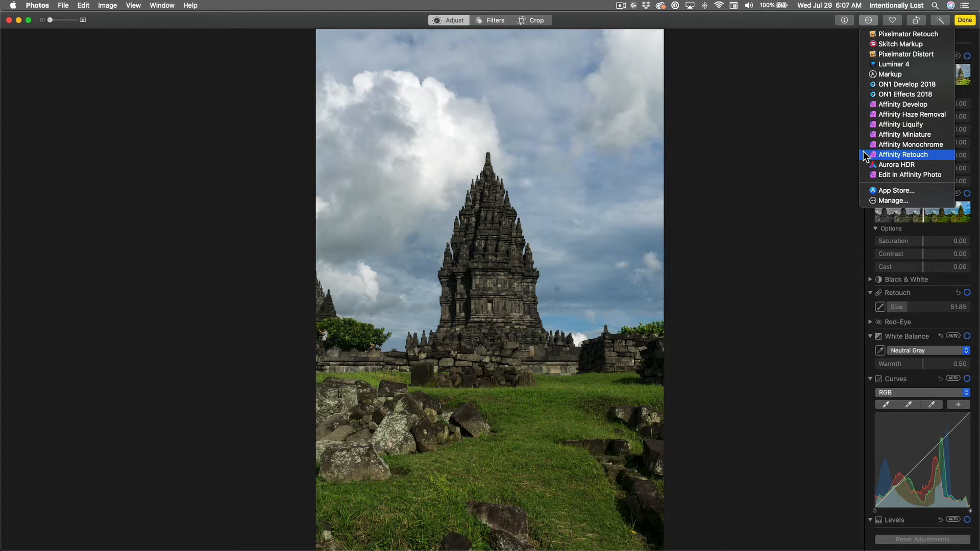
Step: Dismiss the editing extensions list in Photos and show the RGB channel in the temple photo's Curves histogram
left_click(813, 198)
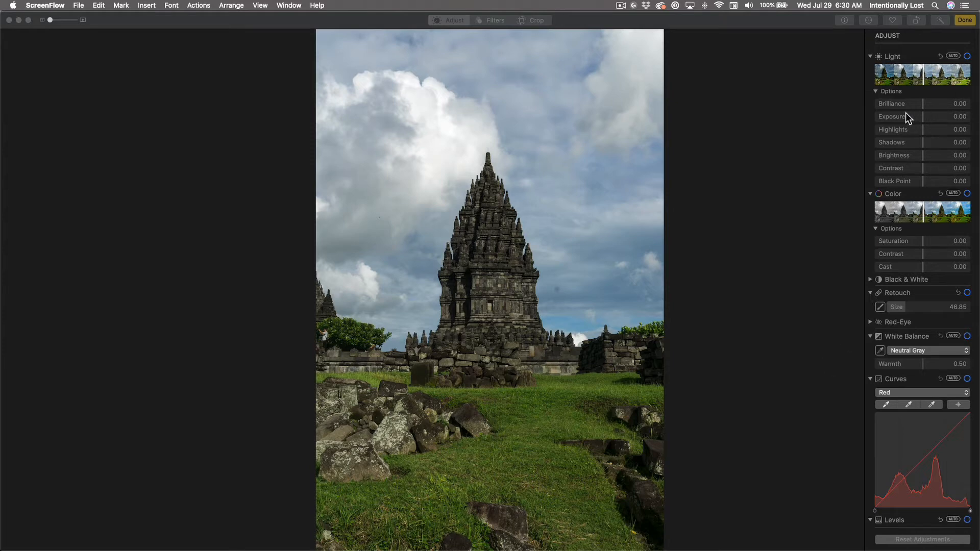
left_click(910, 393)
left_click(894, 379)
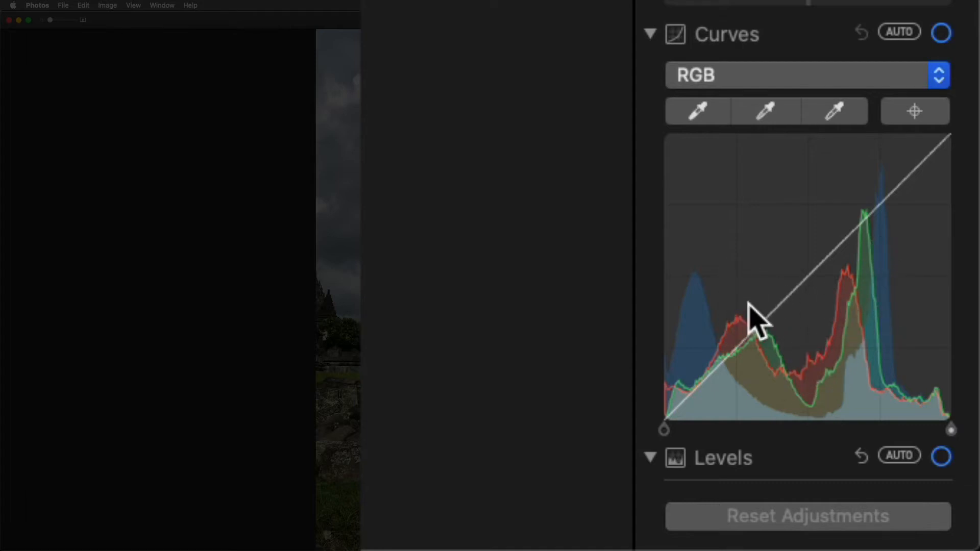
key("ctrl+Right")
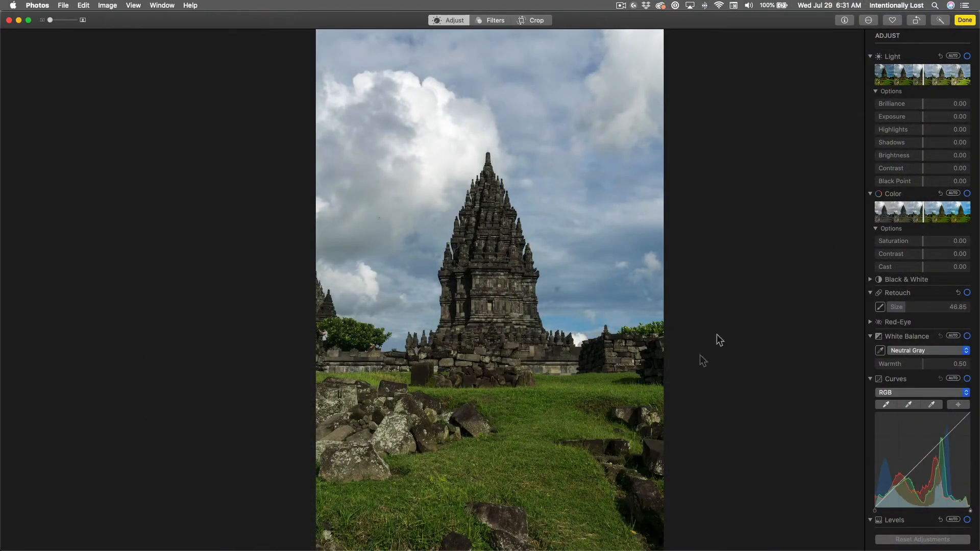
Step: Raise the temple photo's Brilliance to 0.21 and lower its Highlights to -0.15
left_click(924, 104)
left_click_drag(924, 104, 873, 132)
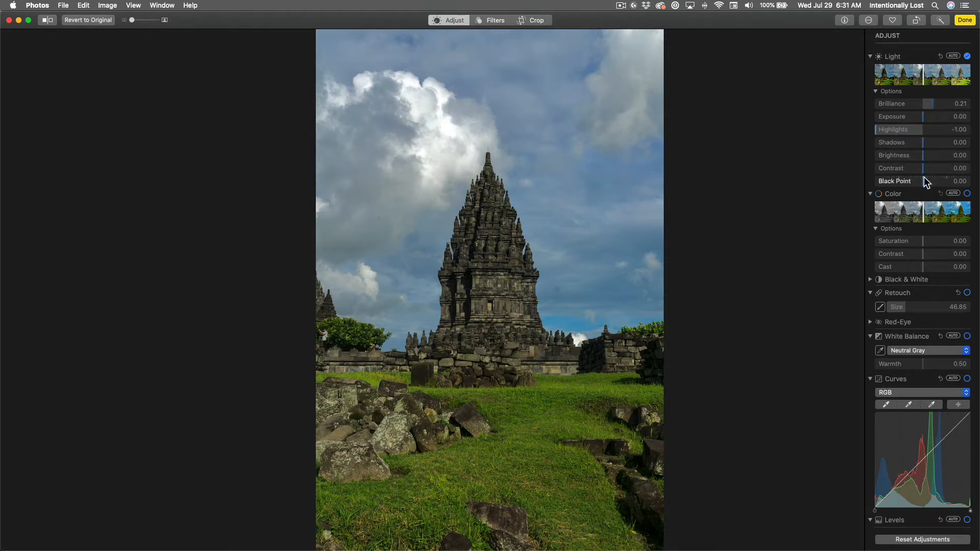
left_click_drag(891, 126, 917, 130)
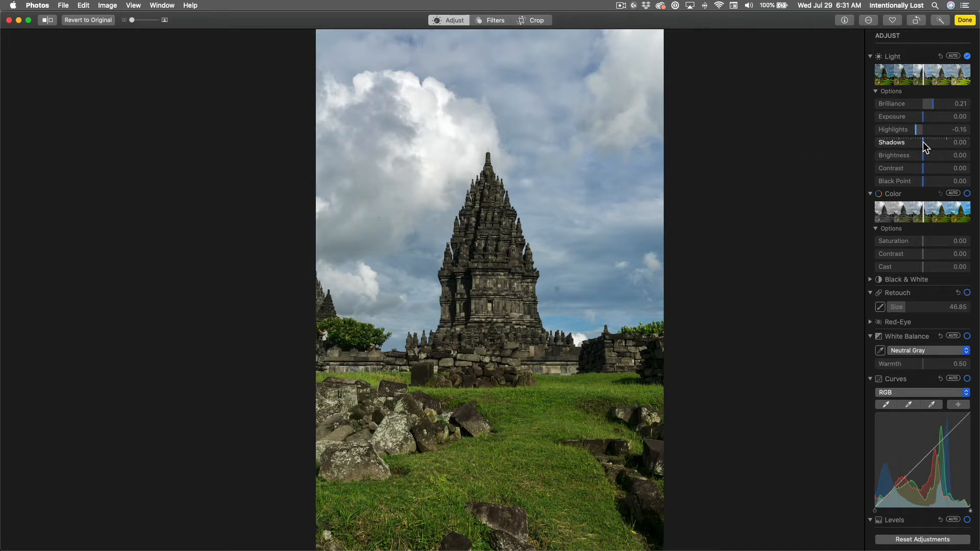
Step: Set the temple photo's Shadows to 0.58 and Brightness to -0.08
left_click_drag(919, 142, 966, 158)
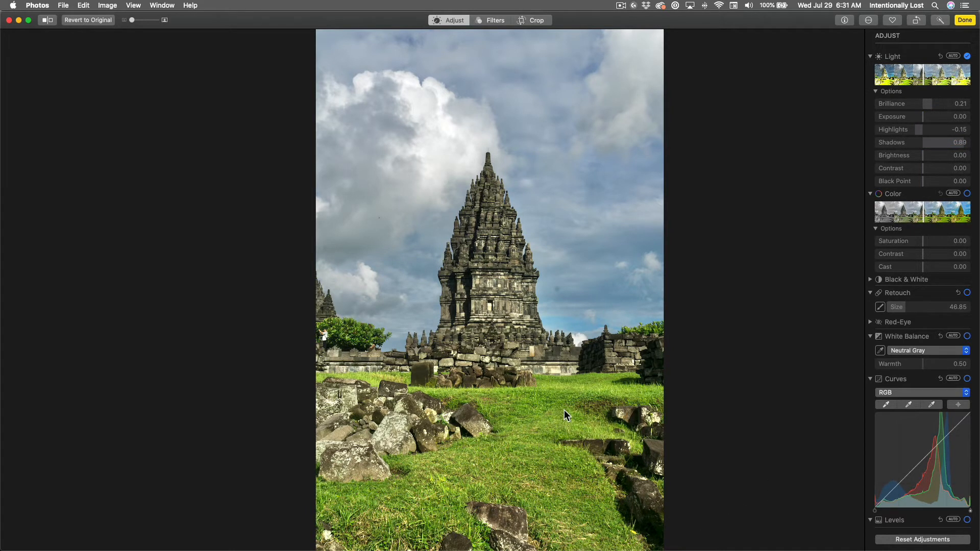
left_click_drag(963, 144, 948, 145)
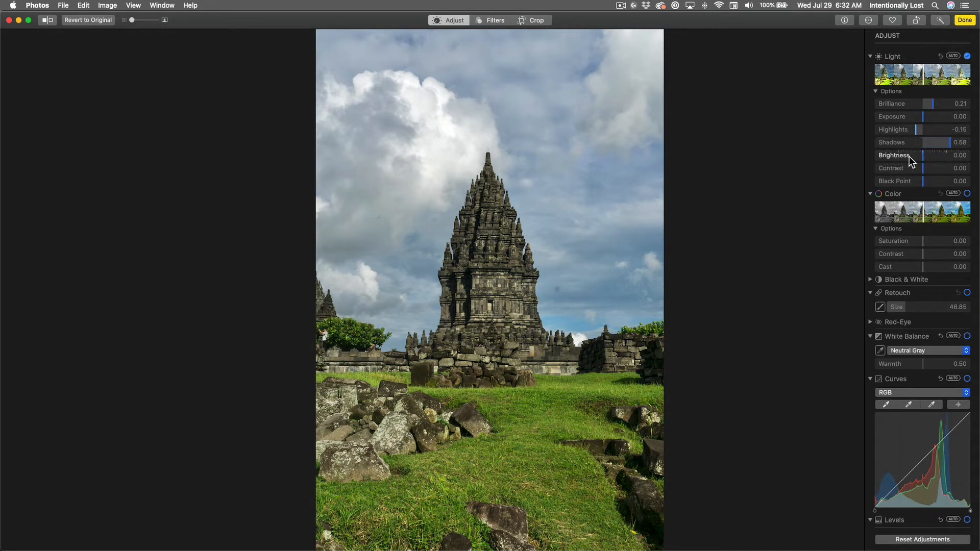
left_click_drag(923, 155, 899, 186)
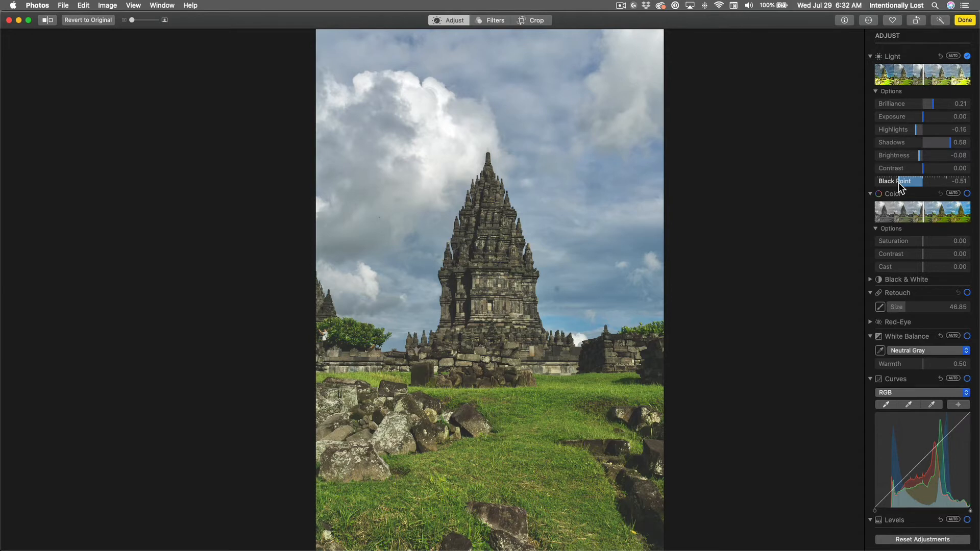
Step: Reset the Black Point and set it to 0.07, and set the Light adjustment's Contrast to 0.16
left_click_drag(900, 187, 898, 185)
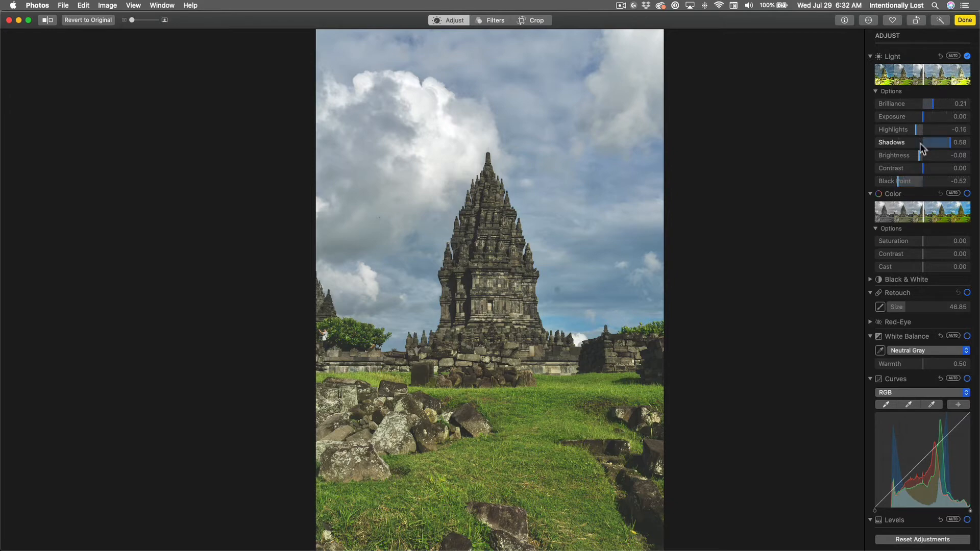
double_click(884, 181)
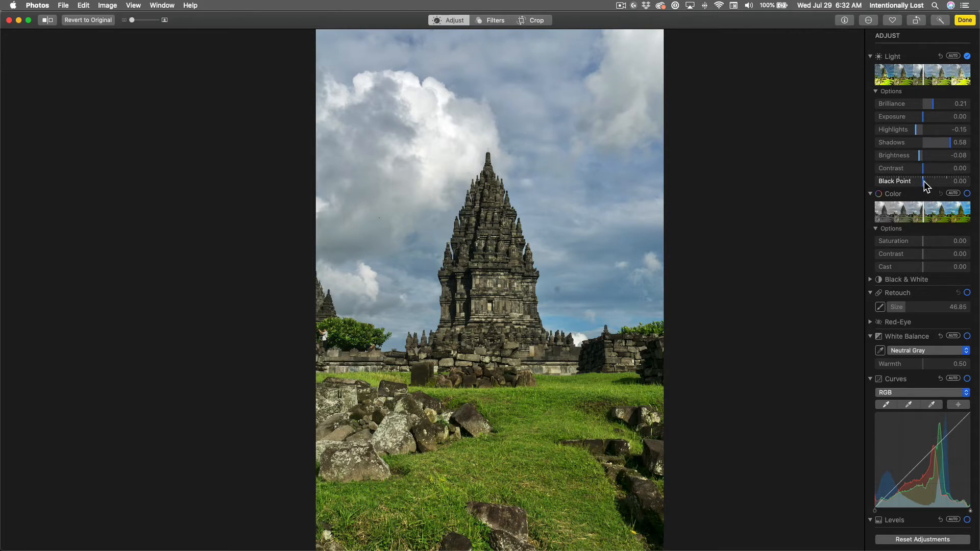
mouse_move(923, 182)
left_mouse_down()
mouse_move(940, 181)
mouse_move(927, 185)
left_mouse_up()
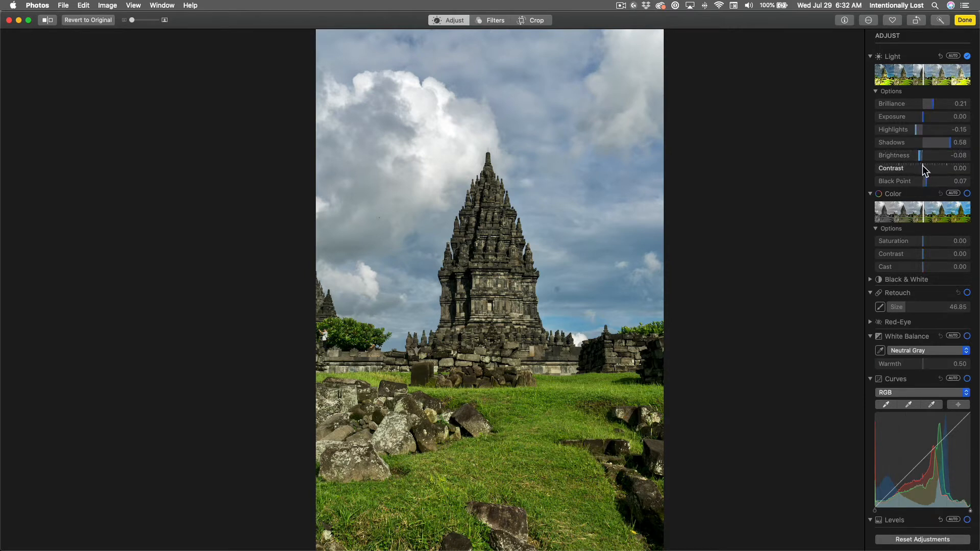
mouse_move(924, 166)
left_mouse_down()
mouse_move(946, 169)
mouse_move(933, 170)
left_mouse_up()
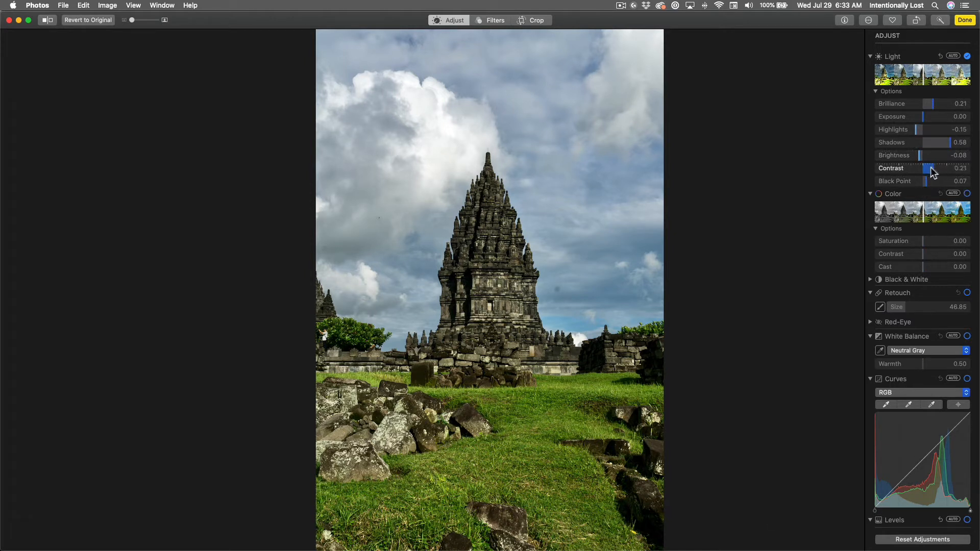
mouse_move(934, 169)
left_mouse_down()
mouse_move(944, 170)
mouse_move(929, 169)
left_mouse_up()
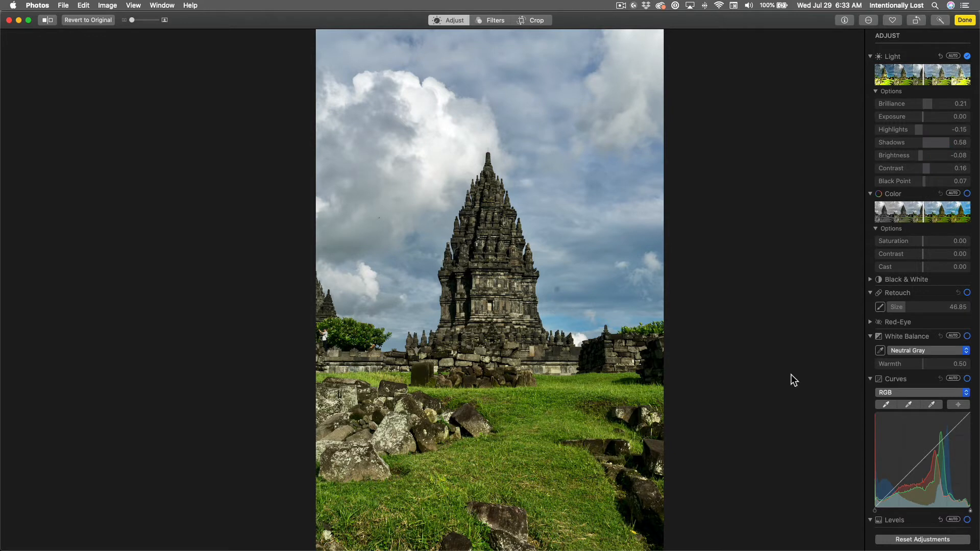
Step: Set the Retouch brush size to 56.85 and remove the dust spot in the sky just beside the temple
left_click(880, 307)
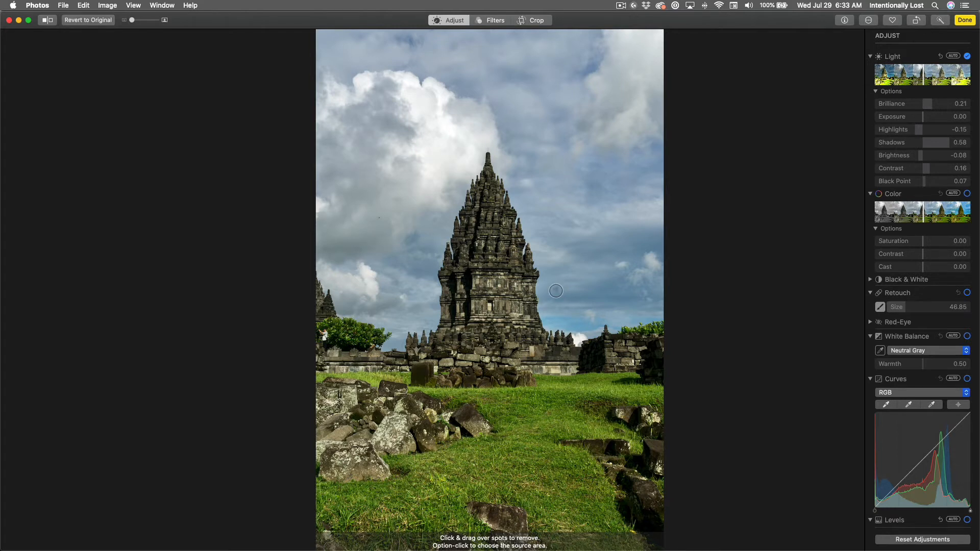
key("bracketright")
key("bracketright")
key("bracketright")
key("bracketright")
key("bracketright")
key("bracketright")
key("bracketright")
key("bracketright")
key("bracketright")
key("bracketright")
key("bracketright")
key("bracketright")
key("bracketleft")
key("bracketleft")
key("bracketleft")
key("bracketleft")
key("bracketleft")
key("bracketleft")
key("bracketleft")
key("bracketleft")
key("bracketleft")
key("bracketleft")
left_click(559, 290)
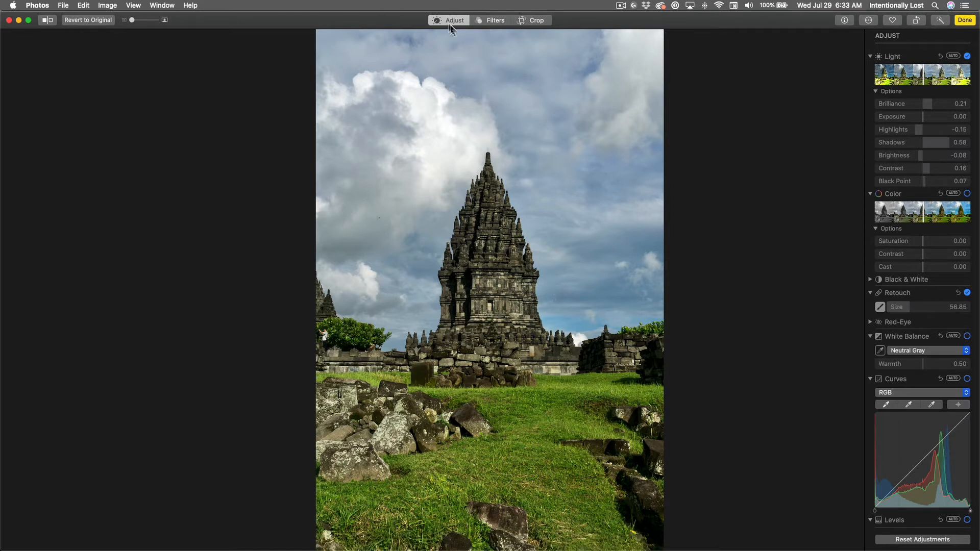
Step: Retouch the remaining dust spots across the clouds and sky around the temple, including the one at the photo's edge
left_click(419, 77)
left_click(379, 217)
left_click(376, 38)
left_click(432, 220)
left_click(530, 118)
left_click_drag(321, 250, 326, 250)
Step: Reduce the Retouch brush size to 36.85 and remove the bright blemish on the bush beside the temple wall
key("bracketleft")
key("bracketleft")
left_click_drag(331, 338, 322, 333)
Step: Try a white balance Warmth of 0.55 and sample the sky above the temple as the Neutral Gray reference
scroll(915, 289, "down", 3)
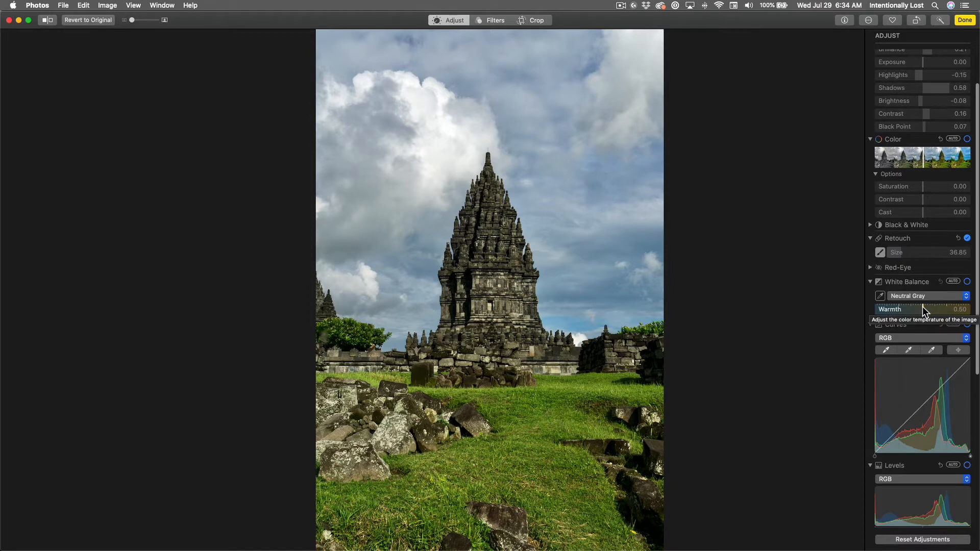
mouse_move(923, 307)
left_mouse_down()
mouse_move(938, 308)
mouse_move(897, 310)
mouse_move(932, 310)
mouse_move(907, 311)
mouse_move(932, 310)
mouse_move(919, 306)
left_mouse_up()
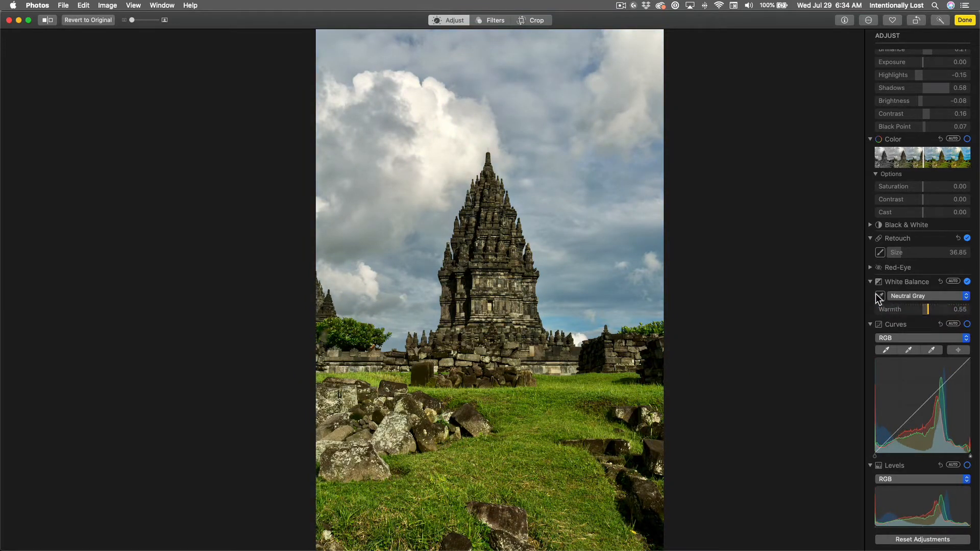
left_click(879, 296)
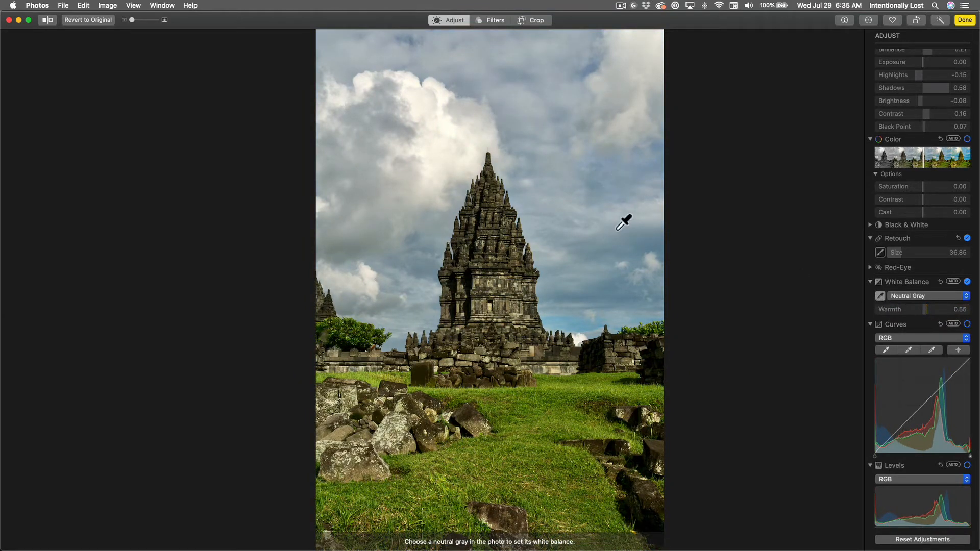
left_click(529, 130)
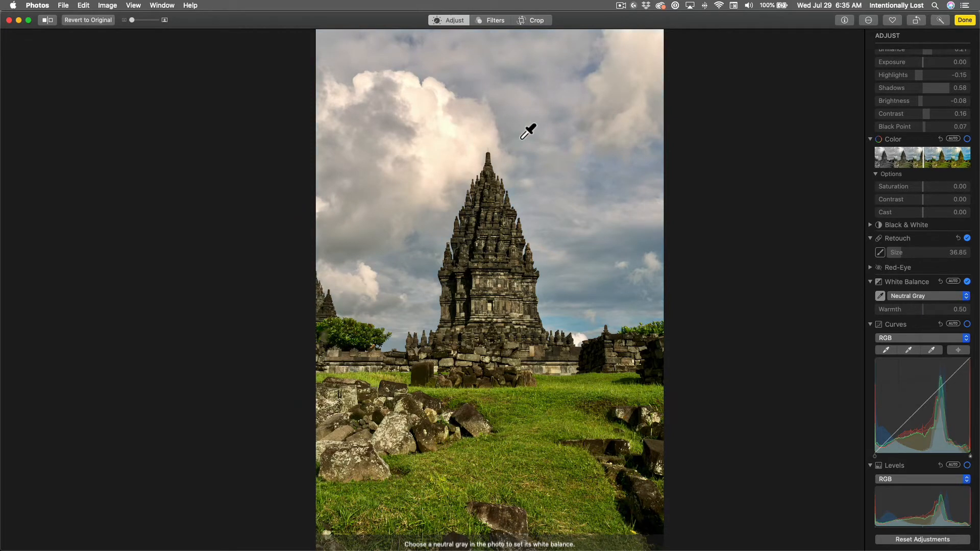
Step: Try the grass and the shaded cloud beside the temple as Neutral Gray references for the white balance
left_click(878, 295)
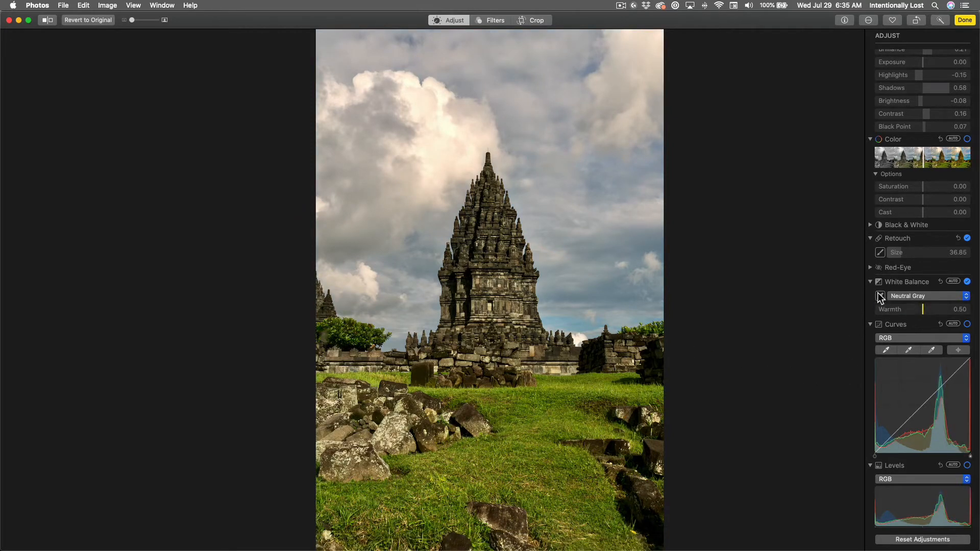
left_click(552, 423)
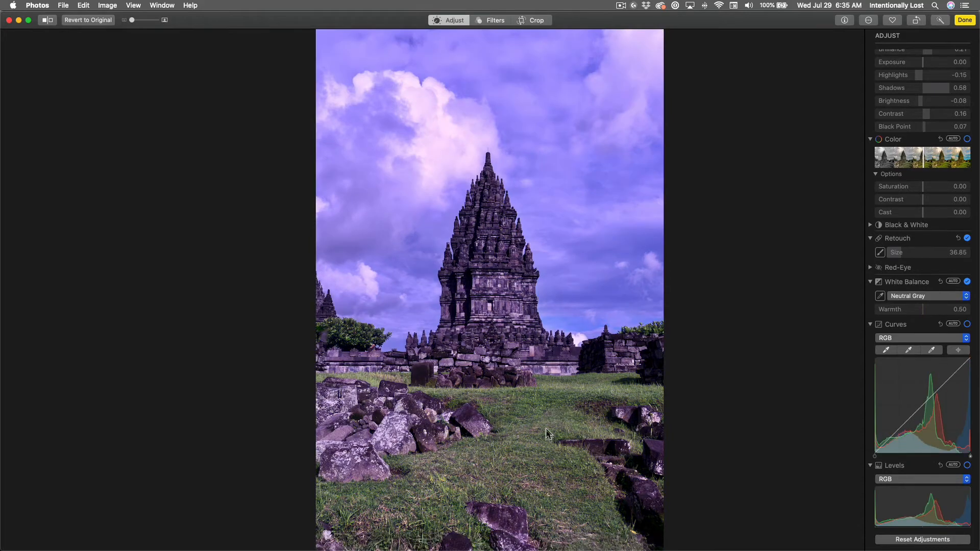
left_click(881, 295)
left_click(420, 226)
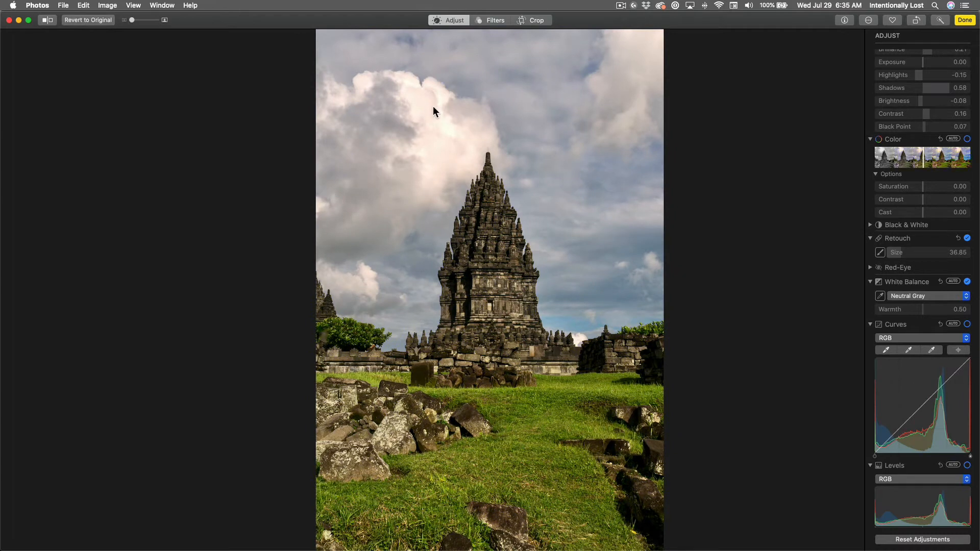
Step: Sample the bright white cloud above the temple as the Neutral Gray reference and set Warmth to 0.43
left_click(879, 296)
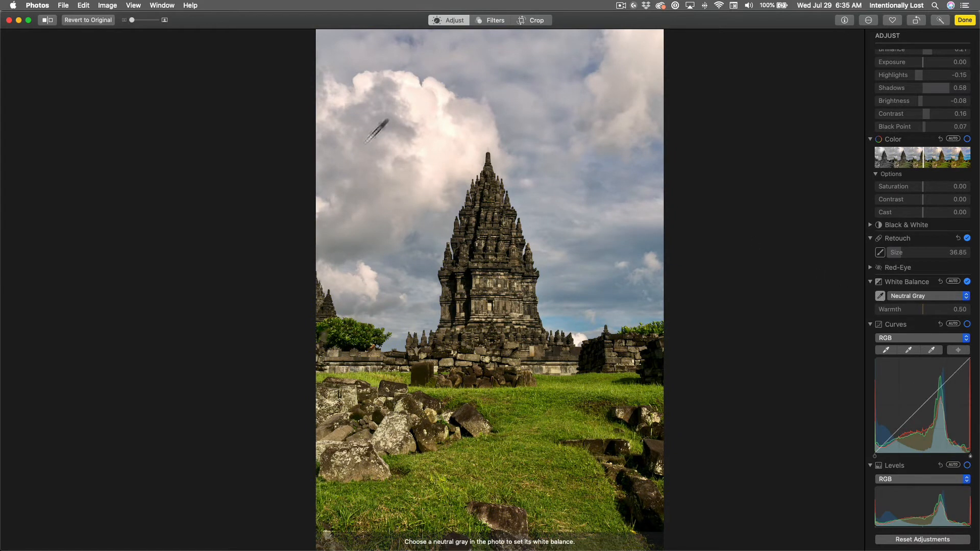
left_click(429, 108)
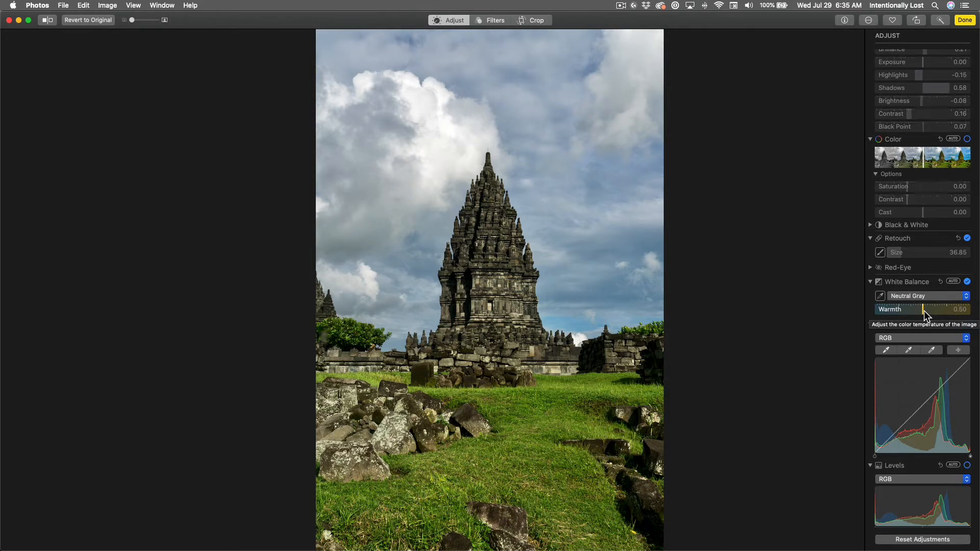
mouse_move(925, 312)
left_mouse_down()
mouse_move(933, 310)
mouse_move(917, 312)
left_mouse_up()
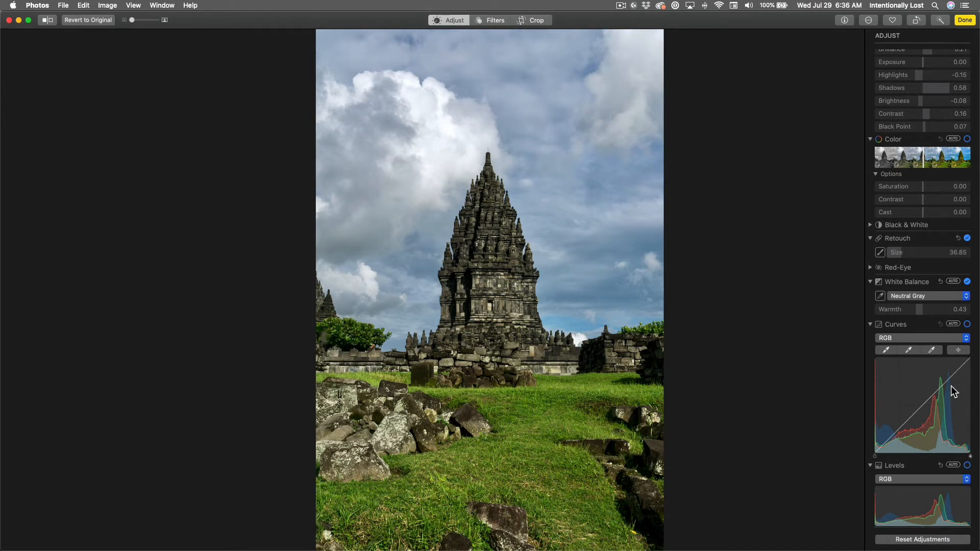
Step: Try darkening the midtones by pulling the middle of the RGB curve slightly below the diagonal
scroll(952, 387, "down", 5)
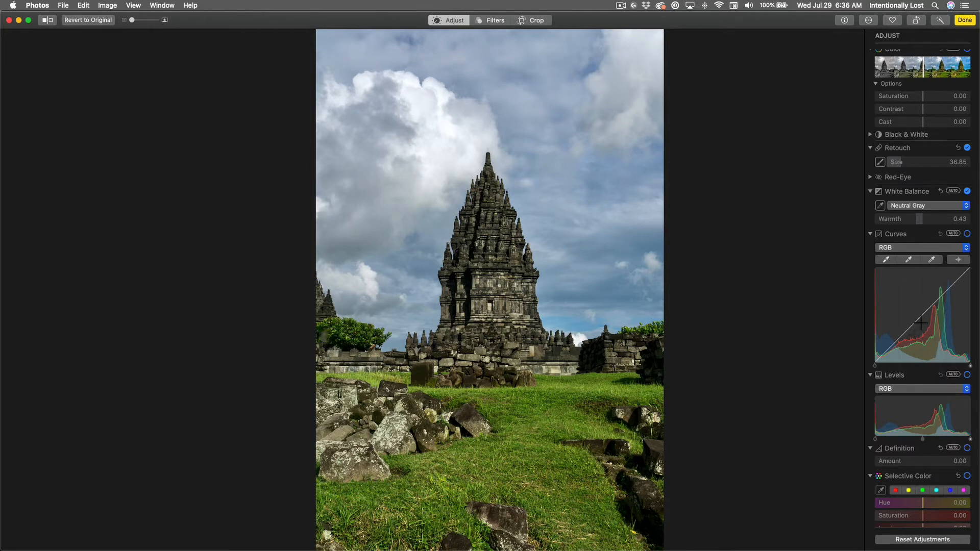
mouse_move(921, 324)
left_mouse_down()
mouse_move(919, 303)
mouse_move(925, 337)
mouse_move(925, 314)
mouse_move(925, 337)
mouse_move(924, 323)
left_mouse_up()
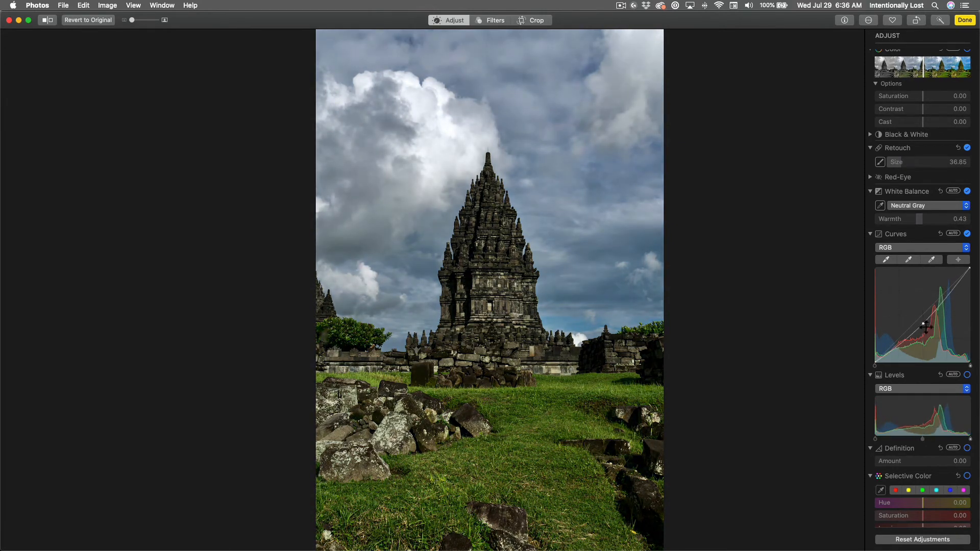
key("ctrl+Right")
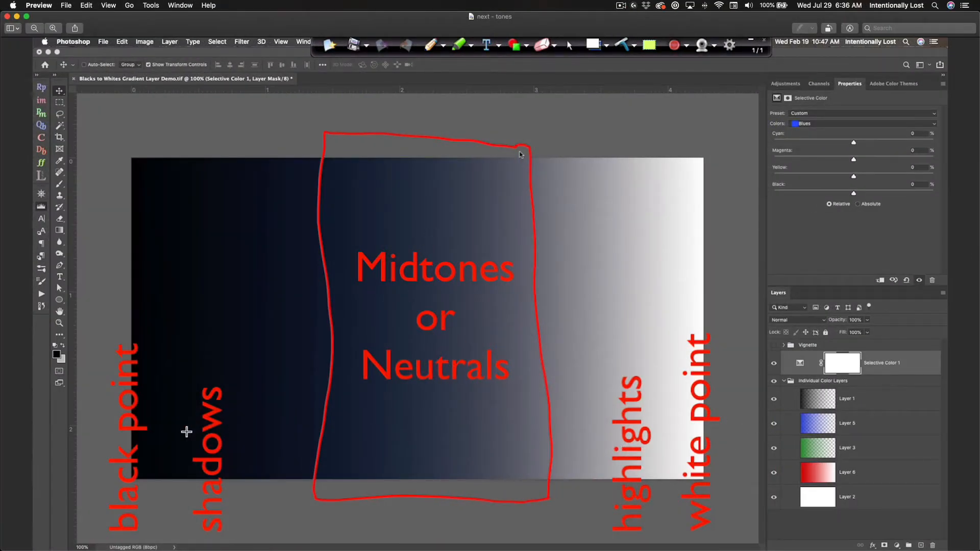
key("ctrl+Left")
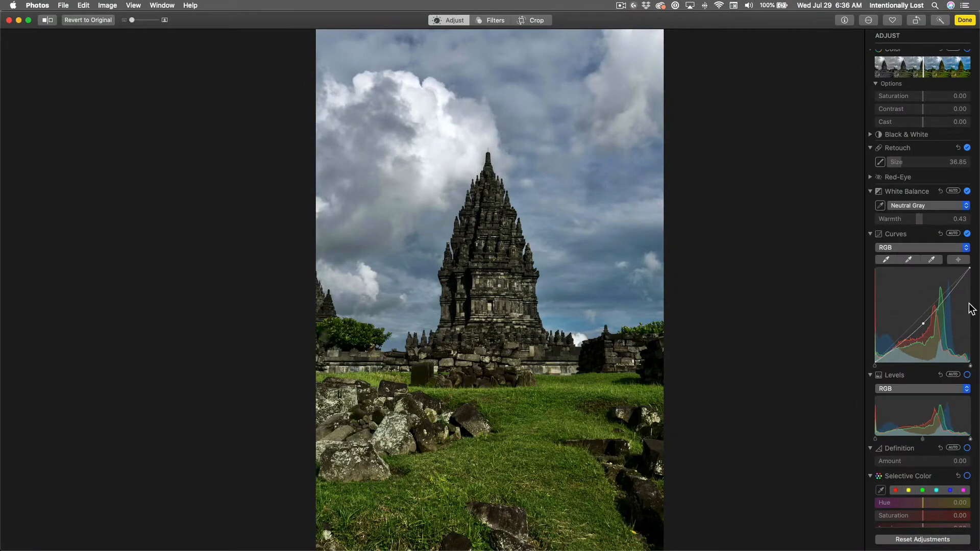
left_click_drag(928, 327, 924, 323)
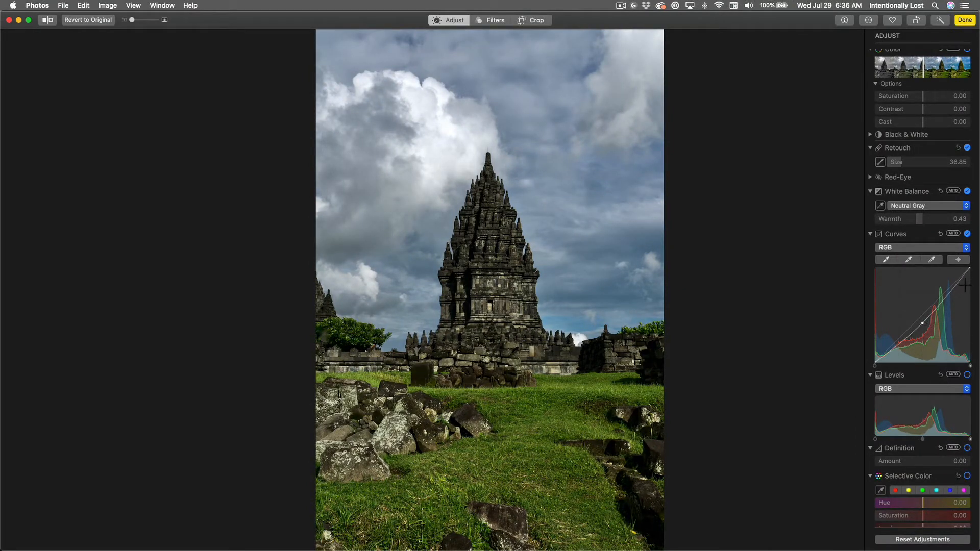
Step: Try reshaping the RGB curve with extra highlight and shadow points around the midtone, and reset the Curves adjustment
left_click_drag(960, 282, 960, 275)
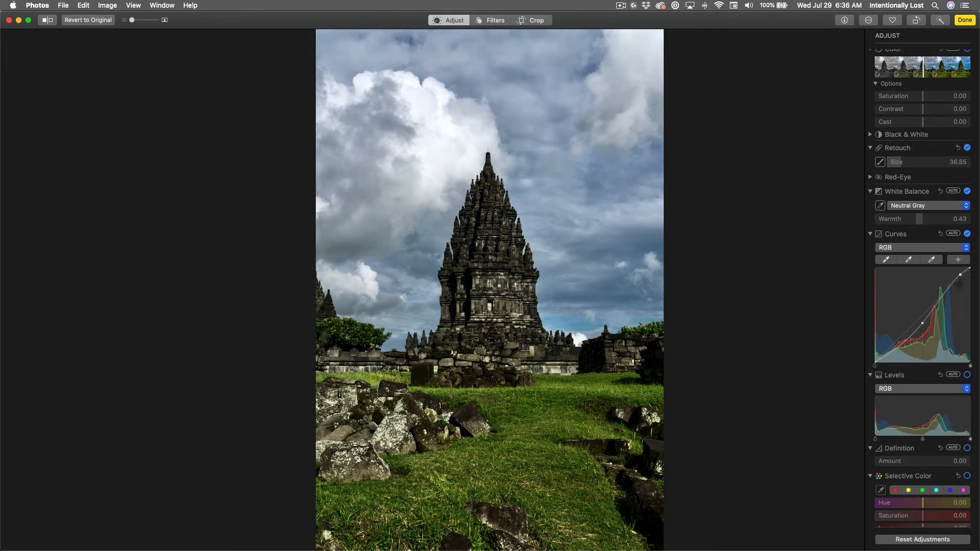
left_click_drag(892, 360, 889, 356)
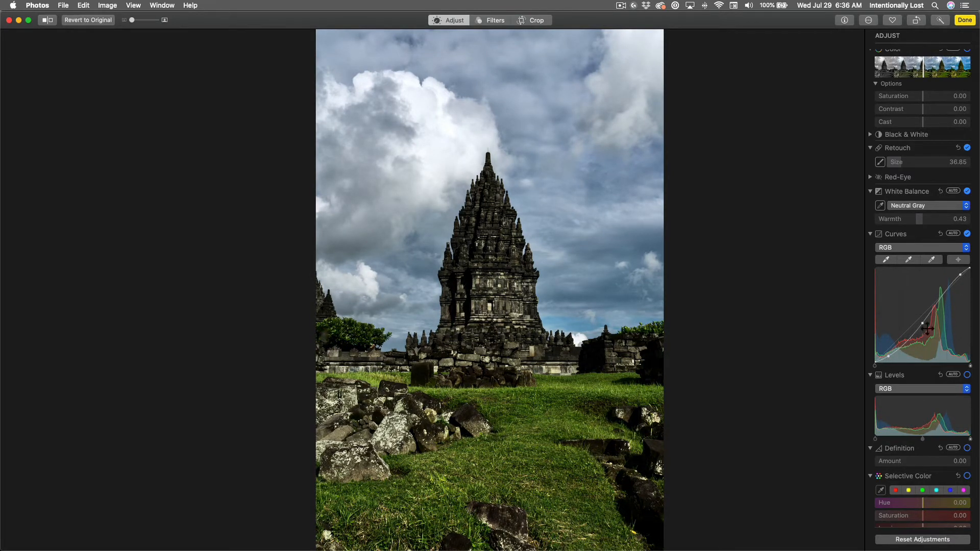
left_click_drag(928, 329, 925, 325)
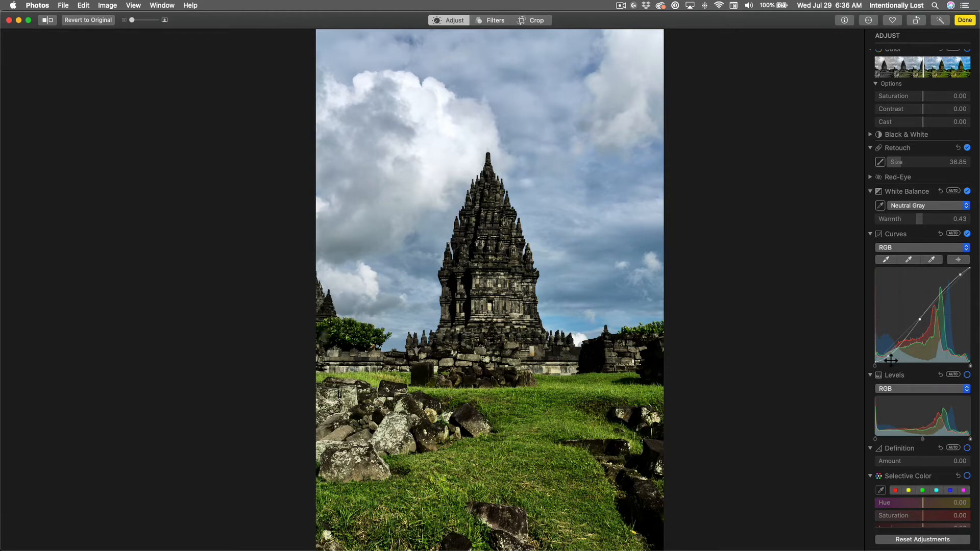
left_click_drag(893, 360, 901, 351)
left_click_drag(964, 278, 957, 285)
left_click(940, 233)
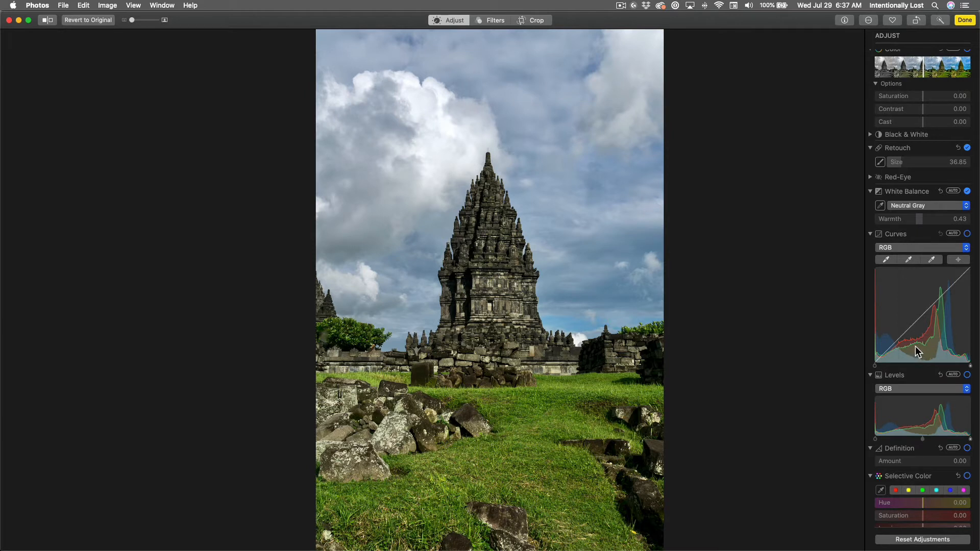
Step: Try sharpening the photo with an Intensity of 0.77 and Edges of 0.59
scroll(912, 342, "down", 5)
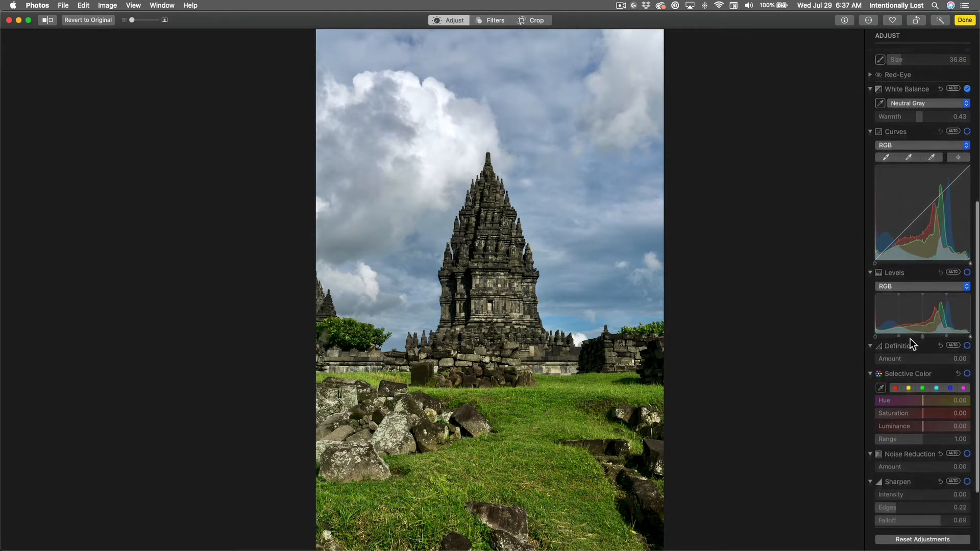
scroll(899, 352, "down", 3)
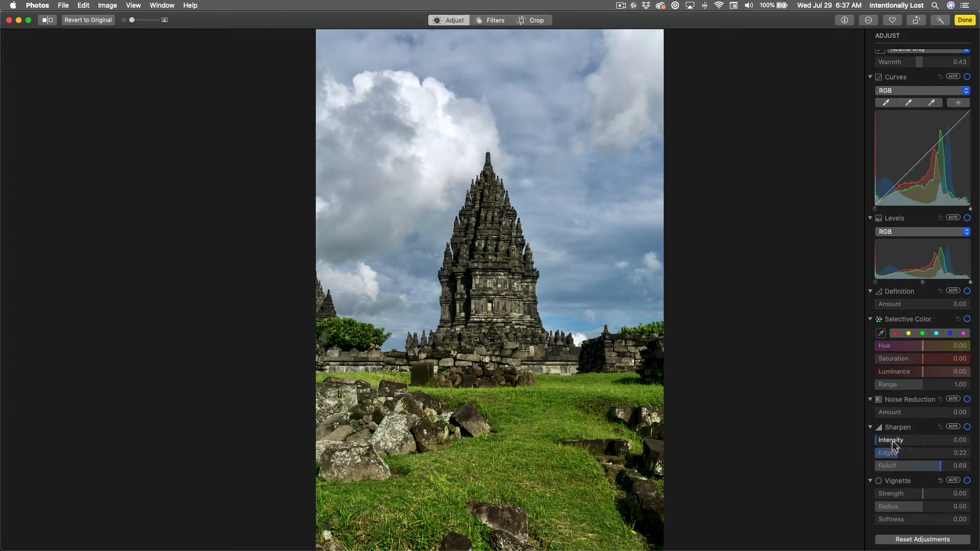
left_click_drag(873, 441, 948, 440)
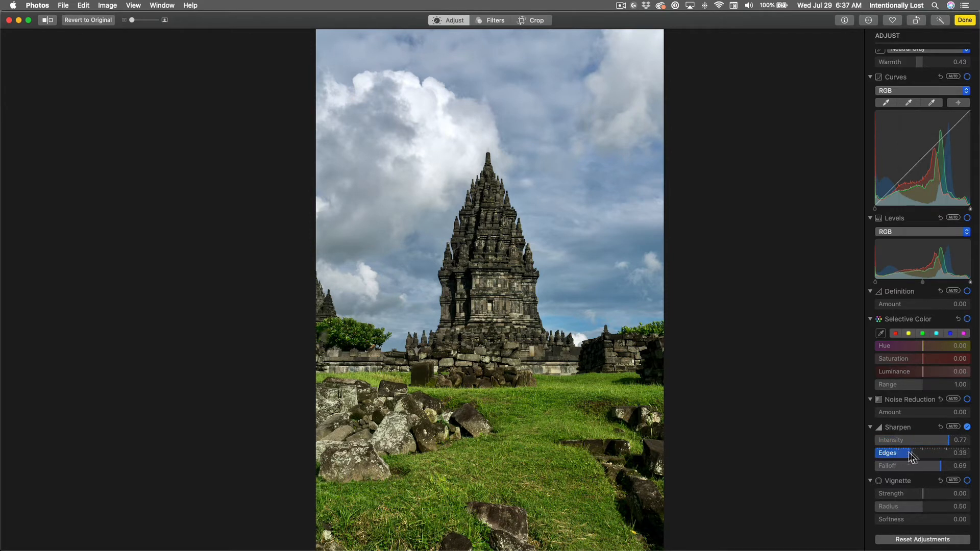
left_click_drag(894, 452, 977, 455)
left_click_drag(968, 452, 932, 452)
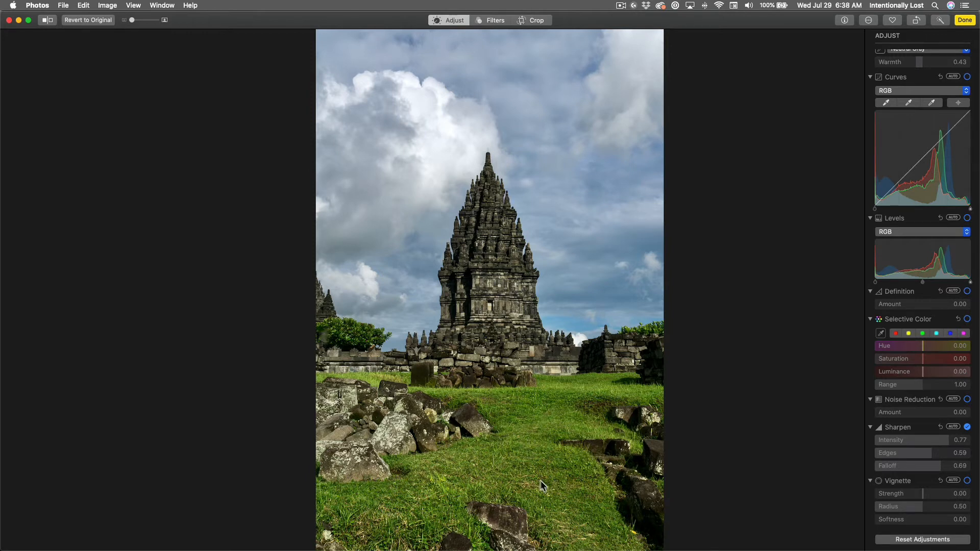
Step: Try a softer Sharpen setting with Falloff 0.00, Edges 0.37 and Intensity 0.18
left_click_drag(941, 465, 853, 470)
left_click_drag(951, 464, 948, 469)
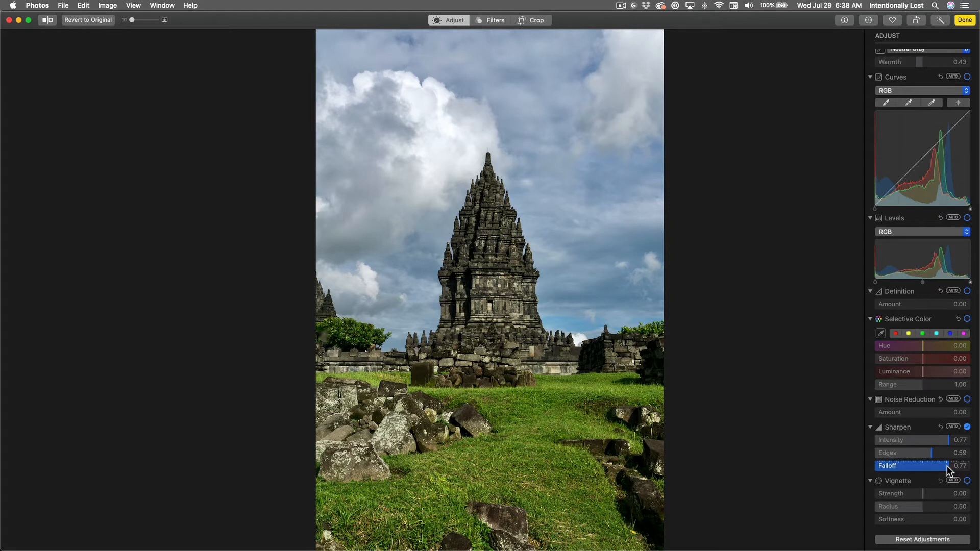
left_click_drag(947, 471, 883, 466)
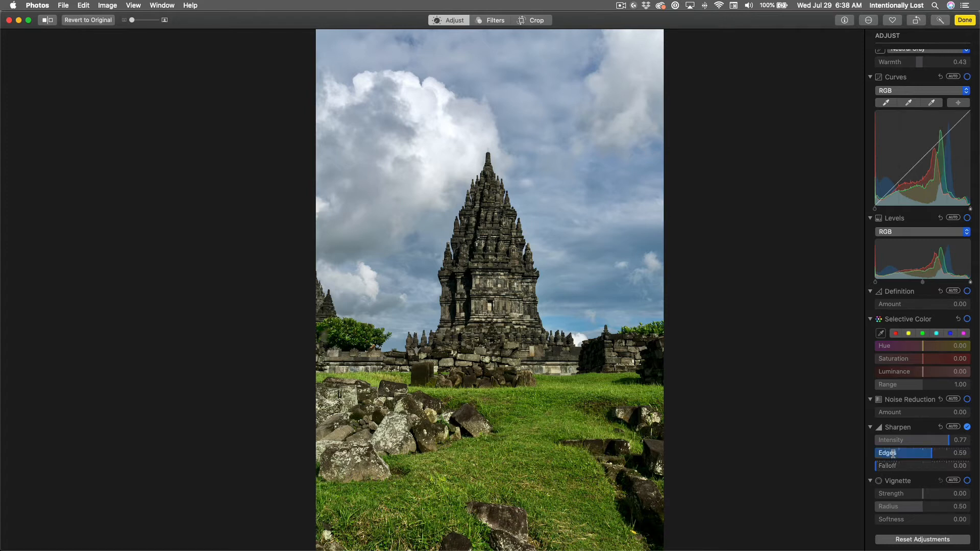
left_click_drag(924, 453, 893, 440)
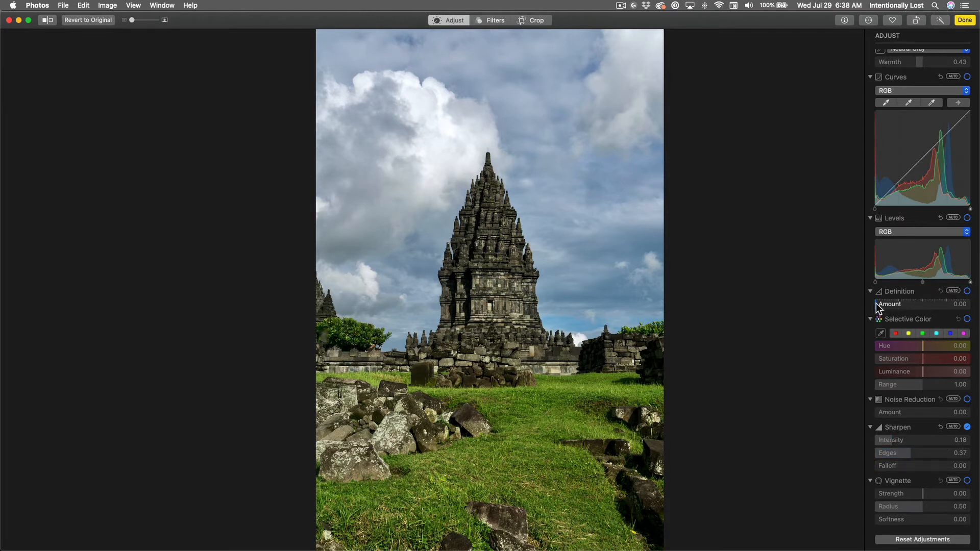
Step: Set the Definition Amount to 0.30, trying stronger amounts first, and reset the Sharpen adjustment
left_click_drag(877, 306, 911, 305)
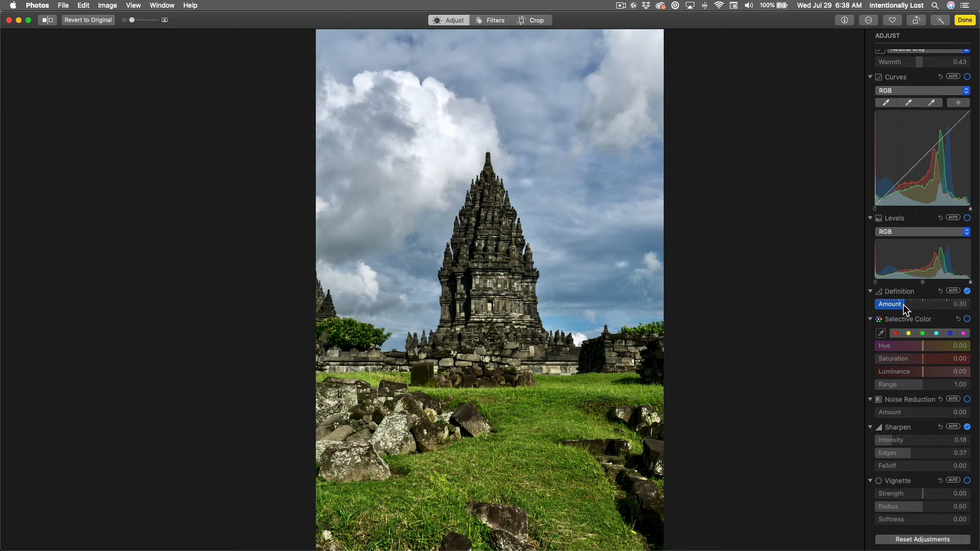
left_click_drag(914, 305, 949, 303)
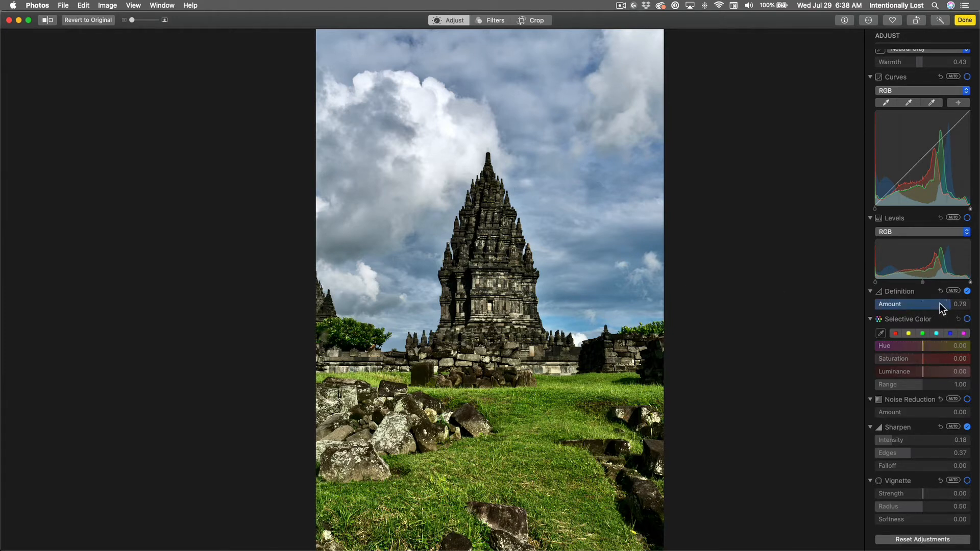
left_click_drag(941, 303, 904, 306)
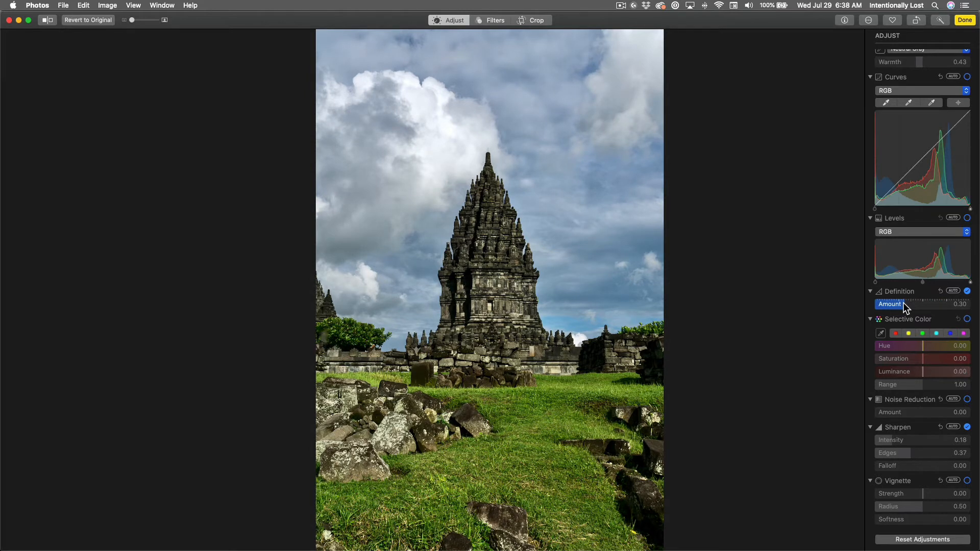
left_click(941, 427)
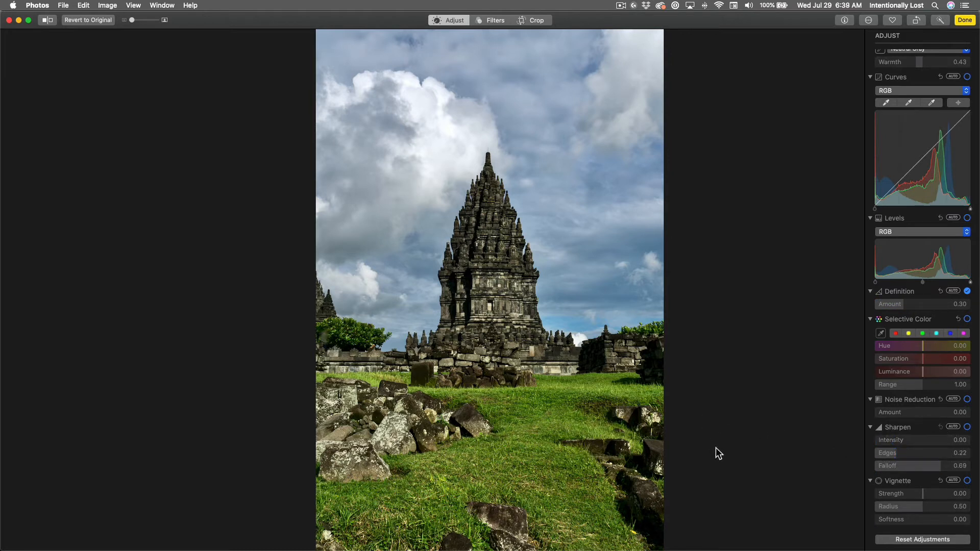
Step: Compare the edited temple photo with the unedited original several times
left_click(45, 20)
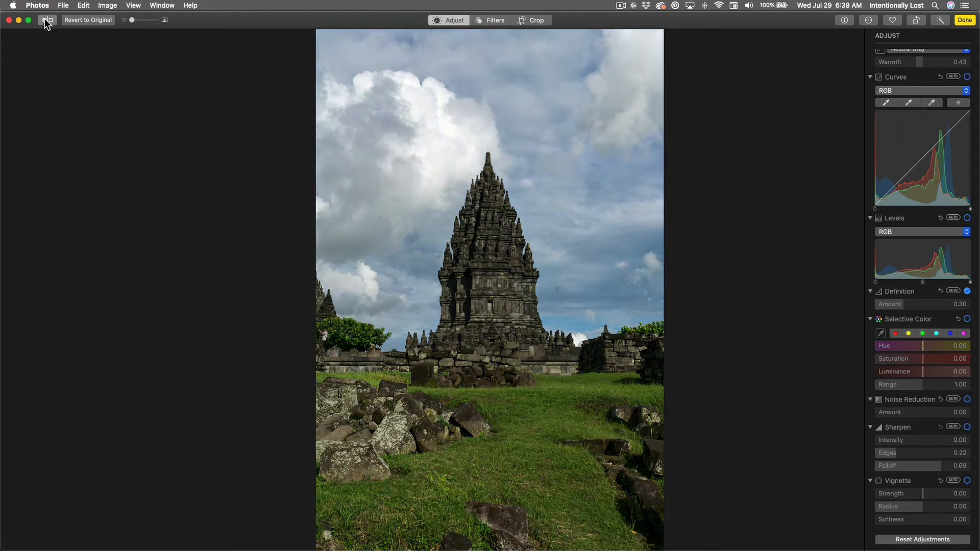
left_click(45, 19)
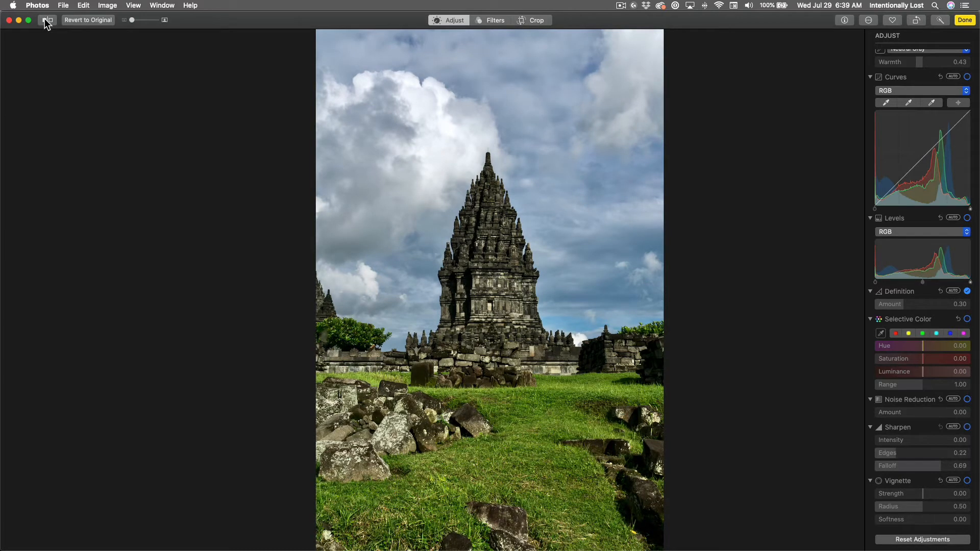
left_click(45, 19)
left_click(45, 19)
left_click(50, 21)
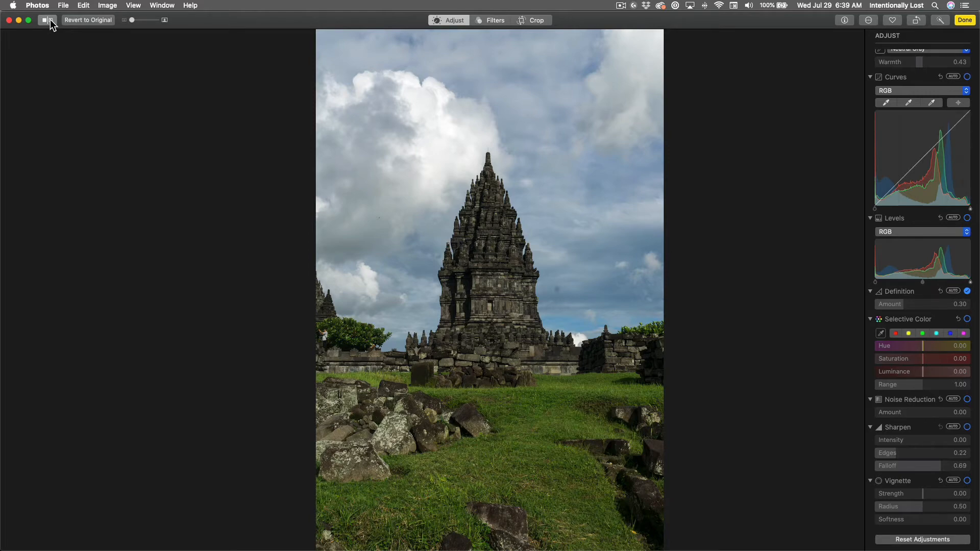
left_click(50, 21)
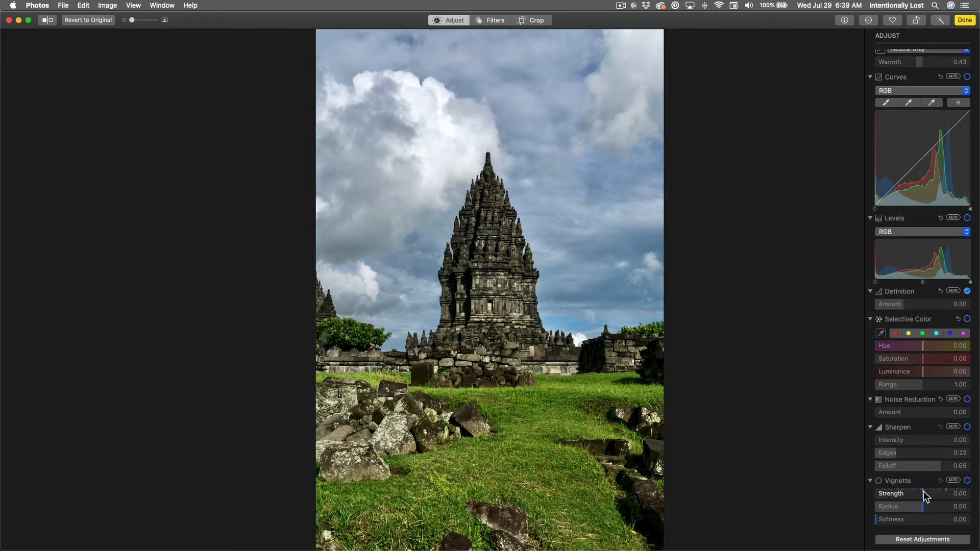
Step: Add a vignette with a Strength of 0.24 and a Softness of 0.67
left_click_drag(921, 491, 930, 492)
left_click_drag(935, 498, 933, 499)
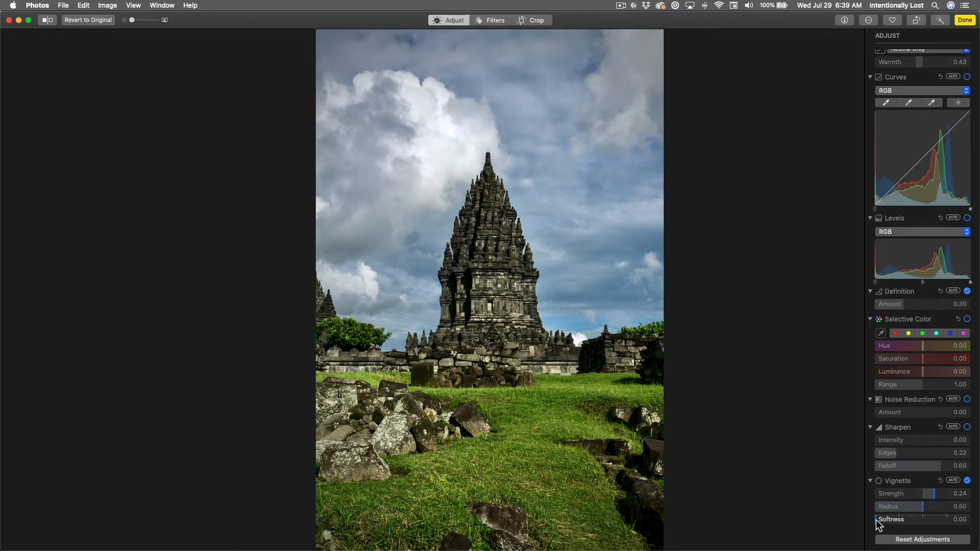
left_click_drag(877, 521, 938, 520)
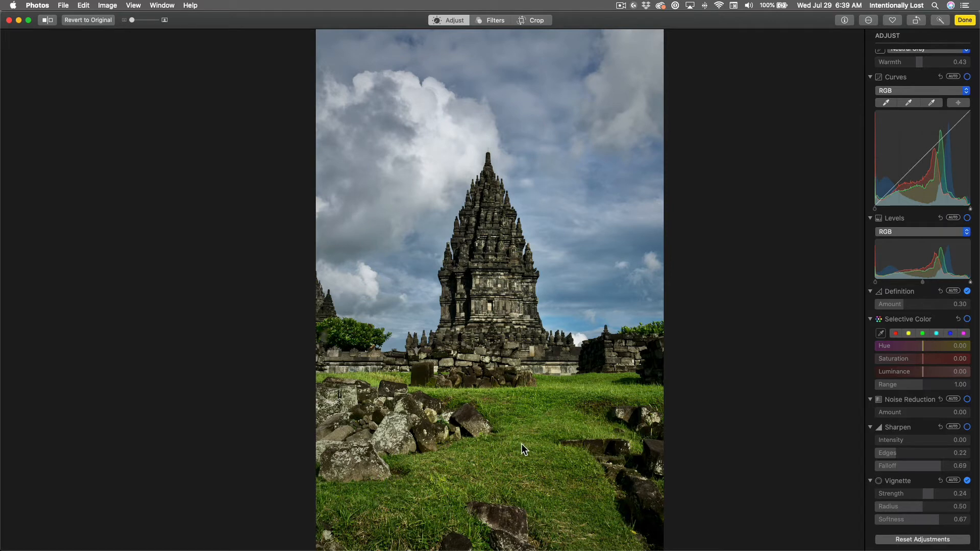
Step: Crop the temple photo by pulling the crop frame's lower-left corner inward
left_click(535, 20)
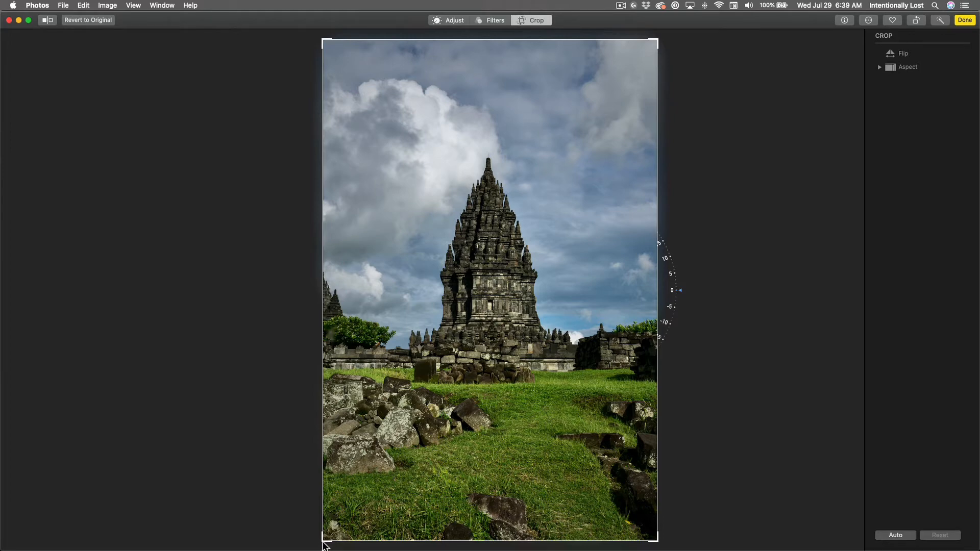
left_click_drag(323, 542, 344, 492)
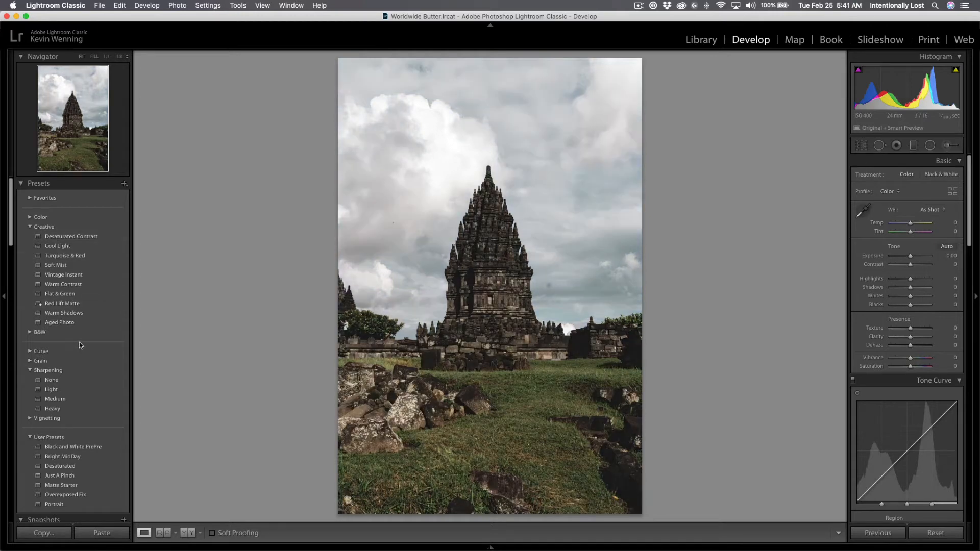
Step: Apply the Desaturated user preset to the temple photo, then replace it with the Matte Starter preset
scroll(80, 346, "down", 3)
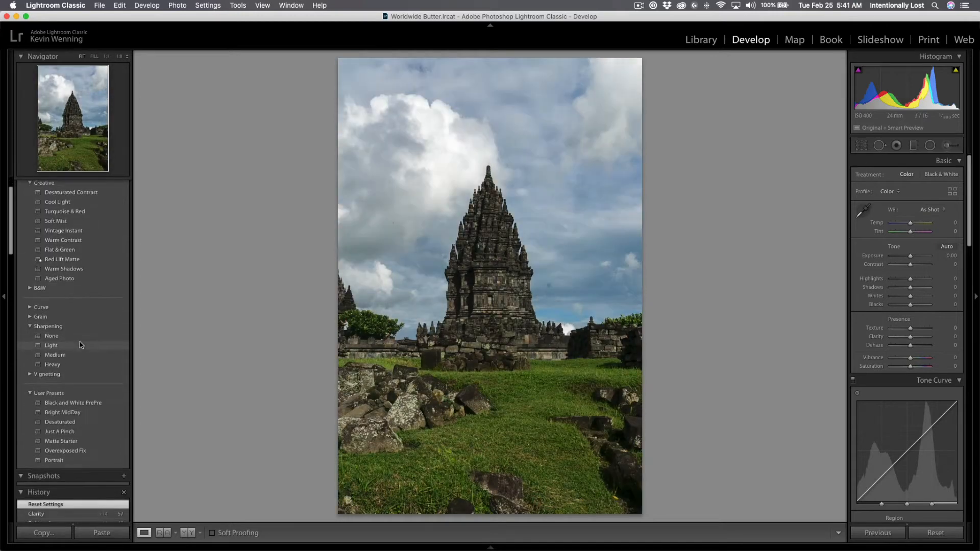
left_click(73, 420)
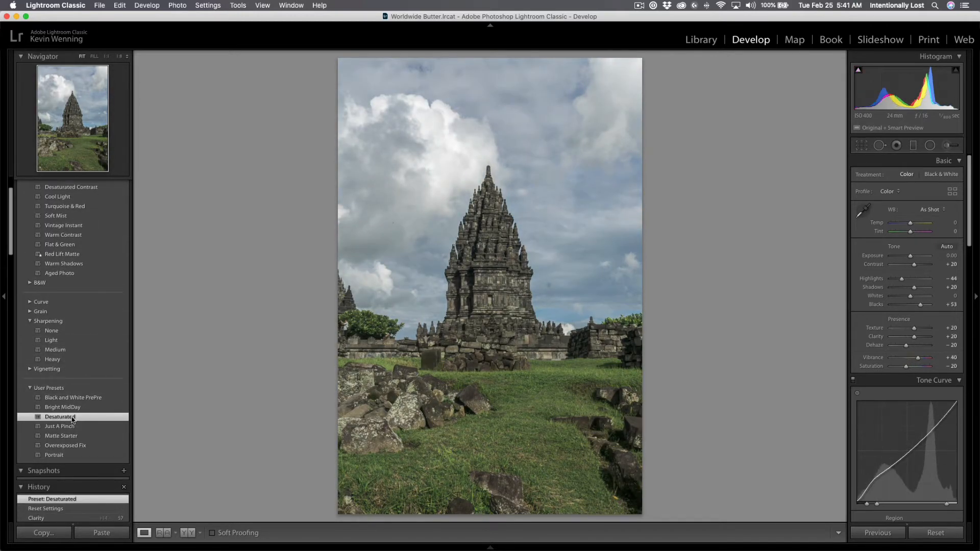
left_click(67, 437)
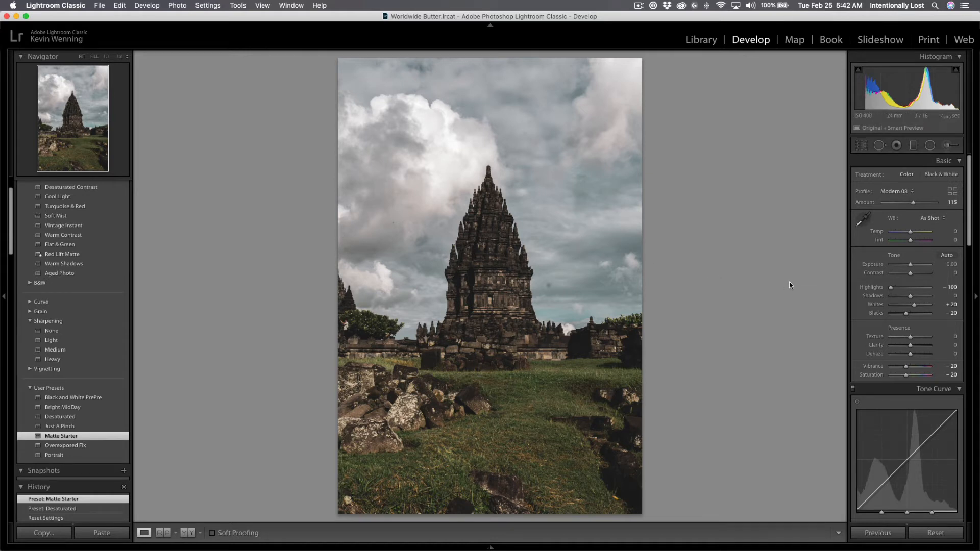
Step: Enable the lens profile corrections and chromatic aberration removal, and try a Distortion amount of 111 before resetting it
scroll(919, 316, "down", 3)
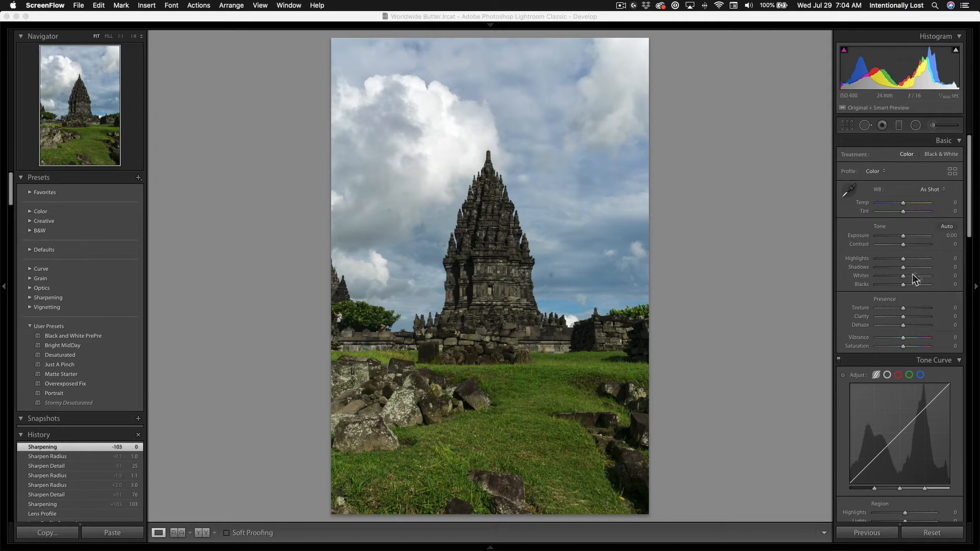
scroll(908, 292, "down", 2)
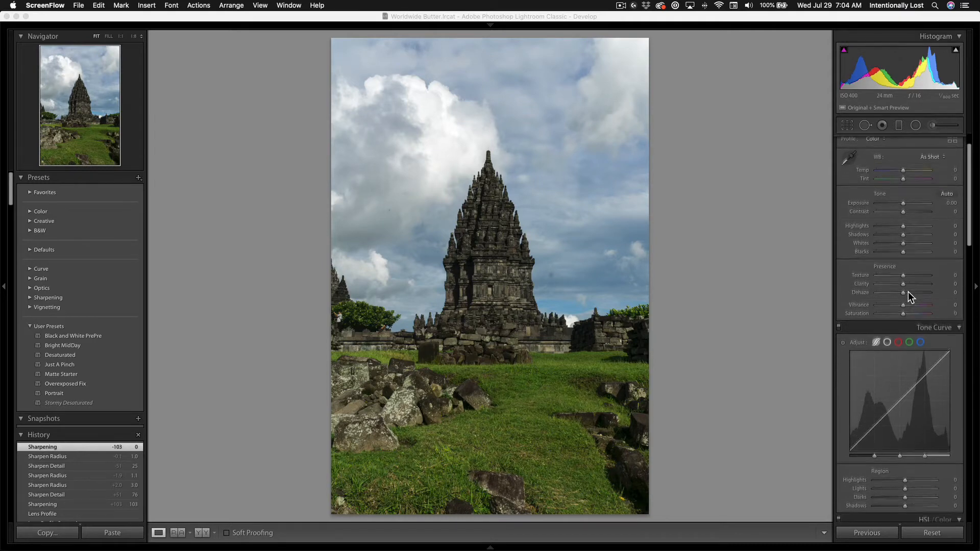
scroll(908, 293, "down", 15)
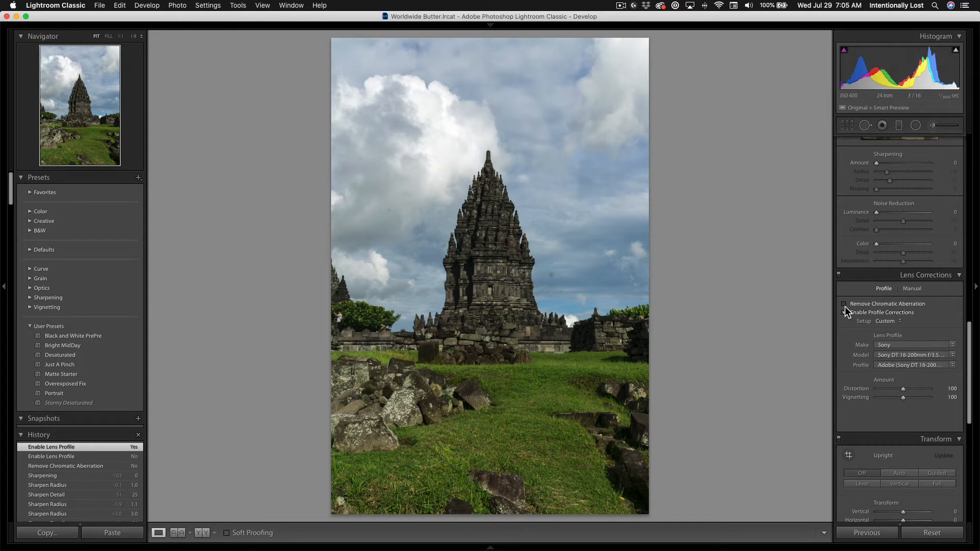
left_click(844, 305)
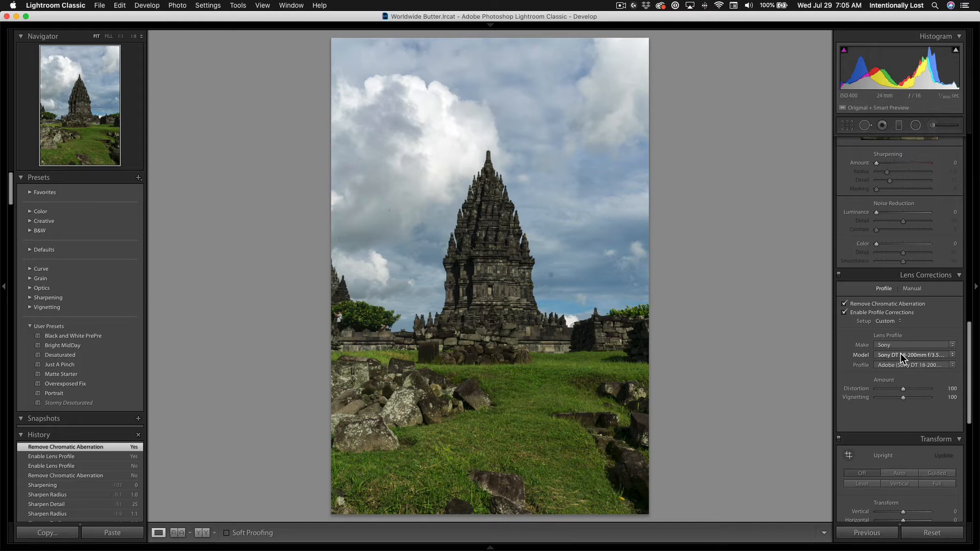
mouse_move(903, 388)
left_mouse_down()
mouse_move(914, 392)
mouse_move(887, 389)
mouse_move(907, 390)
left_mouse_up()
double_click(861, 389)
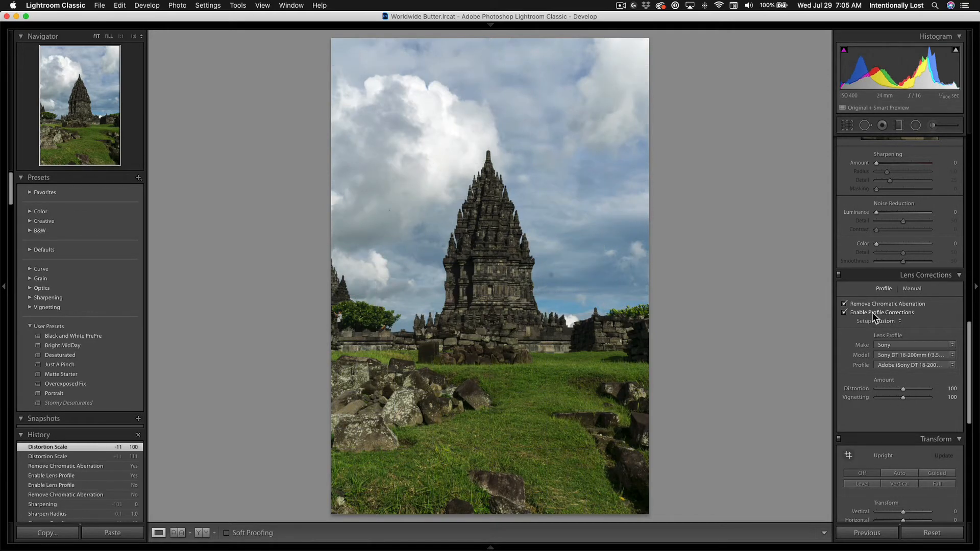
Step: Try a Horizontal transform of +1 and a Vertical transform of 25, and reset both to 0
scroll(854, 357, "down", 8)
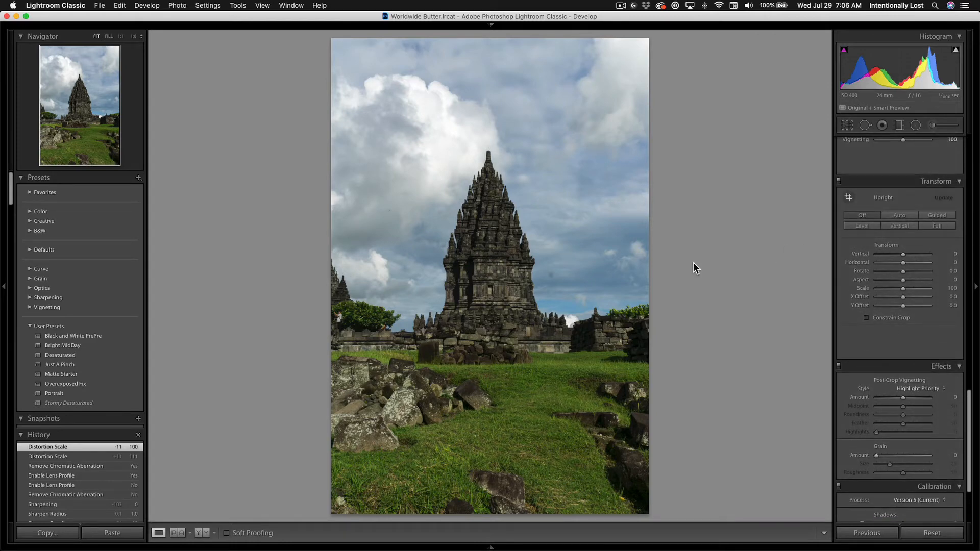
left_click(903, 263)
mouse_move(903, 262)
left_mouse_down()
mouse_move(911, 261)
mouse_move(880, 262)
mouse_move(910, 256)
left_mouse_up()
double_click(861, 255)
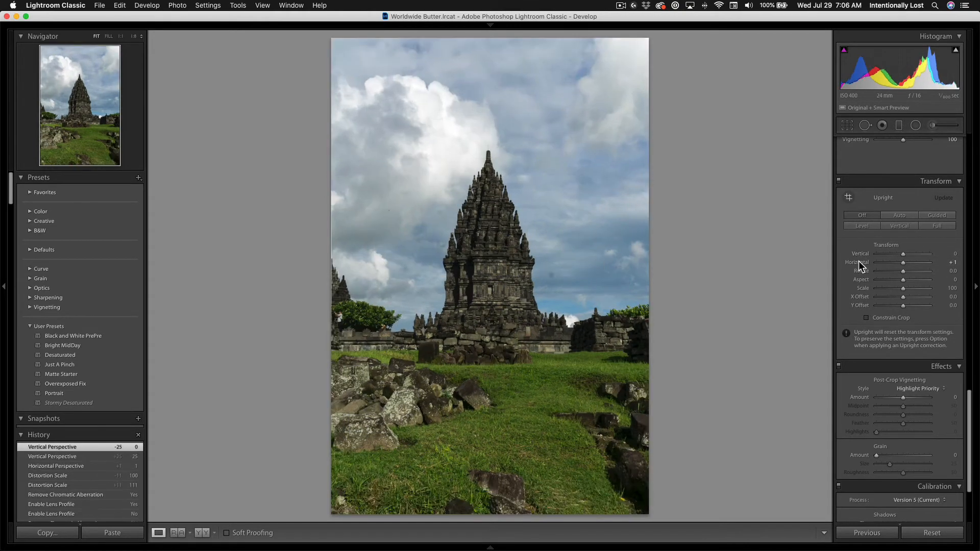
double_click(859, 261)
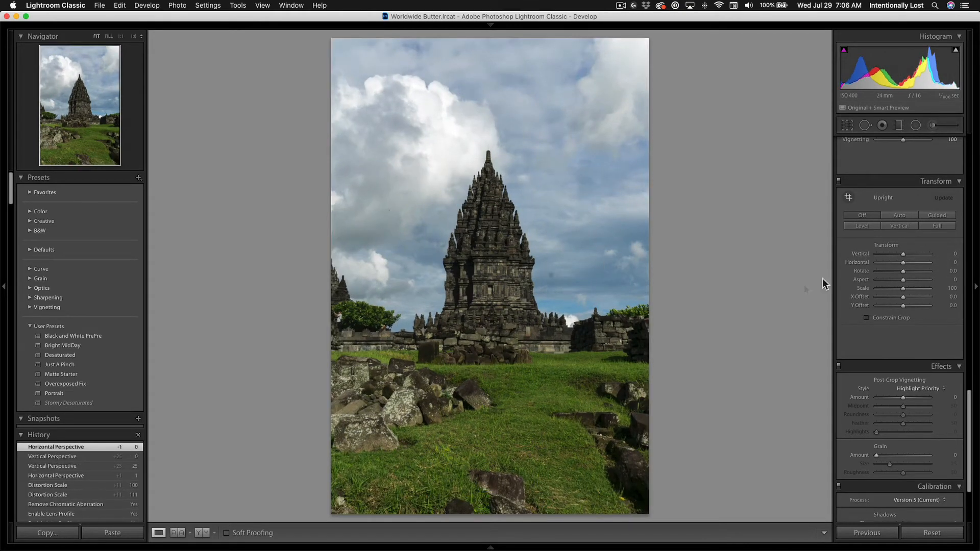
Step: Try a Guided Upright correction with two horizontal guides along the temple's base, and disable the Transform adjustments
left_click(937, 215)
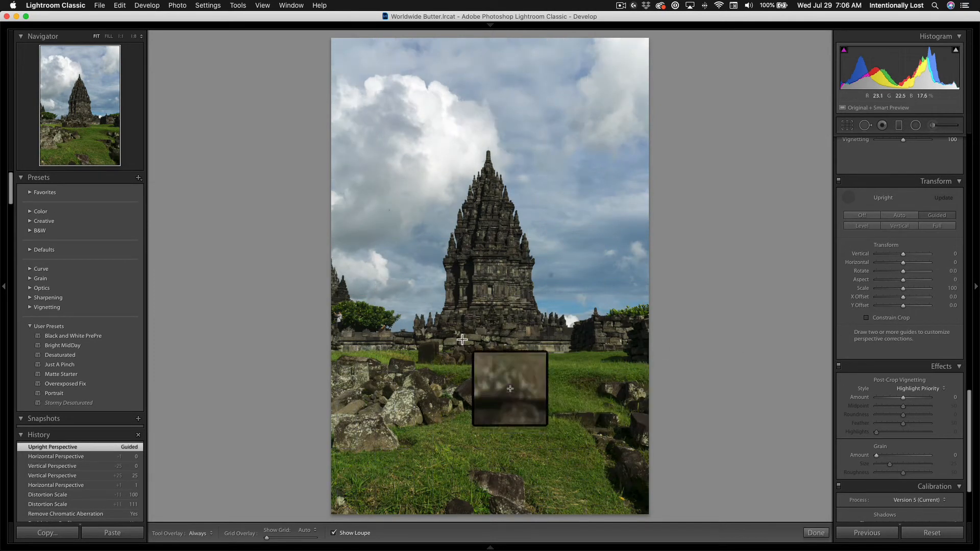
left_click_drag(358, 339, 580, 341)
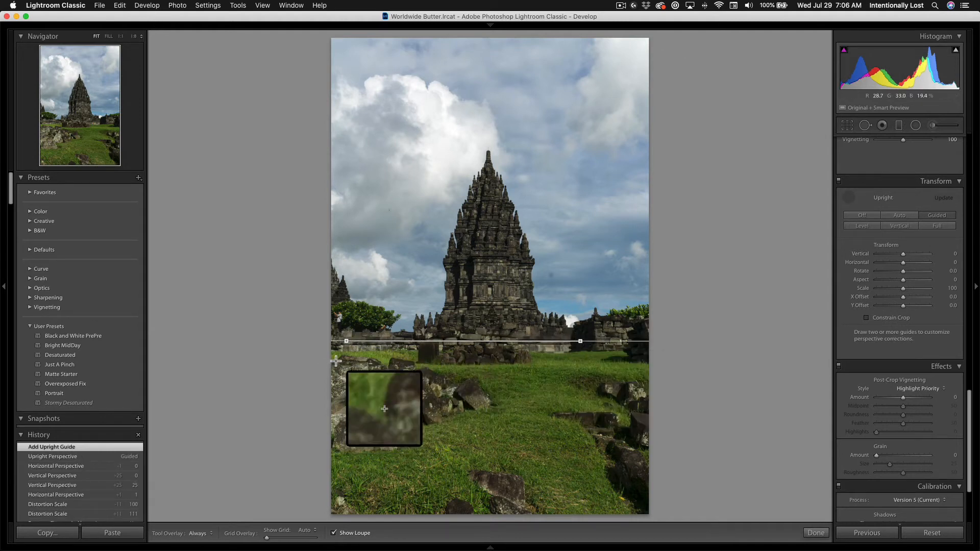
left_click_drag(336, 361, 542, 361)
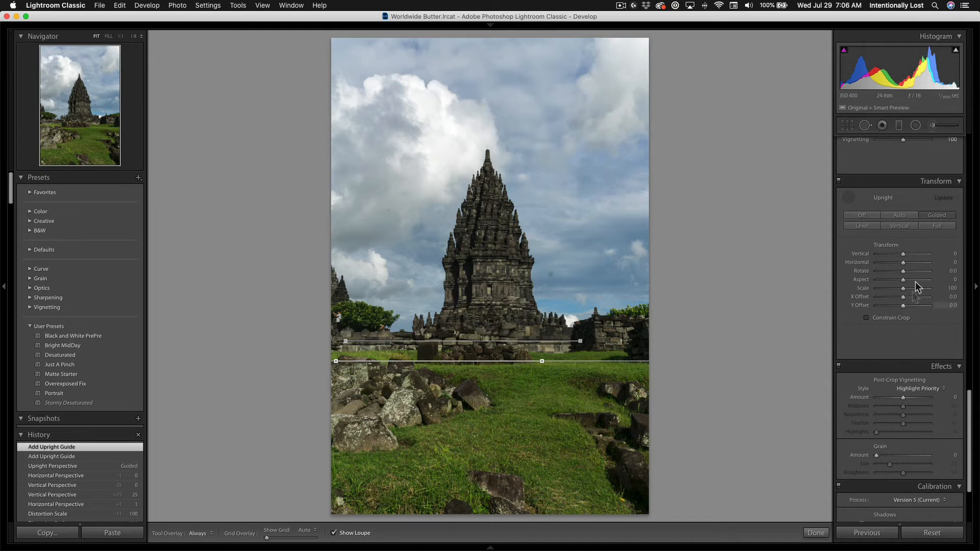
left_click(839, 182)
Step: Look over the Effects, Calibration and Basic adjustments, and check the diagram of tonal ranges in Preview
scroll(868, 203, "up", 2)
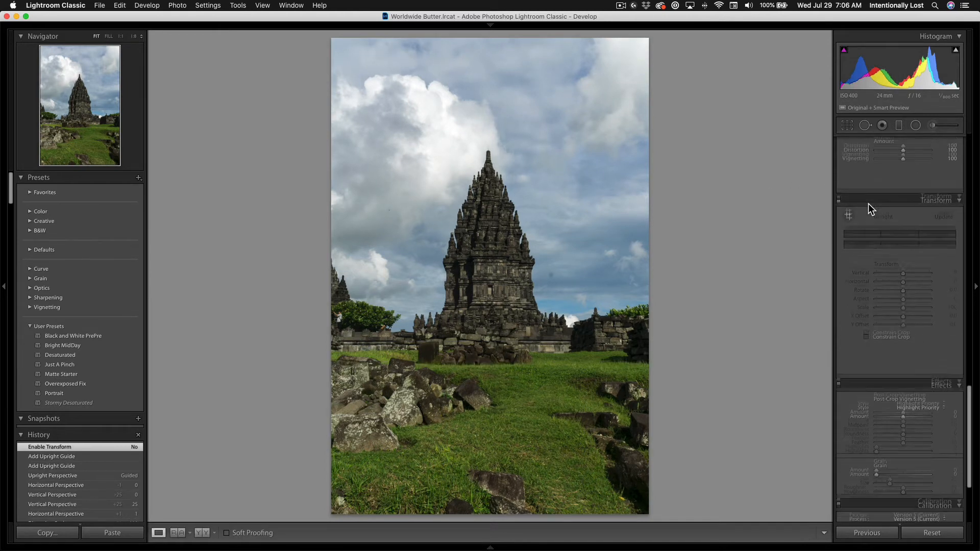
scroll(866, 247, "down", 3)
scroll(865, 247, "down", 4)
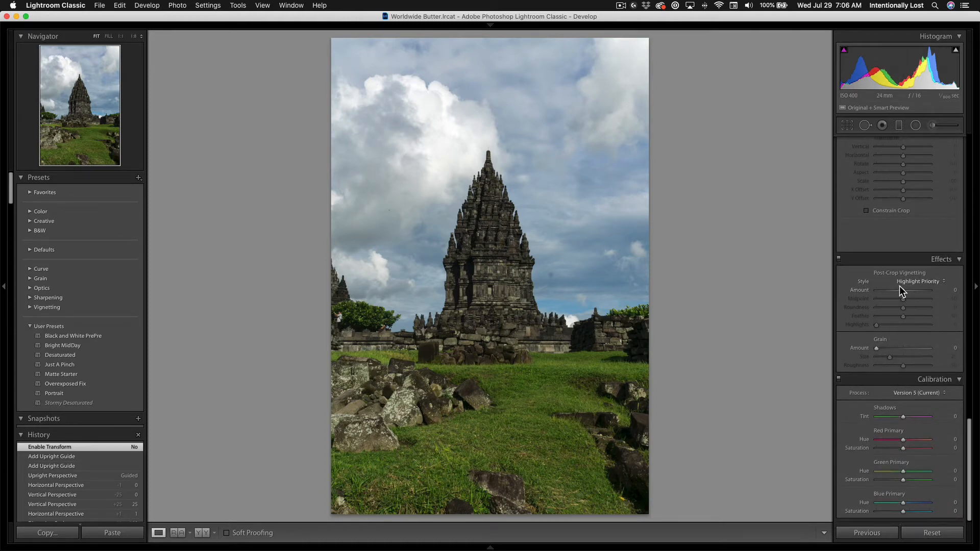
scroll(899, 286, "up", 8)
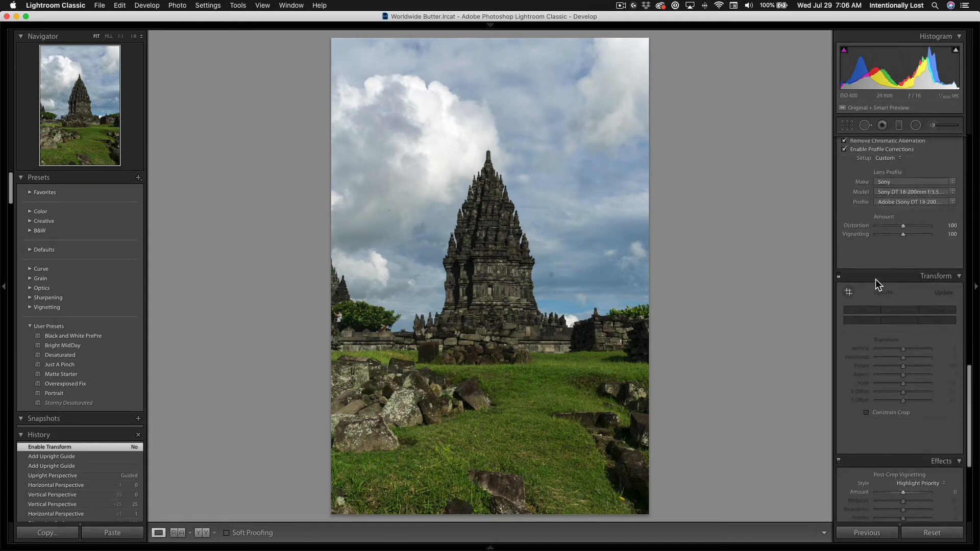
scroll(875, 280, "up", 10)
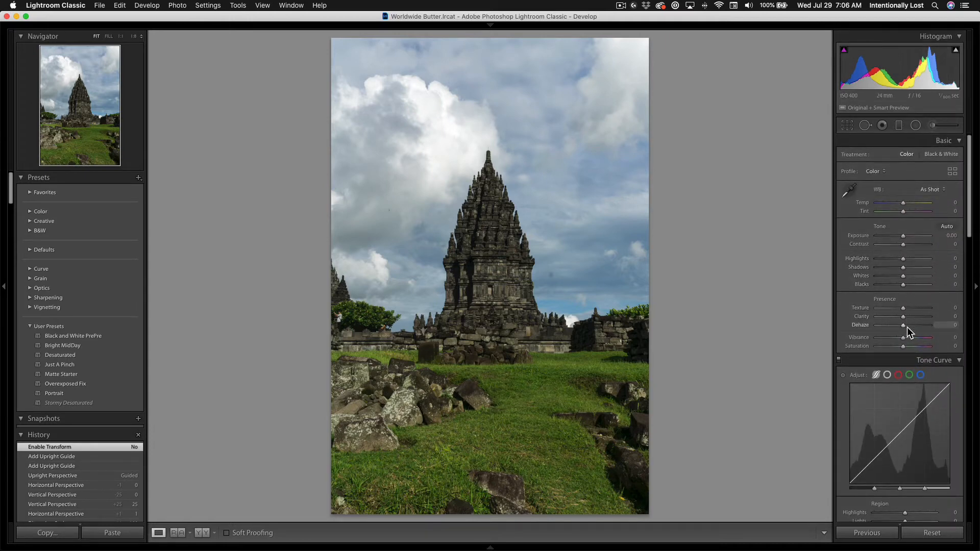
key("ctrl+Right")
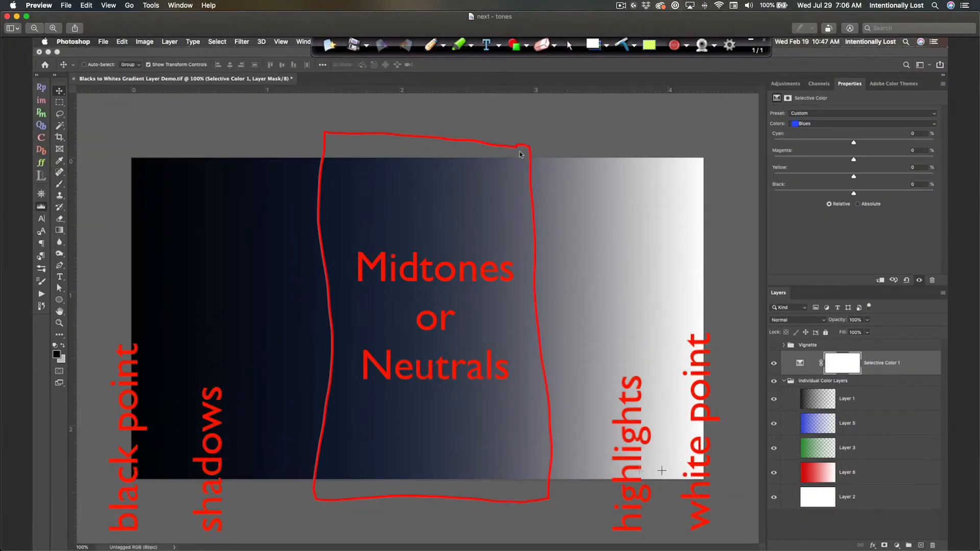
key("ctrl+Left")
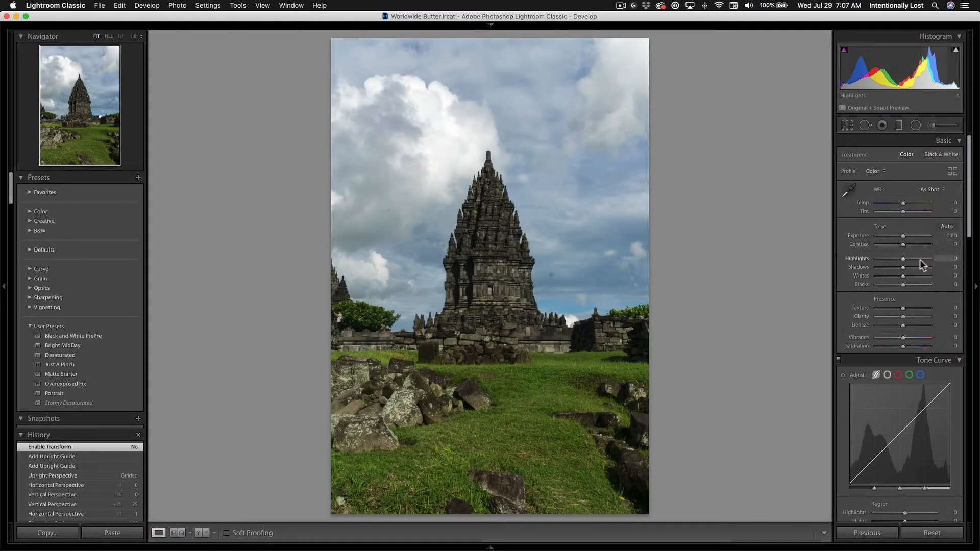
Step: Set Highlights to -58, Shadows to +47, Whites to +19 and Blacks to -5, previewing the black clipping
mouse_move(903, 262)
left_mouse_down()
mouse_move(876, 263)
mouse_move(918, 274)
mouse_move(906, 276)
left_mouse_up()
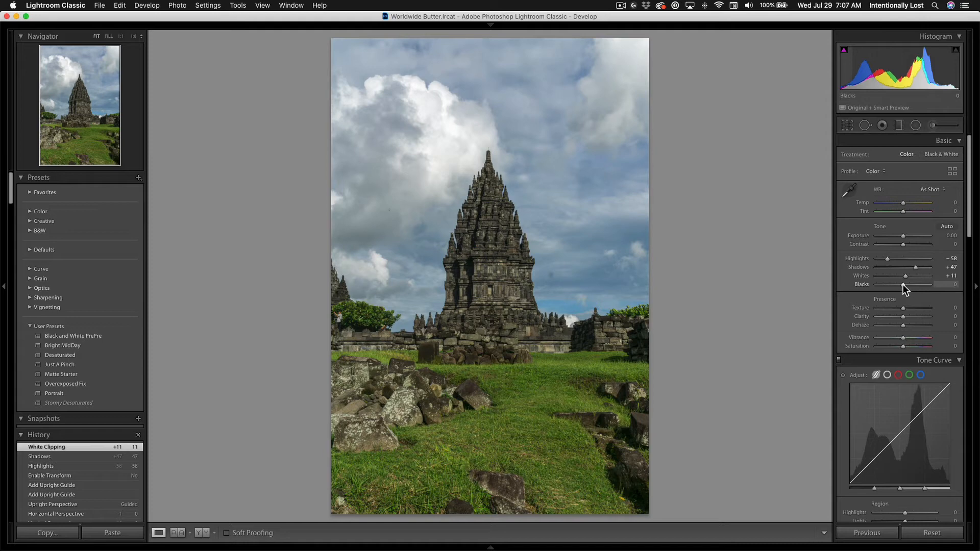
key("alt")
left_click_drag(904, 283, 901, 285)
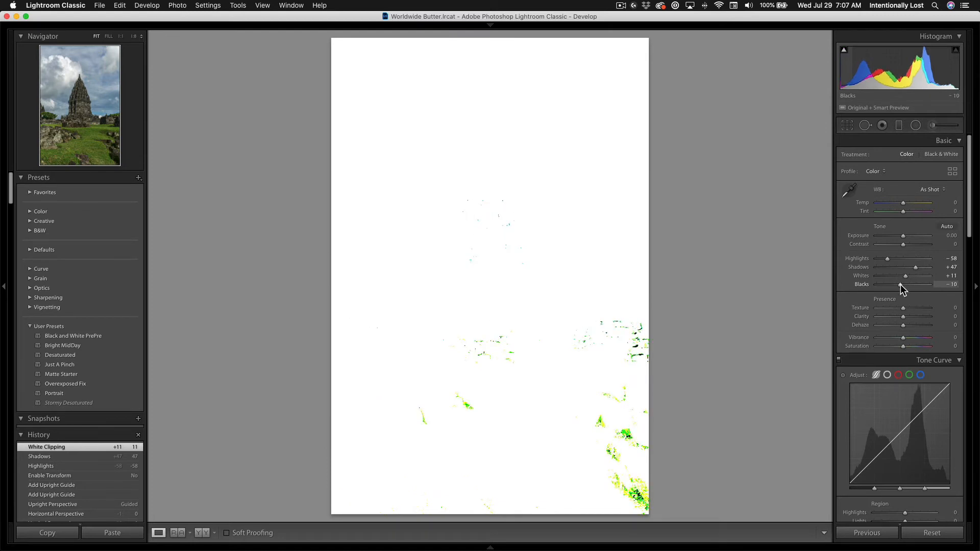
left_click_drag(903, 284, 909, 276)
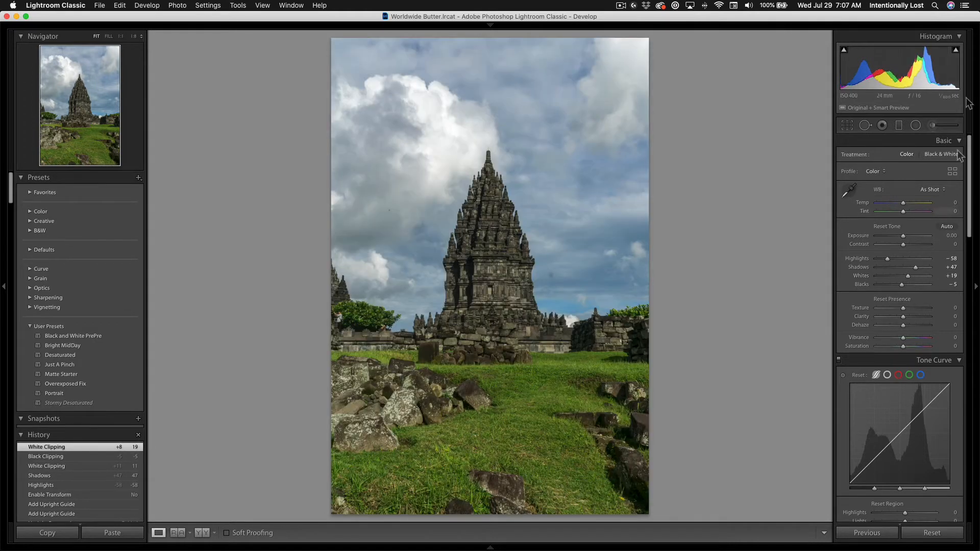
Step: Show the highlight and shadow clipping warnings, try Whites at +29, reset it, and set it to +19
left_click(957, 51)
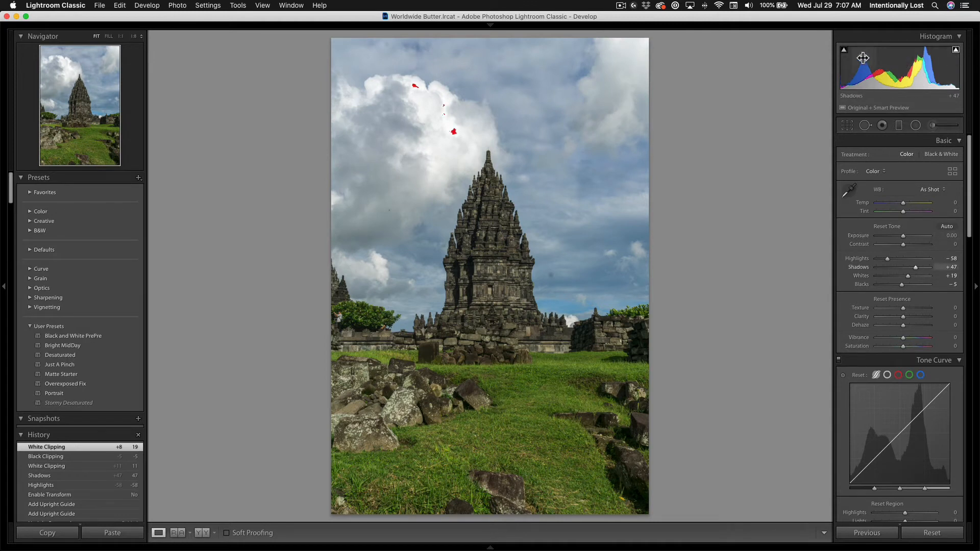
left_click(844, 50)
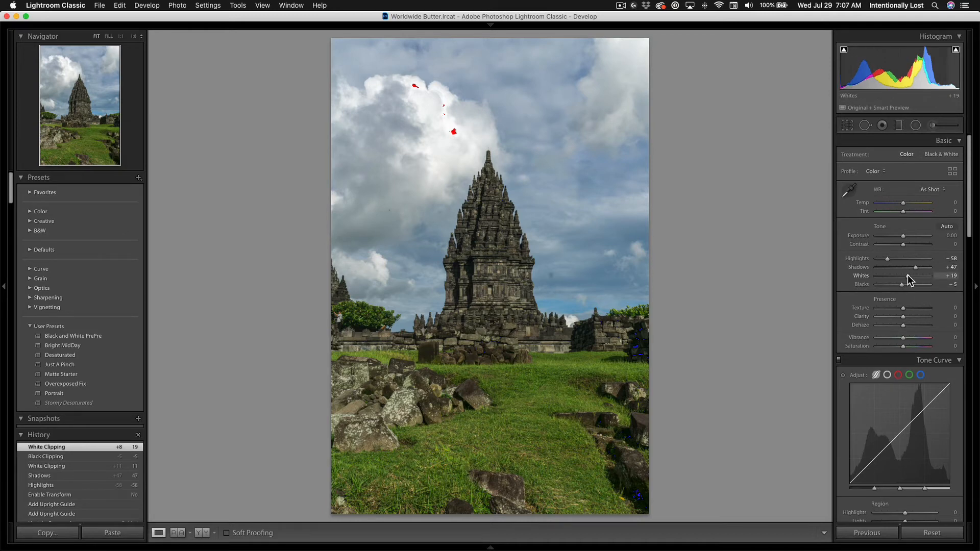
left_click_drag(909, 279, 911, 278)
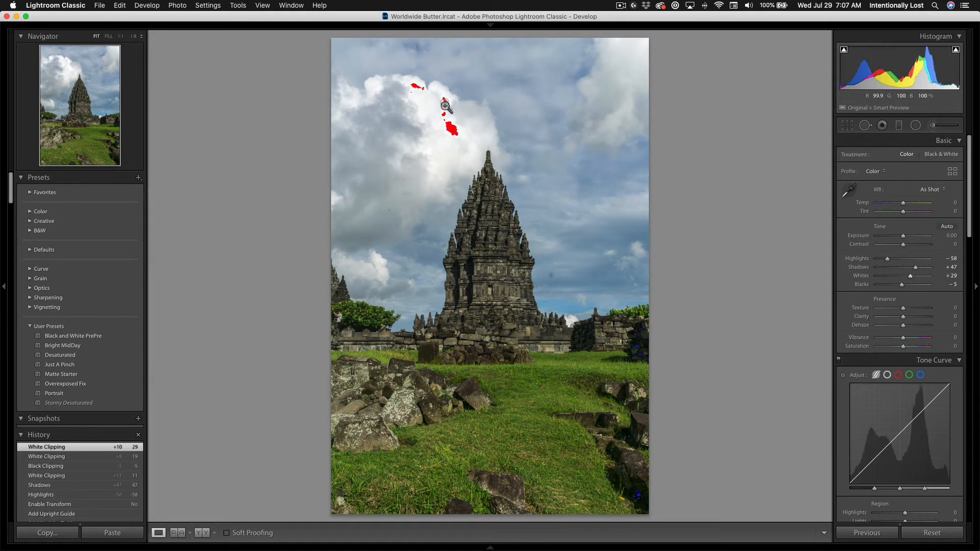
double_click(859, 275)
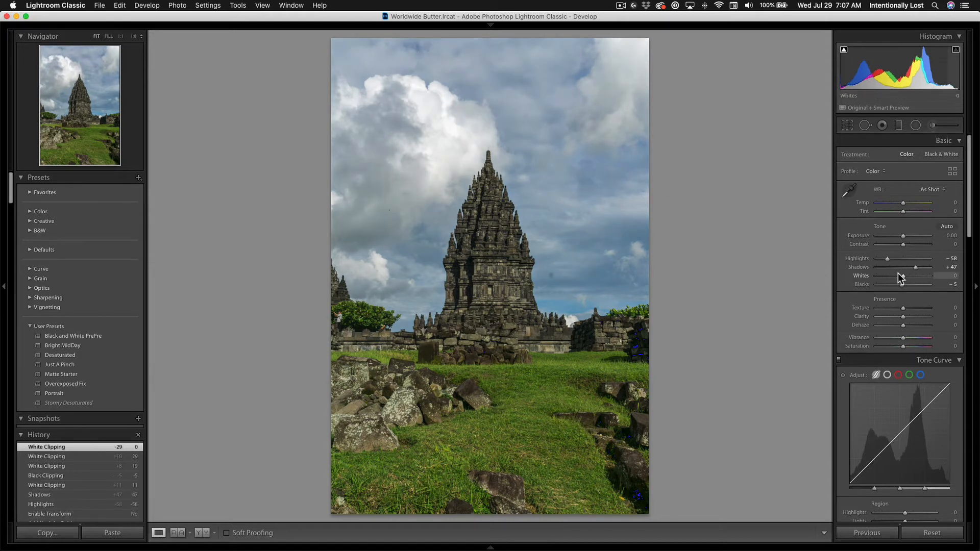
left_click_drag(902, 275, 908, 276)
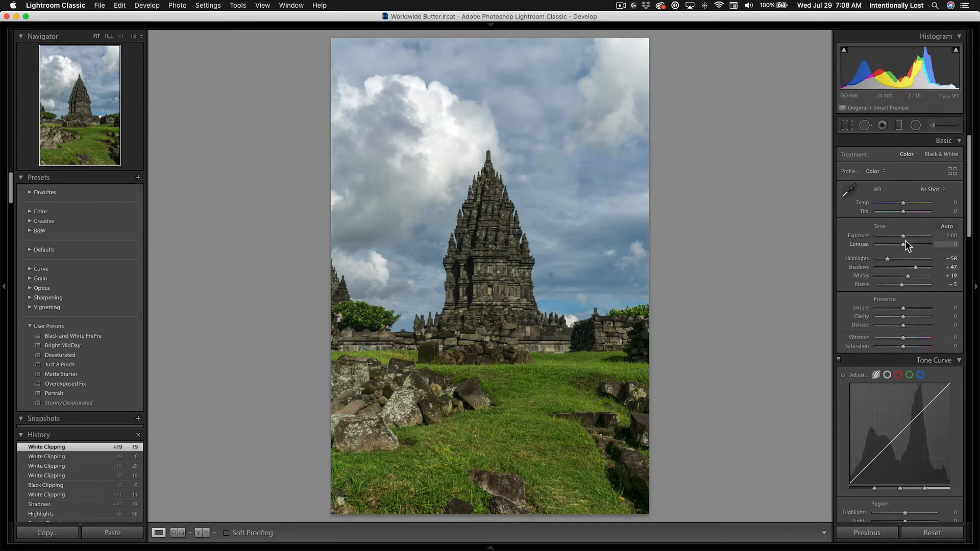
Step: Set the Contrast to -13 and the Dehaze amount to +1
mouse_move(903, 243)
left_mouse_down()
mouse_move(894, 244)
mouse_move(903, 244)
left_mouse_up()
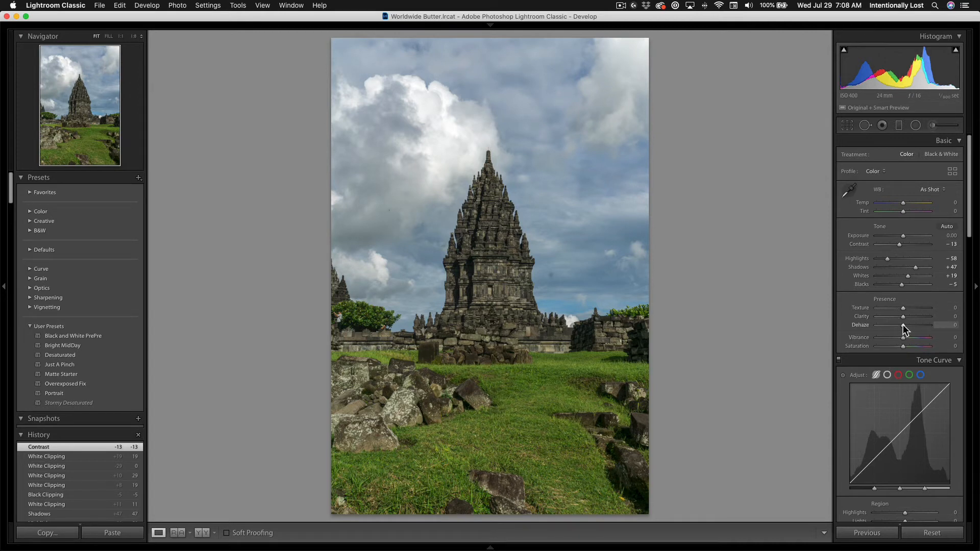
mouse_move(902, 325)
left_mouse_down()
mouse_move(915, 325)
mouse_move(892, 327)
mouse_move(912, 326)
mouse_move(902, 326)
left_mouse_up()
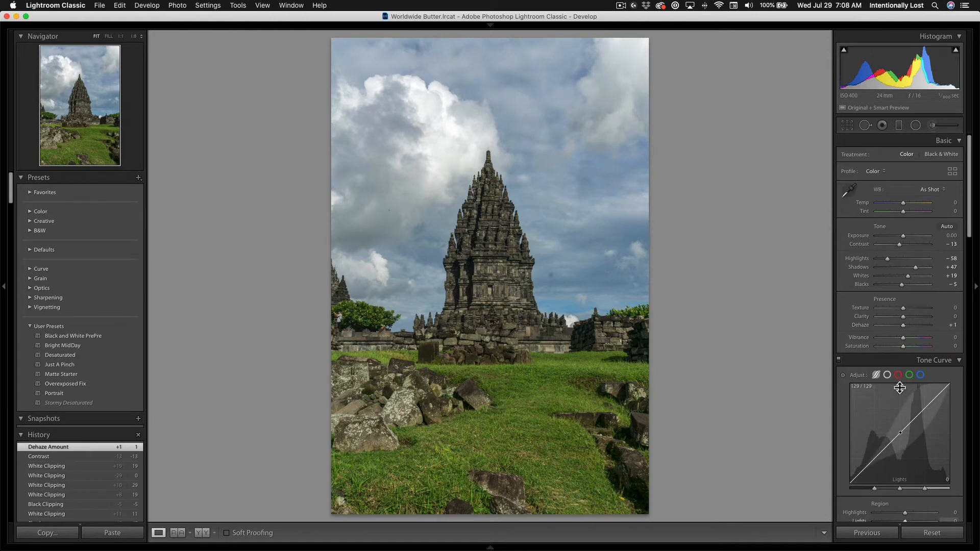
Step: Examine the tone curve's regions and the HSL saturation and Split Toning adjustments
scroll(925, 420, "down", 5)
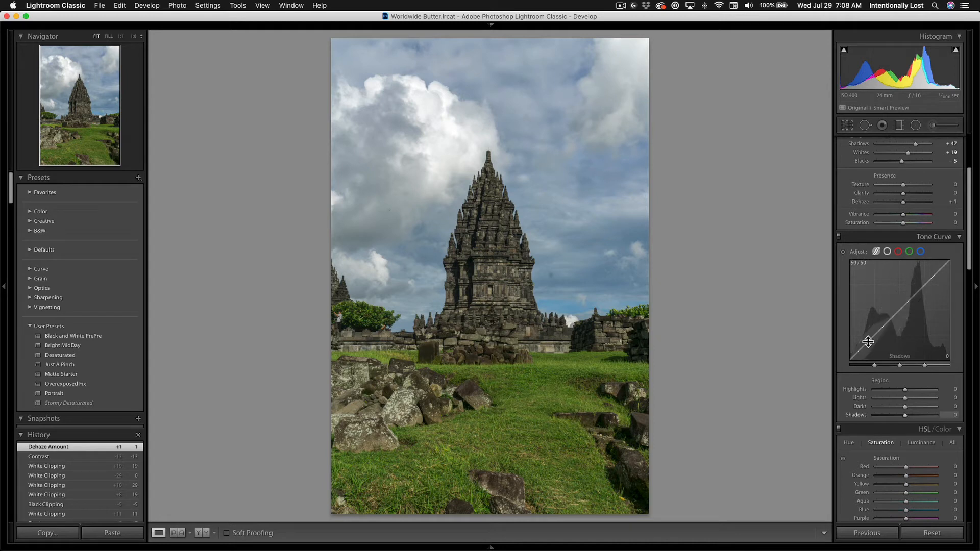
left_click(888, 321)
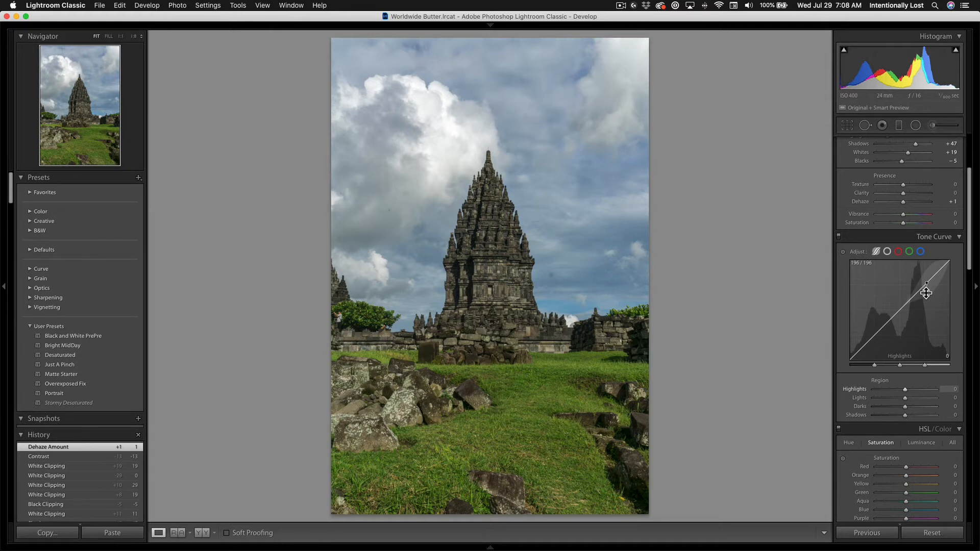
scroll(919, 297, "down", 5)
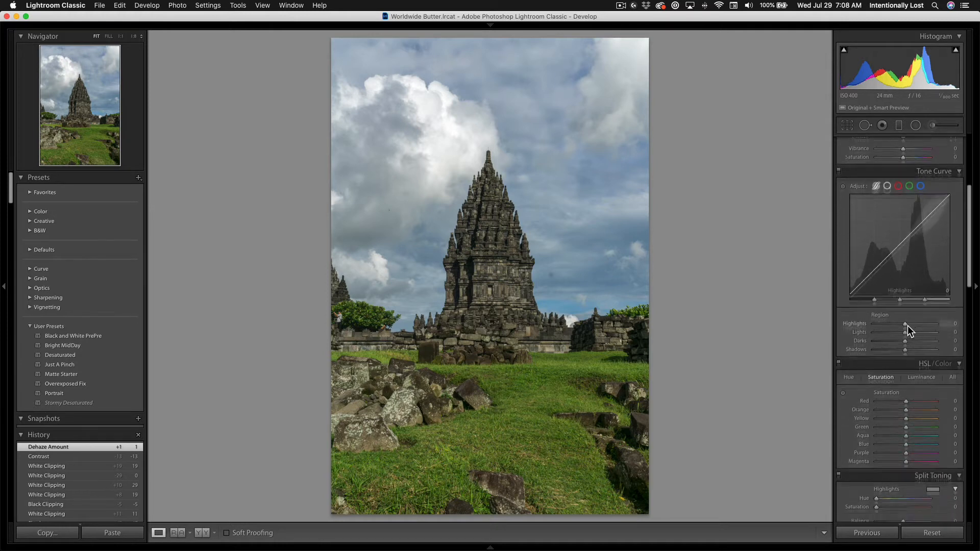
scroll(909, 332, "down", 2)
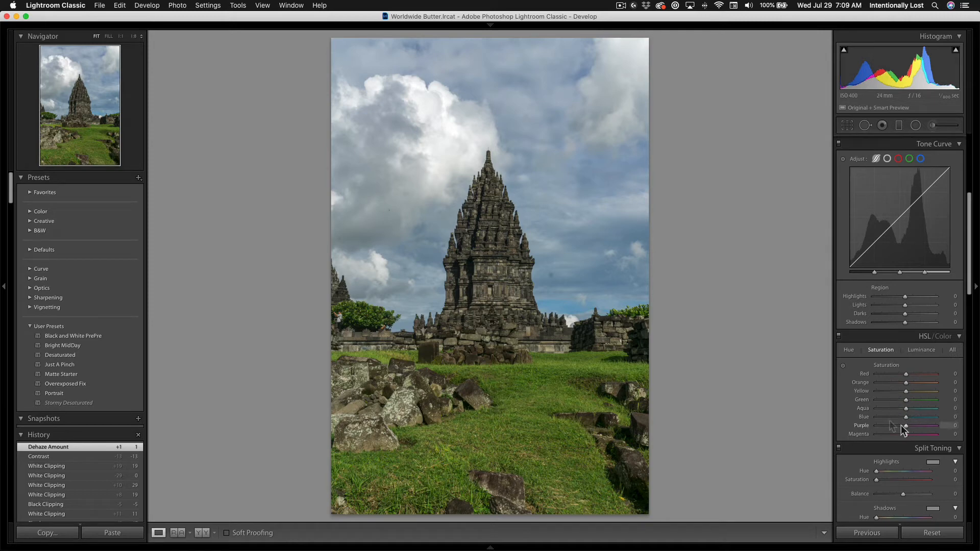
scroll(888, 379, "up", 5)
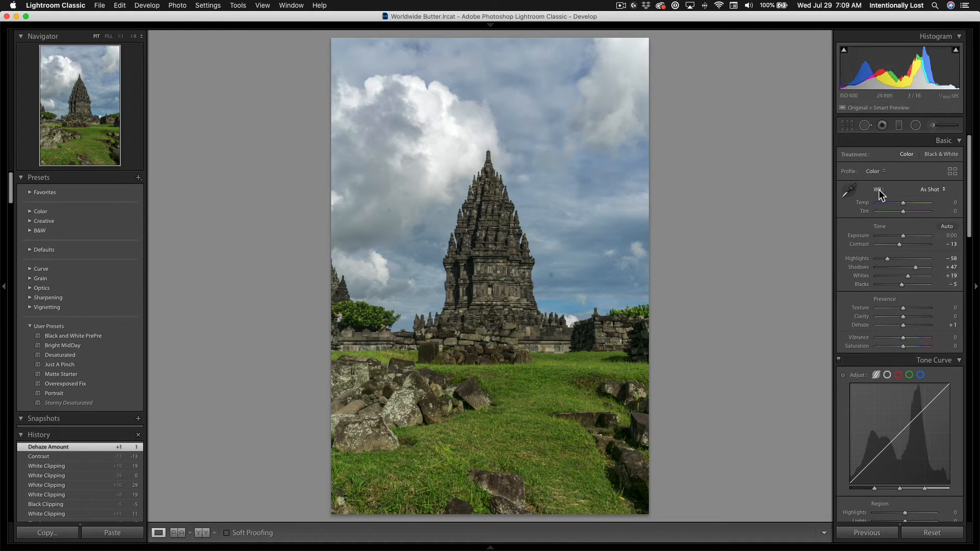
Step: Paint an Adjustment Brush mask over the main grass area with brush size 9.0, Auto Mask on and the mask overlay shown
scroll(901, 235, "up", 1)
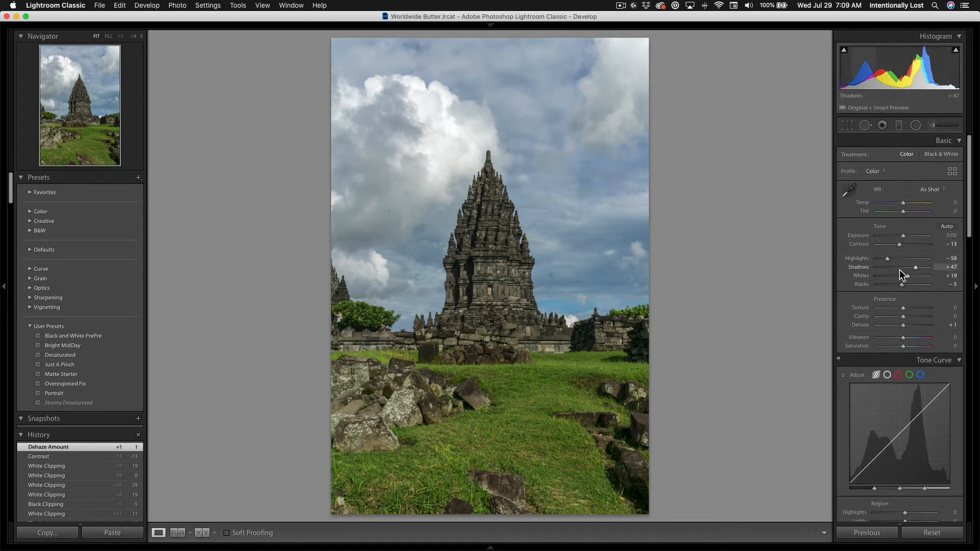
left_click(932, 125)
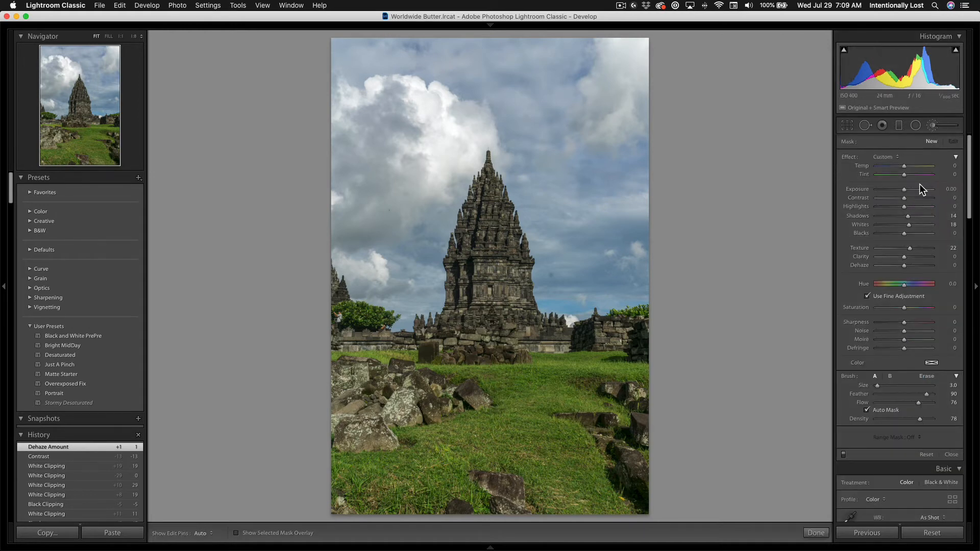
scroll(533, 383, "up", 6)
left_click(236, 533)
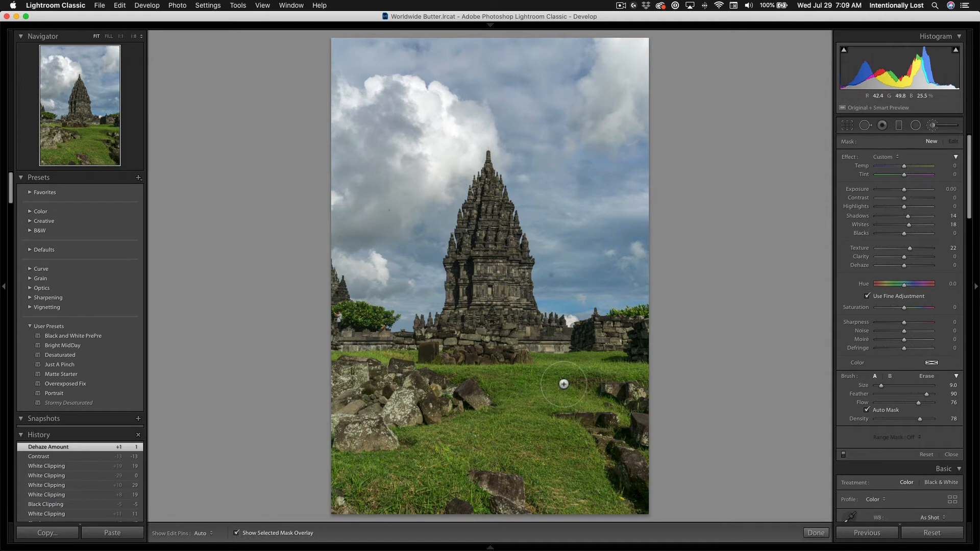
mouse_move(617, 367)
left_mouse_down()
mouse_move(558, 389)
mouse_move(620, 510)
mouse_move(521, 485)
mouse_move(582, 449)
mouse_move(554, 462)
mouse_move(493, 408)
mouse_move(477, 434)
mouse_move(422, 444)
mouse_move(463, 443)
mouse_move(460, 457)
mouse_move(529, 464)
mouse_move(445, 459)
mouse_move(474, 501)
mouse_move(378, 493)
mouse_move(348, 473)
mouse_move(383, 478)
mouse_move(355, 497)
left_mouse_up()
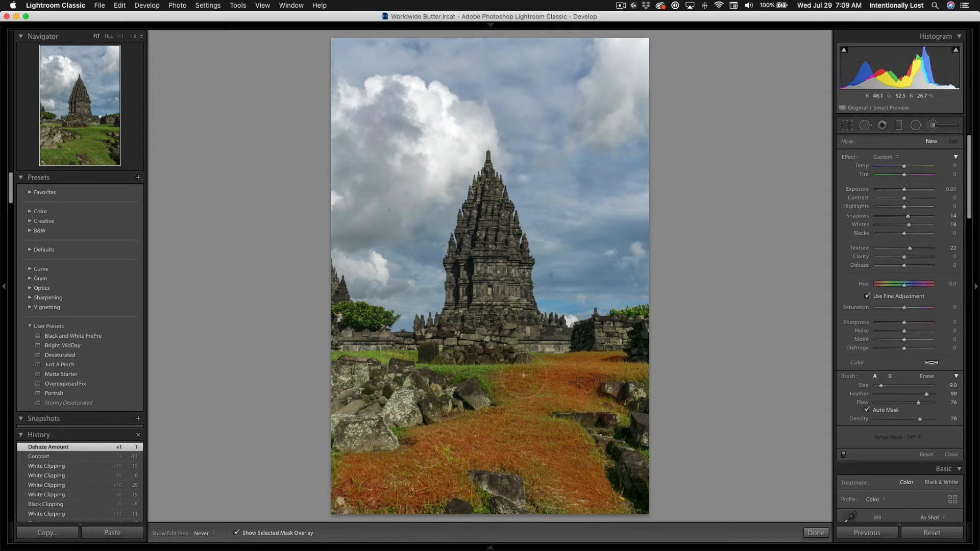
mouse_move(523, 376)
left_mouse_down()
mouse_move(428, 368)
mouse_move(558, 358)
mouse_move(535, 413)
mouse_move(584, 434)
mouse_move(604, 459)
mouse_move(536, 498)
mouse_move(531, 490)
left_mouse_up()
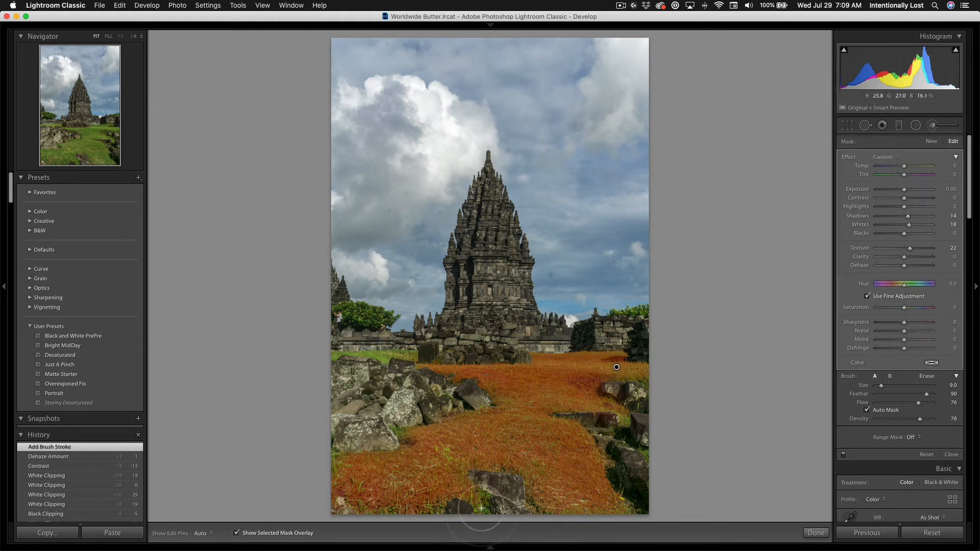
Step: Fill in the grass mask's gaps and the strip of grass behind the rocks, and hide the mask overlay
key("h")
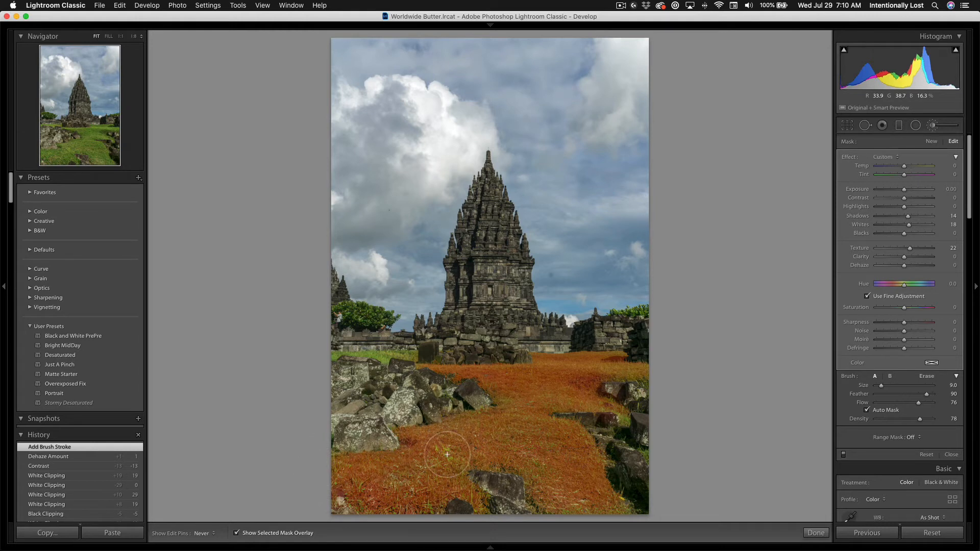
mouse_move(448, 455)
left_mouse_down()
mouse_move(476, 450)
mouse_move(538, 457)
left_mouse_up()
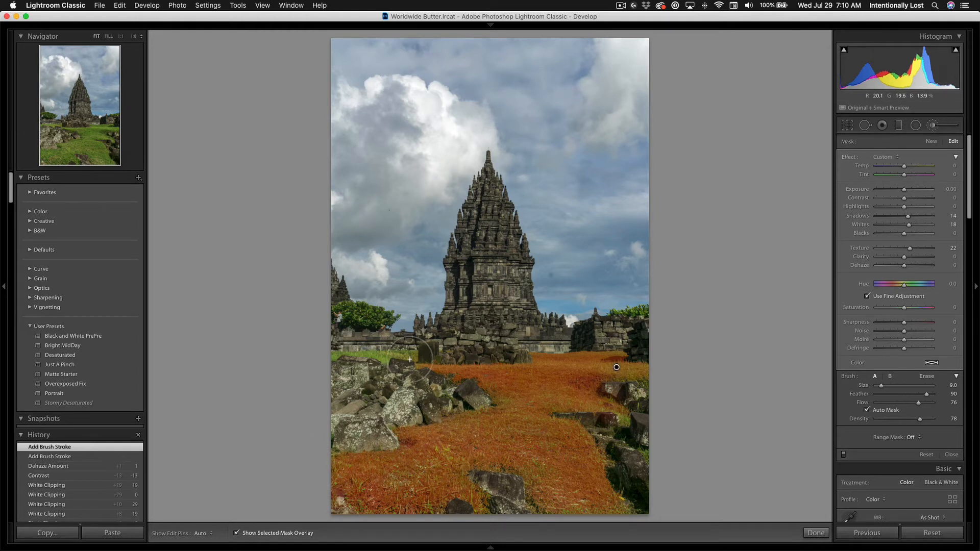
mouse_move(410, 360)
left_mouse_down()
mouse_move(403, 347)
mouse_move(351, 347)
mouse_move(412, 353)
left_mouse_up()
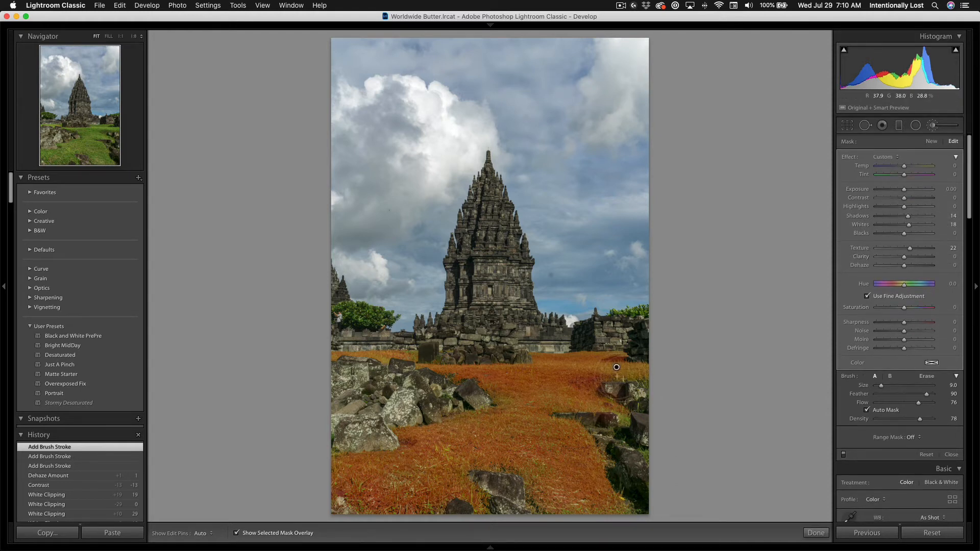
mouse_move(179, 549)
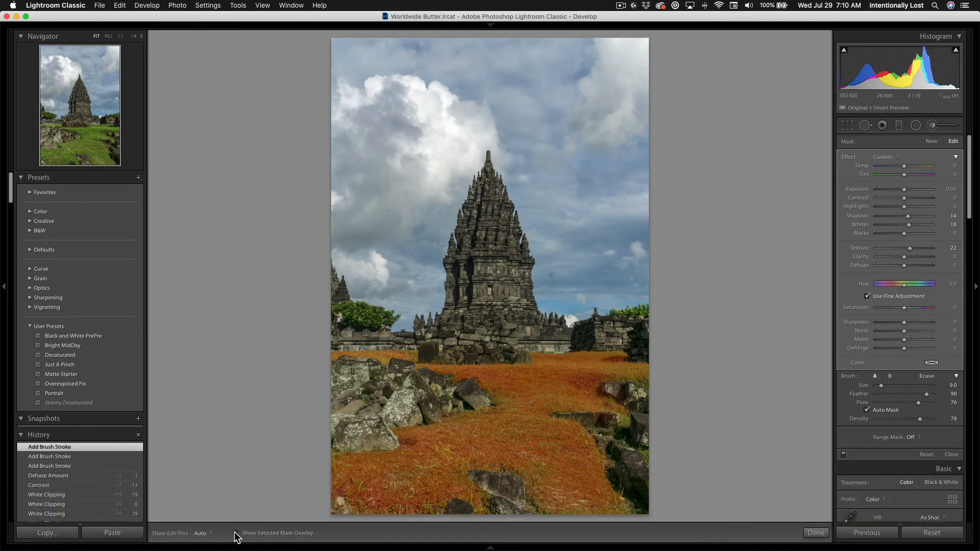
left_click(236, 533)
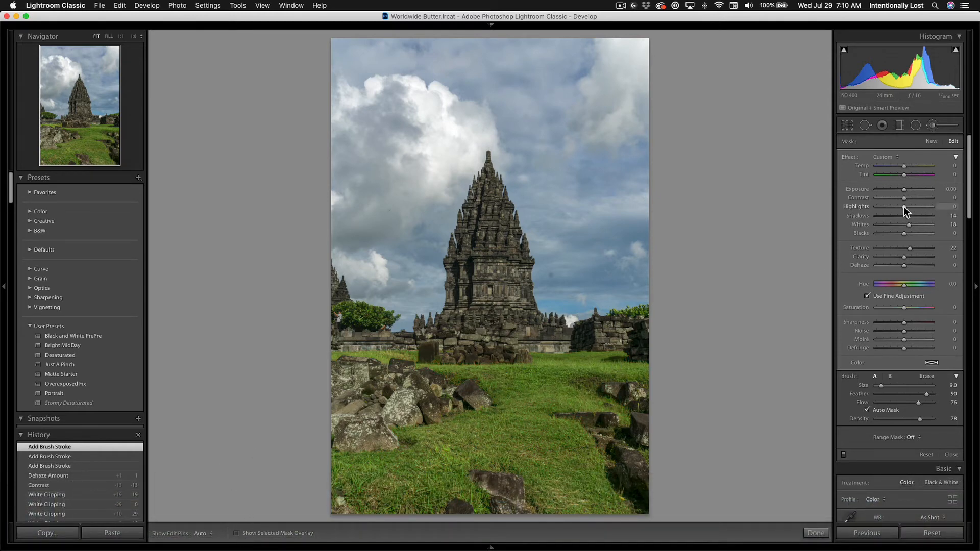
Step: Set the grass mask's Highlights to -72, Whites to 56, Clarity to -20, Texture to 40 and Dehaze to 19
mouse_move(903, 206)
left_mouse_down()
mouse_move(878, 207)
mouse_move(920, 225)
left_mouse_up()
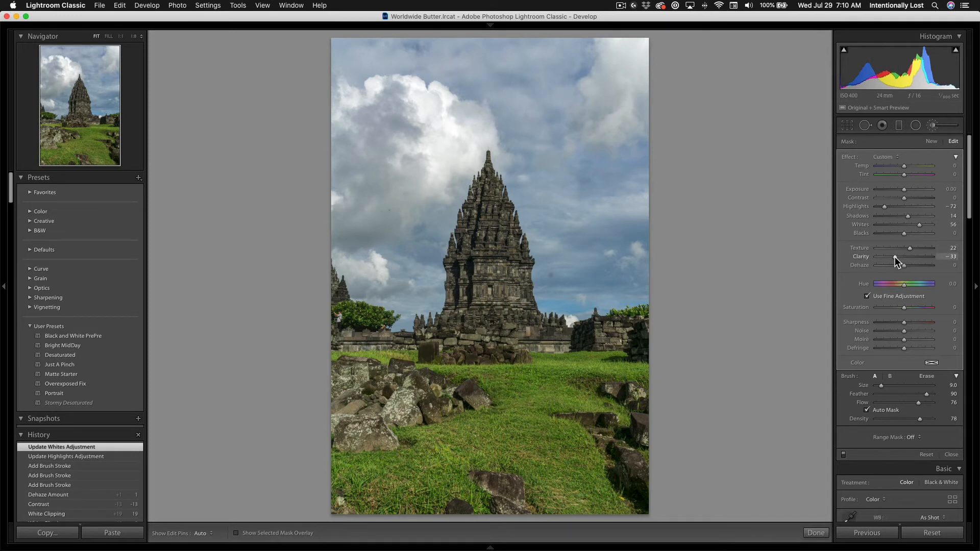
left_click_drag(898, 257, 900, 256)
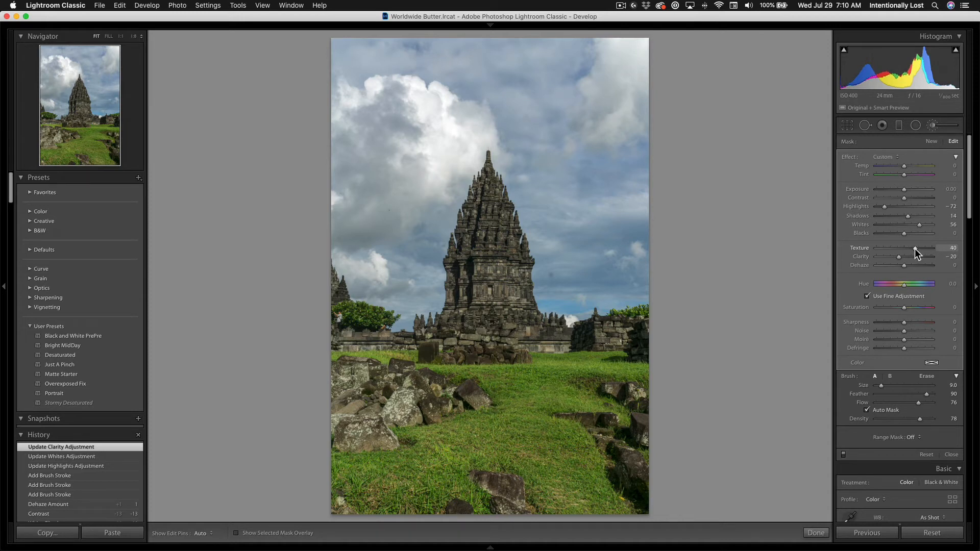
left_click_drag(915, 249, 916, 250)
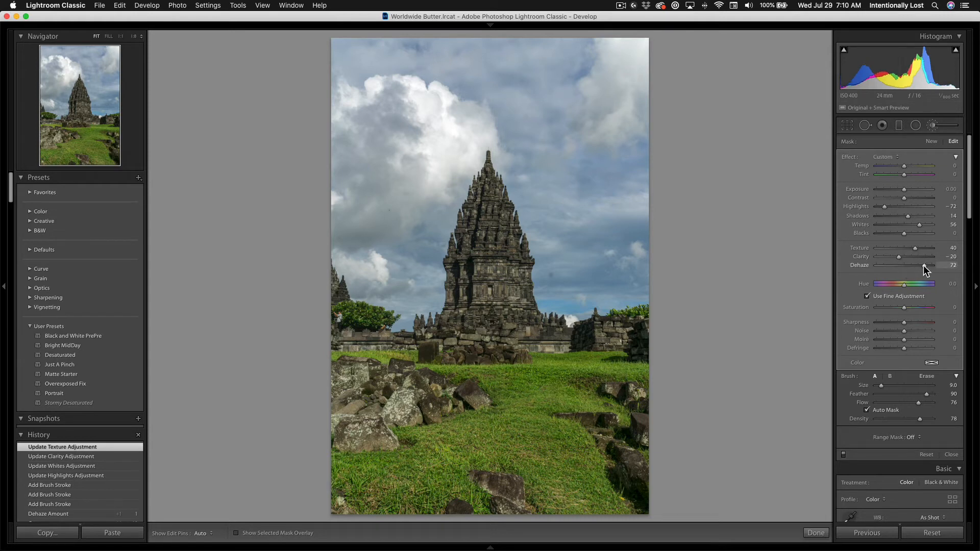
left_click_drag(890, 268, 908, 269)
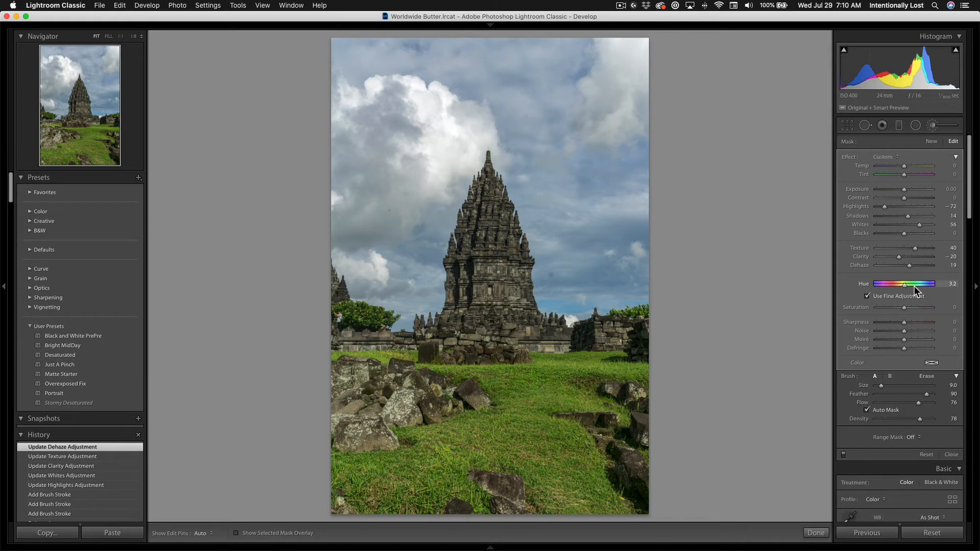
Step: Set the grass mask's Hue to -0.9 and Saturation to -20, and compare the photo before and after editing
left_click(903, 285)
left_click_drag(905, 284, 900, 307)
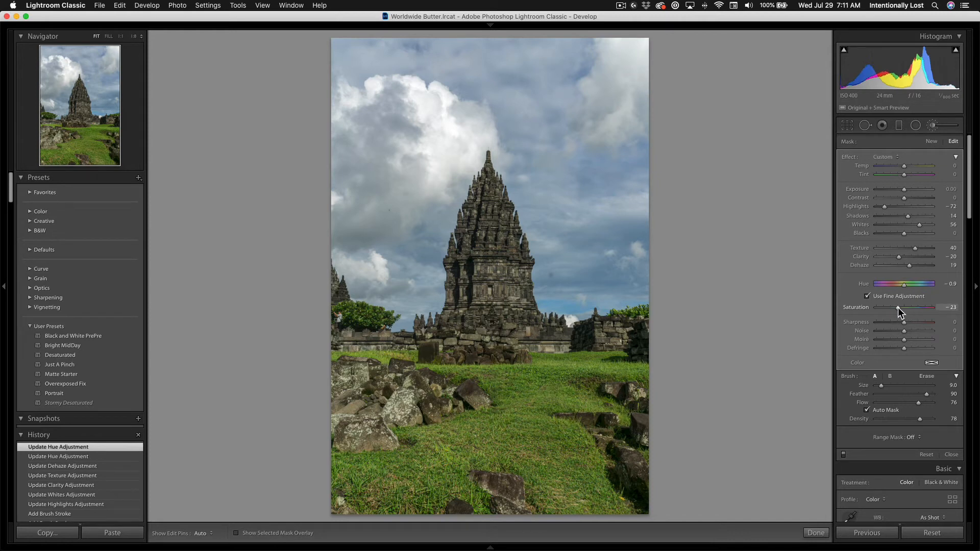
left_click_drag(900, 307, 899, 308)
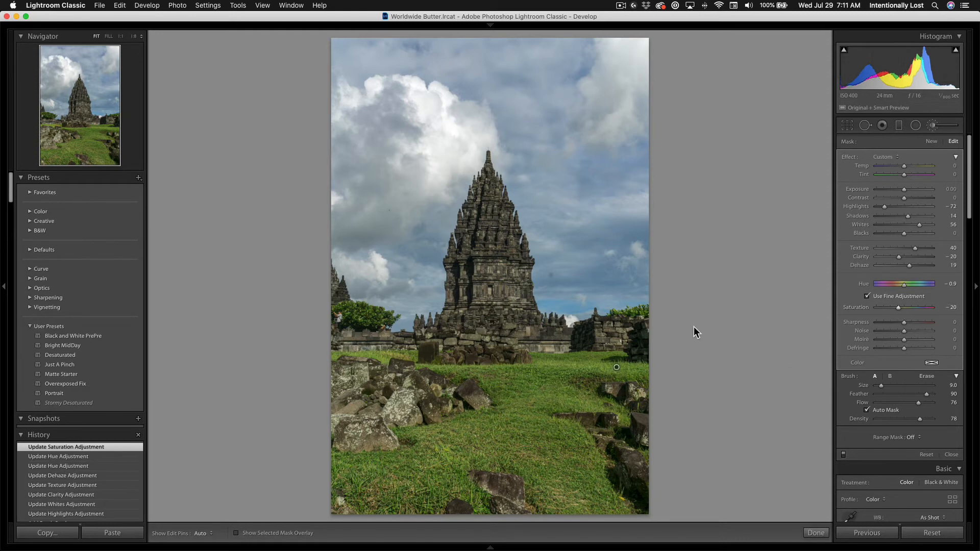
left_click(813, 533)
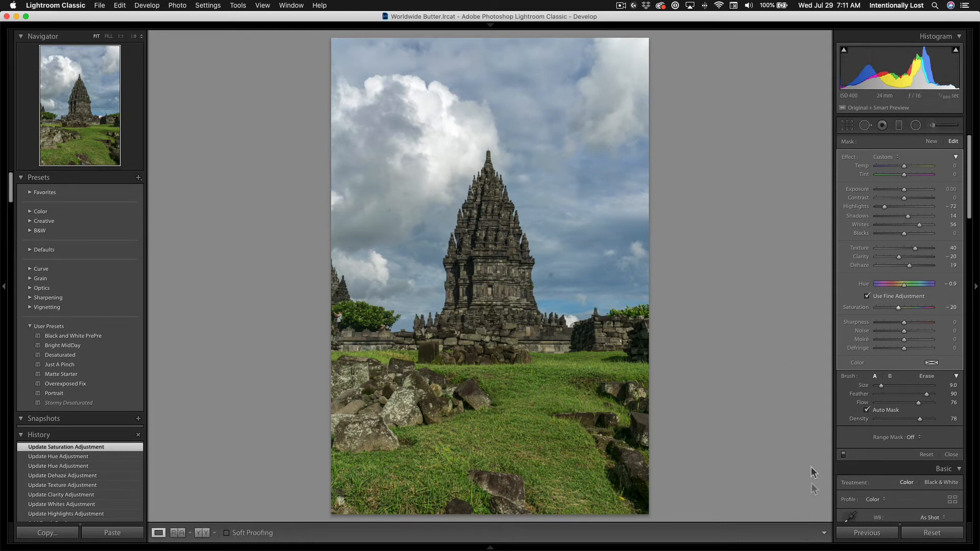
key("backslash")
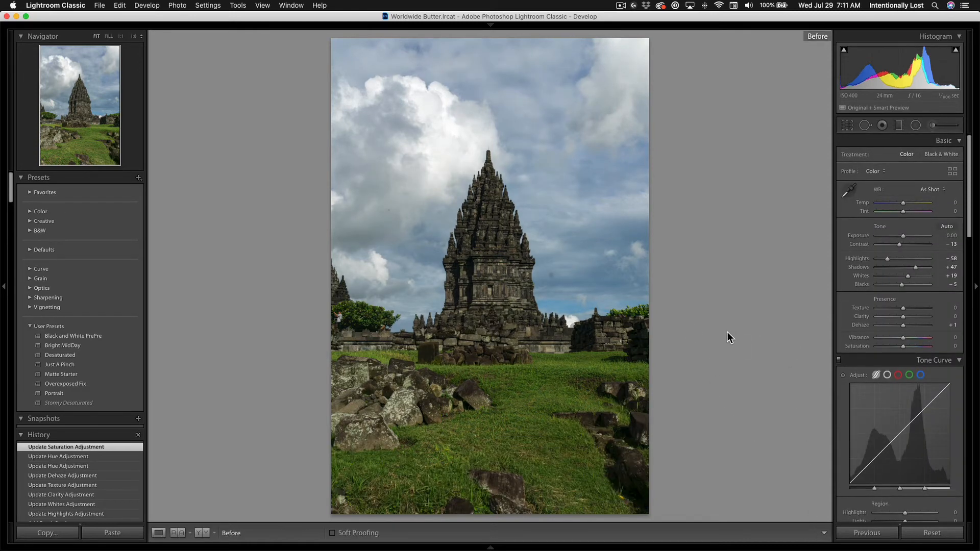
key("backslash")
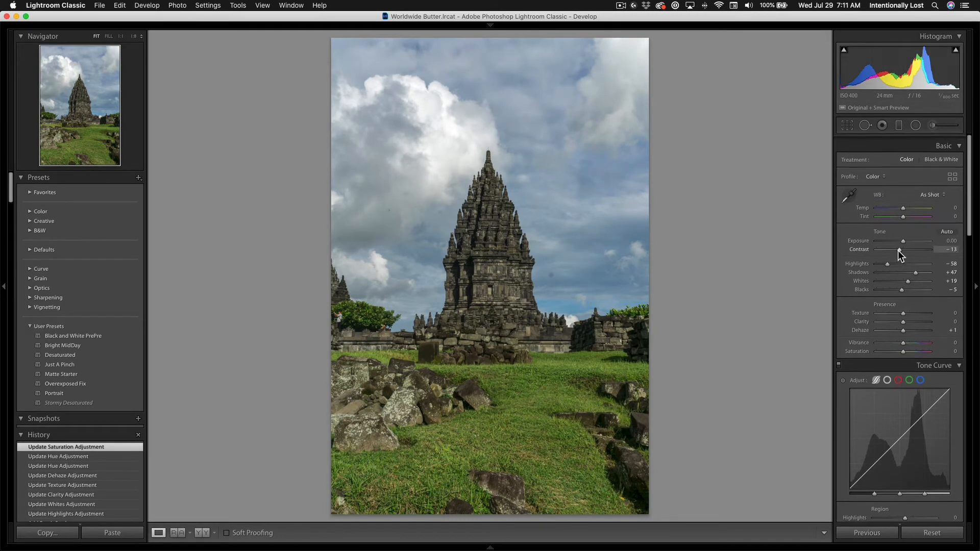
Step: Heal the spot in the sky beside the temple with brush size 77, trying a stone source before sampling from the sky
left_click(865, 125)
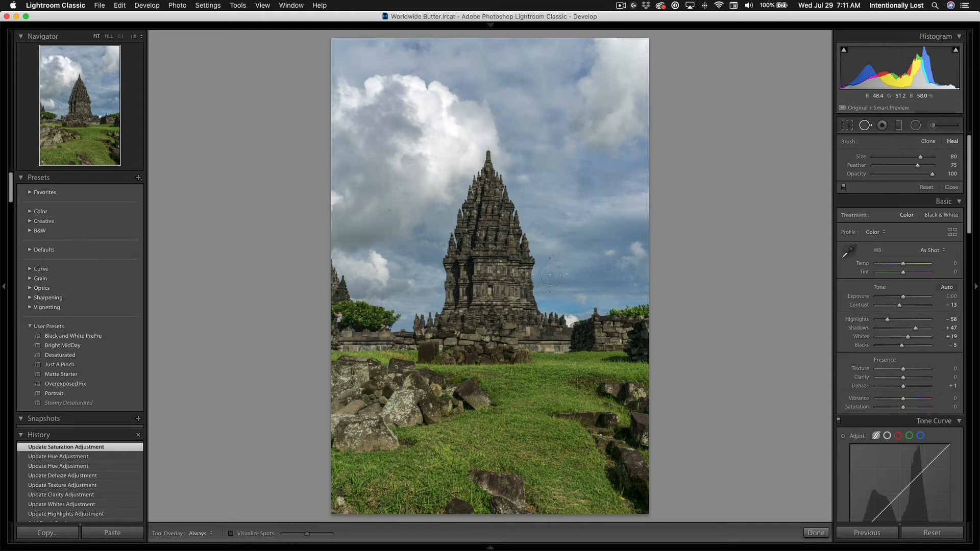
left_click(552, 275)
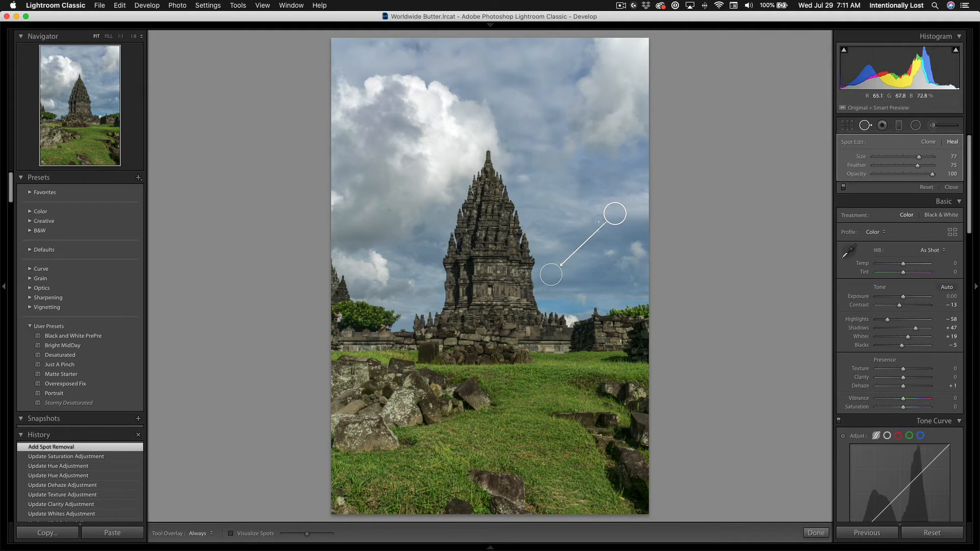
mouse_move(613, 213)
left_mouse_down()
mouse_move(555, 208)
mouse_move(609, 292)
mouse_move(593, 313)
left_mouse_up()
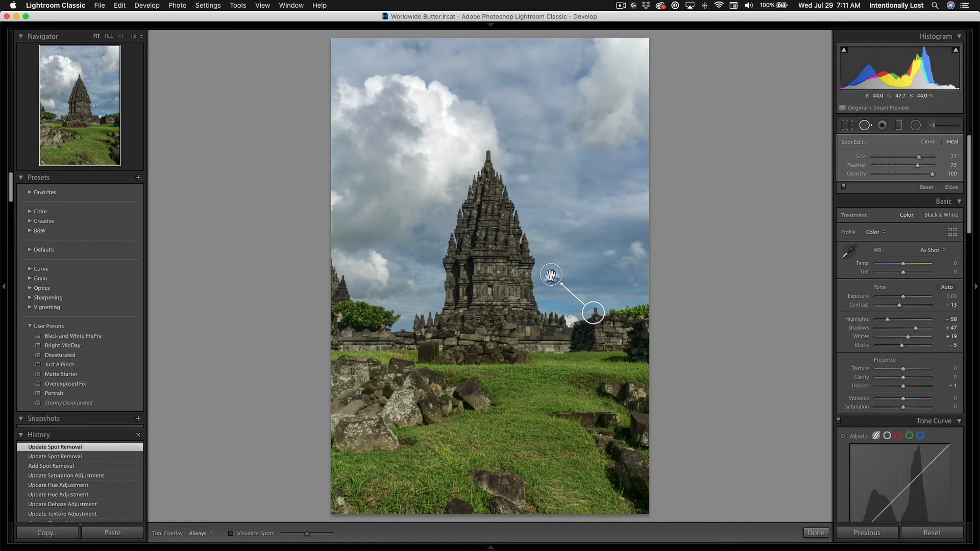
mouse_move(594, 312)
left_mouse_down()
mouse_move(612, 206)
mouse_move(619, 227)
left_mouse_up()
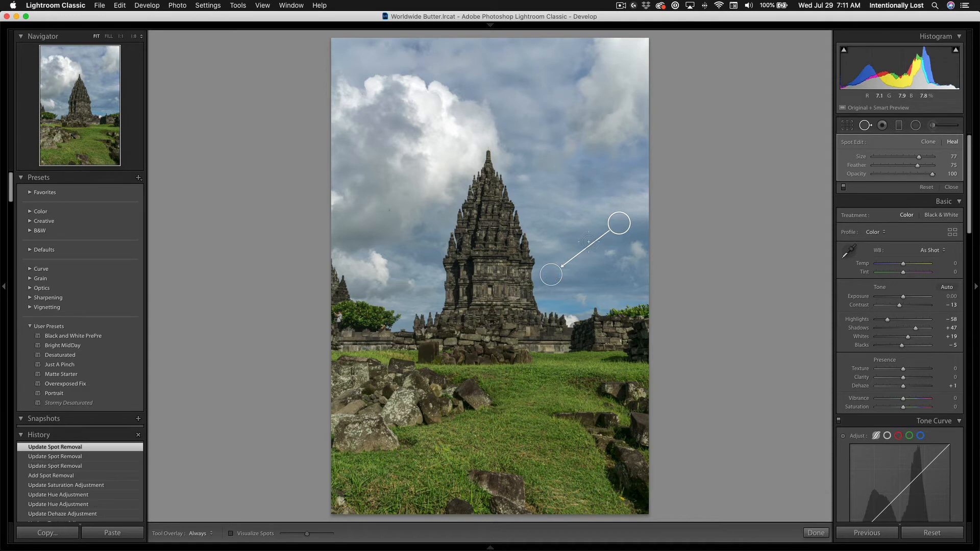
key("Return")
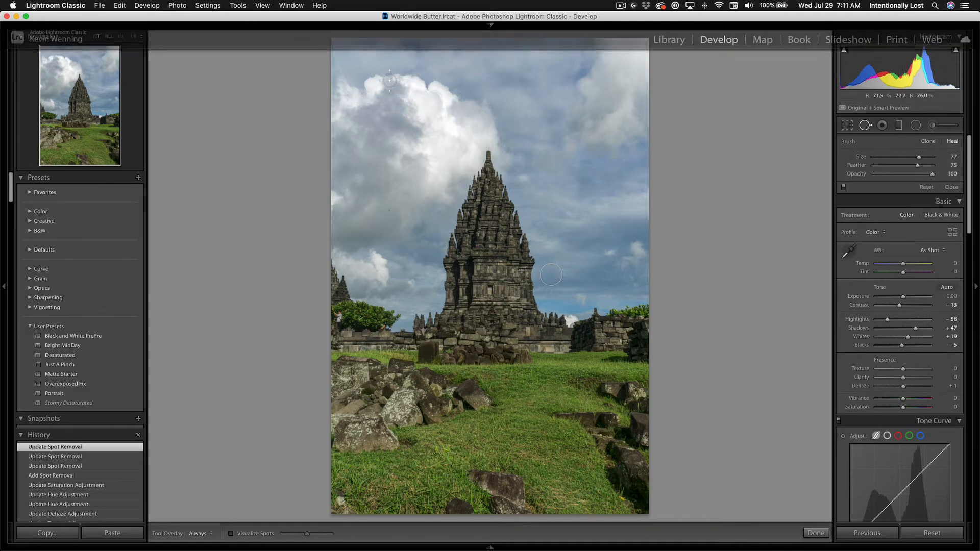
Step: Heal the spots at the sky's upper edge and in the dark cloud beside the temple with the size 77 brush
left_click(387, 46)
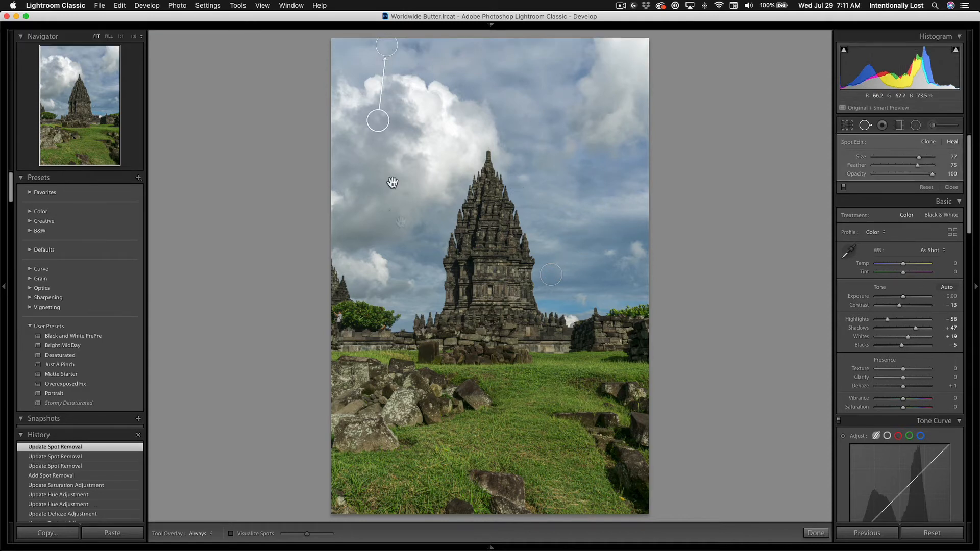
key("Return")
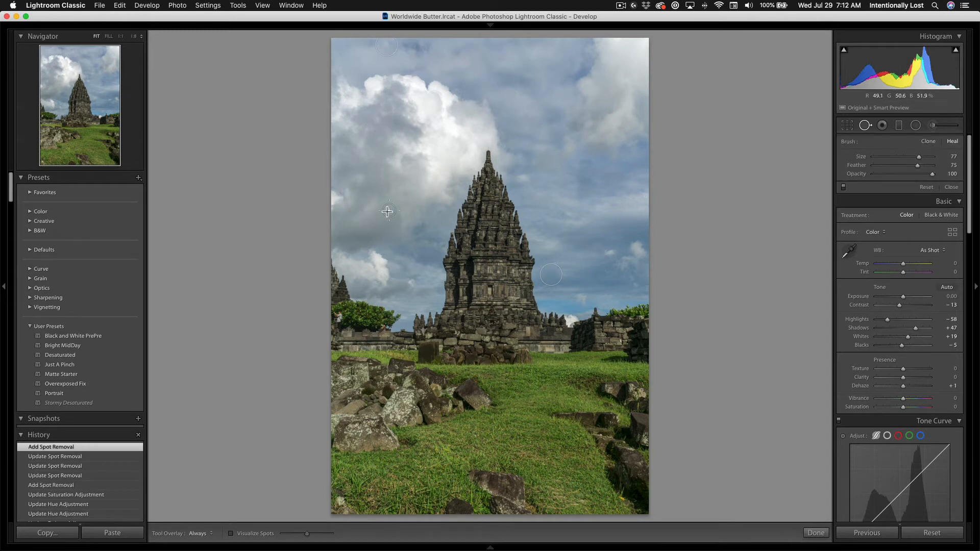
left_click(387, 210)
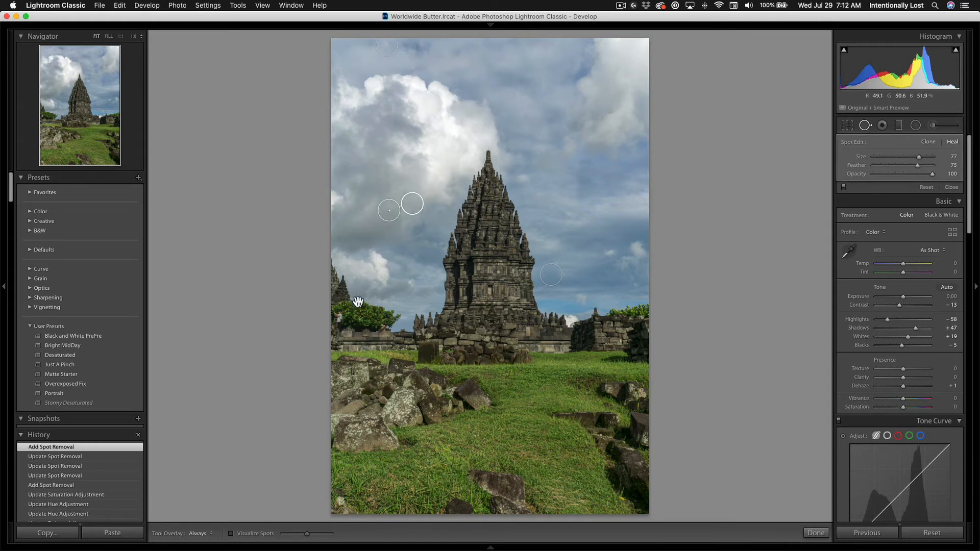
key("Return")
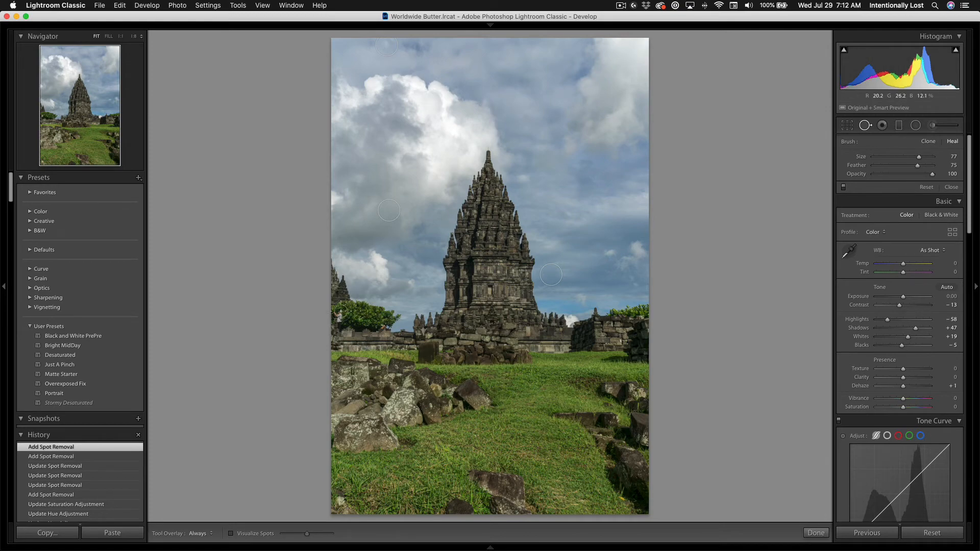
Step: Heal out the man standing by the bush with brush size 71, using the bush's leaves as the source
left_click_drag(99, 112, 47, 116)
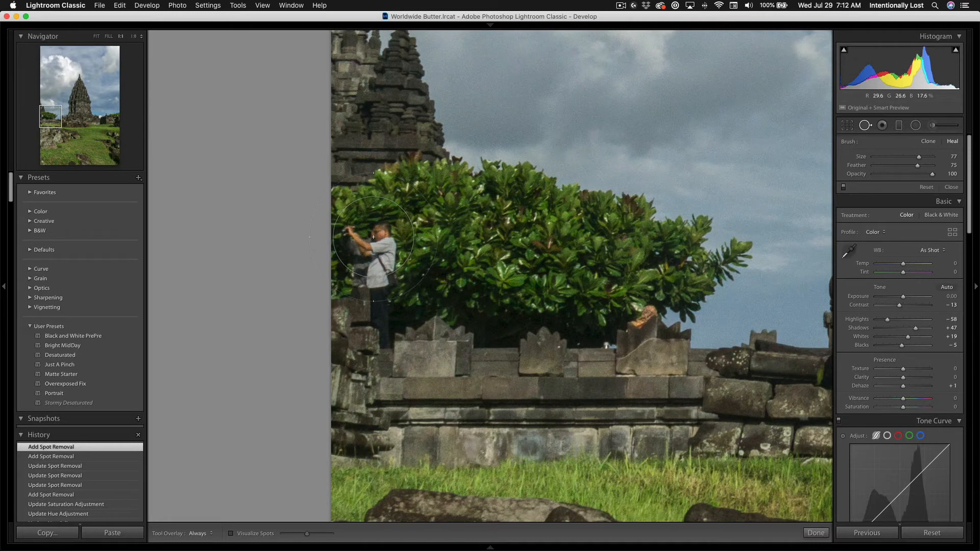
scroll(377, 238, "down", 8)
scroll(345, 234, "down", 3)
mouse_move(346, 234)
left_mouse_down()
mouse_move(370, 240)
mouse_move(392, 305)
left_mouse_up()
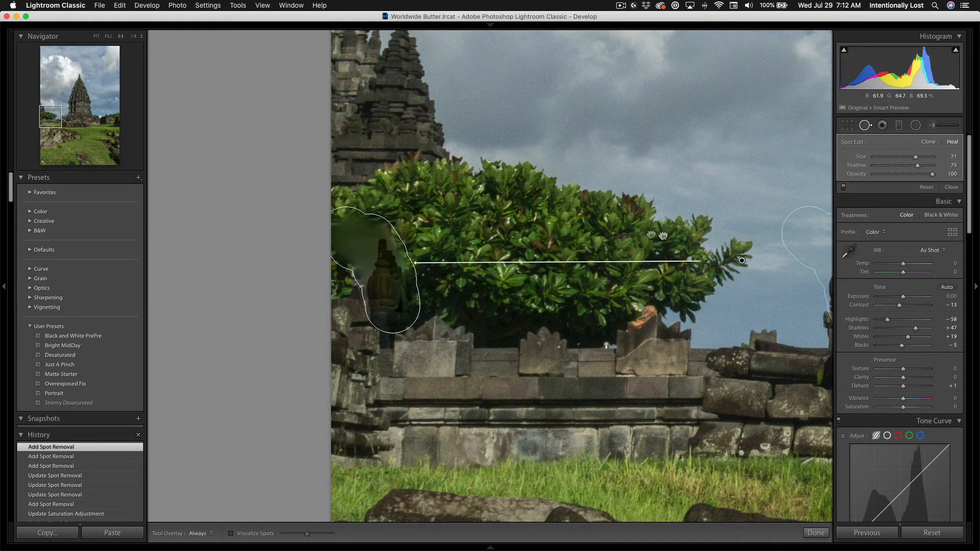
mouse_move(663, 235)
left_mouse_down()
mouse_move(449, 221)
mouse_move(467, 220)
left_mouse_up()
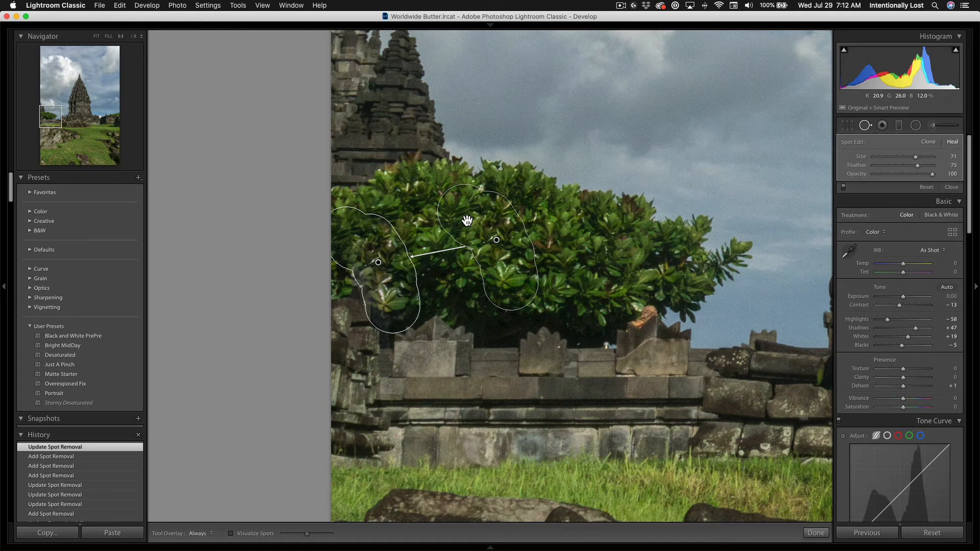
Step: Set the man's healing area Feather to 85, finish the spot removal and show the whole photo
left_click(925, 166)
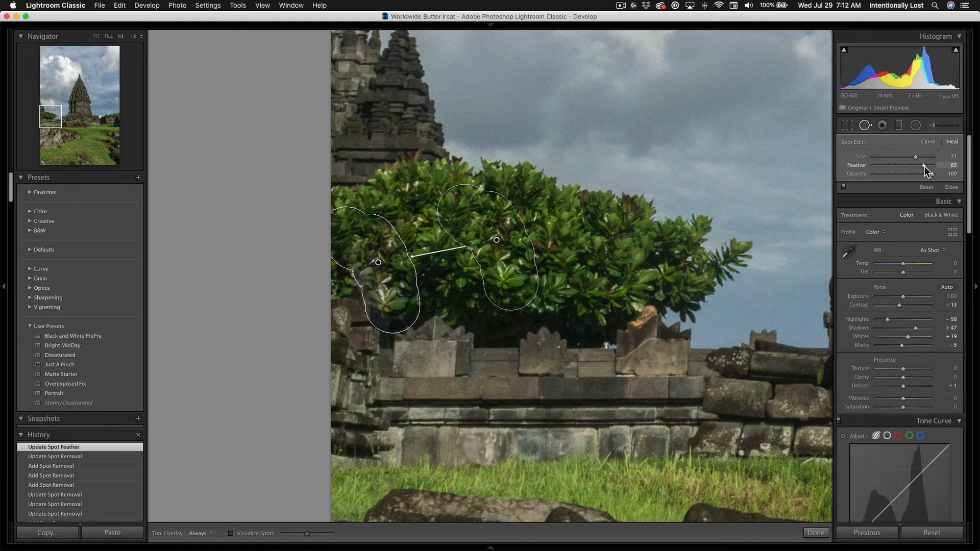
key("Return")
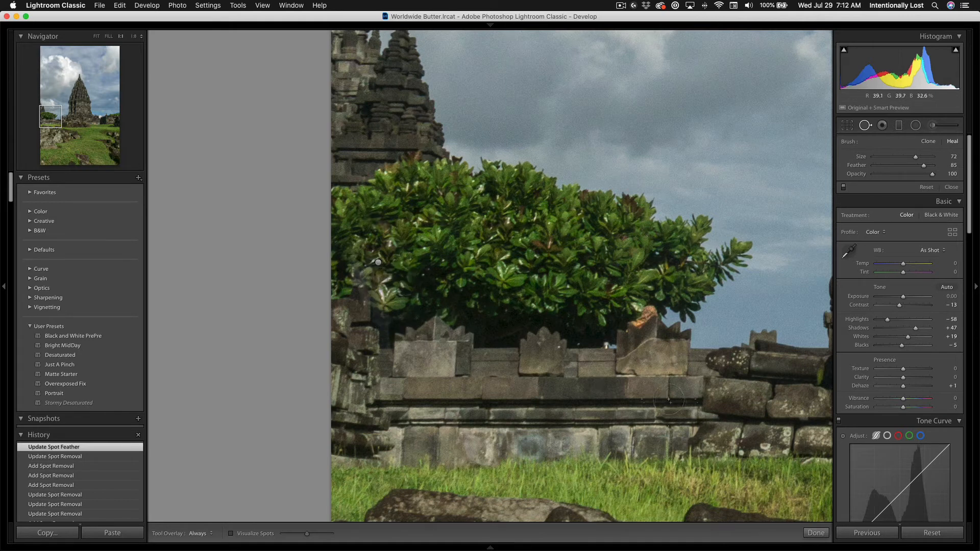
left_click(816, 533)
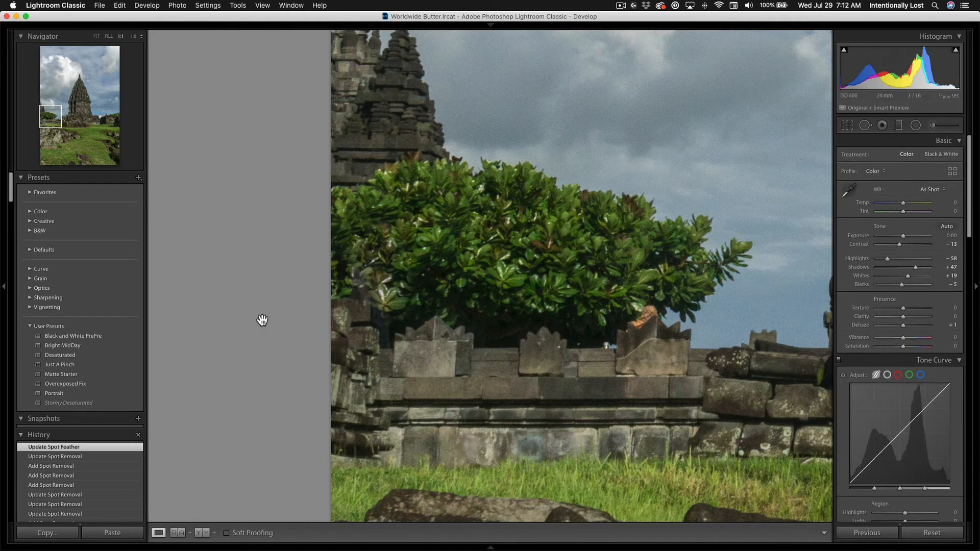
left_click(97, 36)
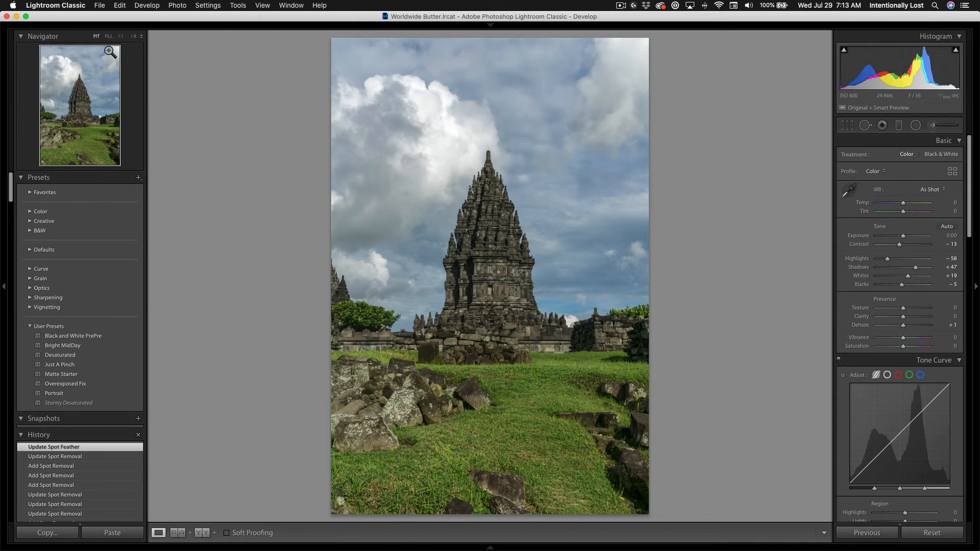
Step: Draw a circular radial filter centred on the temple tower and invert its mask with the mask overlay shown
key("super+equal")
key("super+equal")
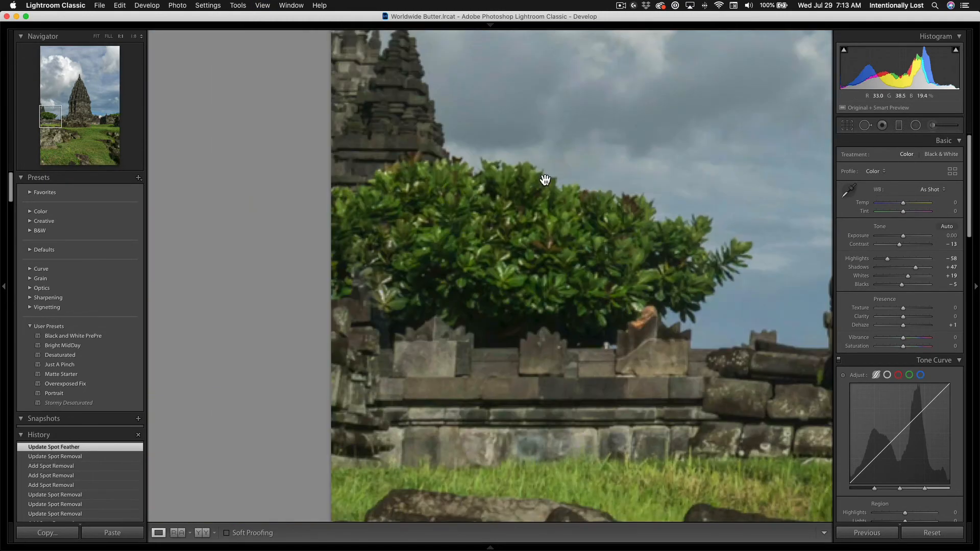
left_click(544, 181)
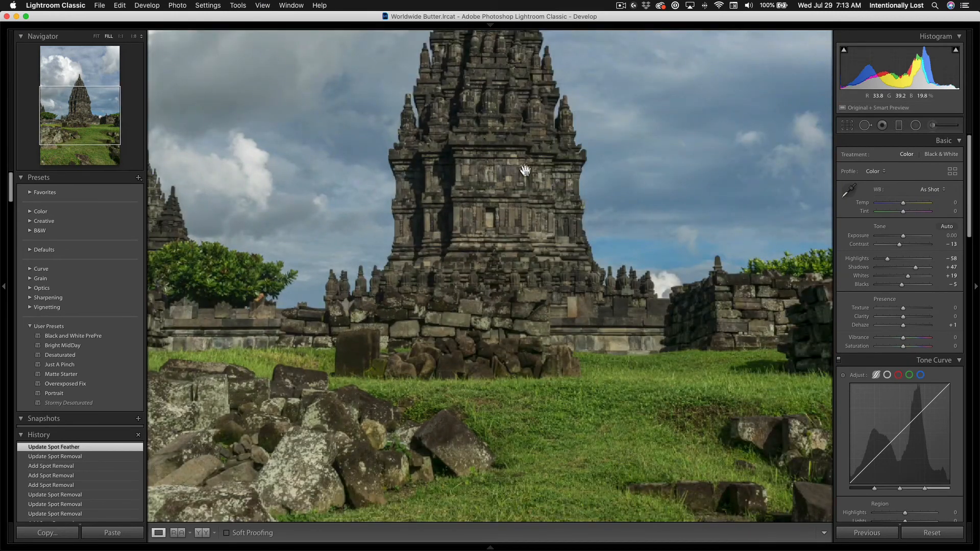
left_click_drag(525, 170, 546, 289)
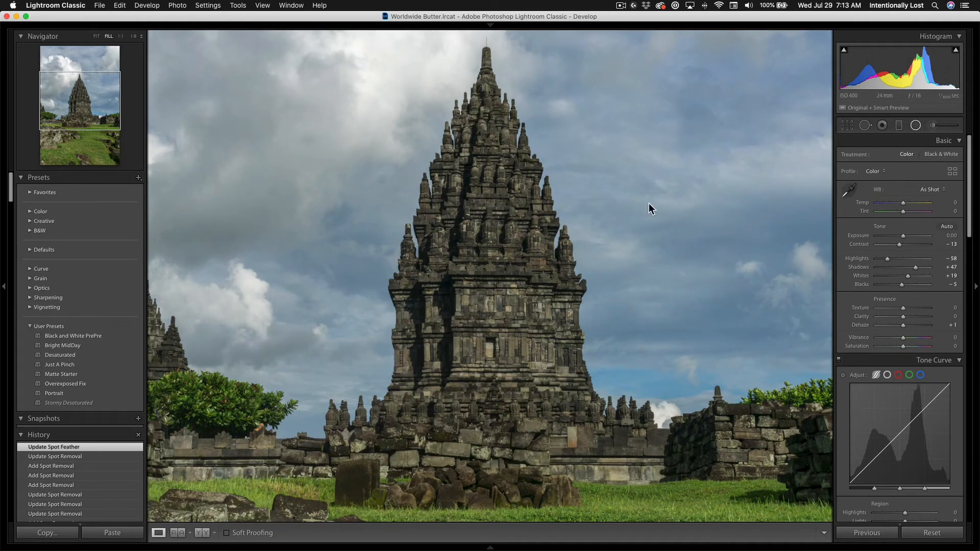
key("shift+m")
left_click_drag(449, 214, 691, 452)
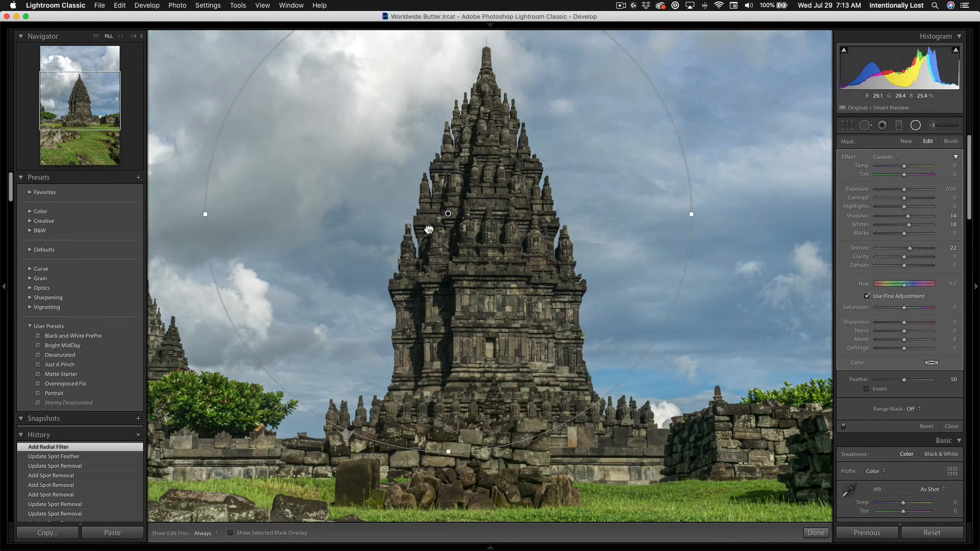
left_click_drag(429, 230, 471, 269)
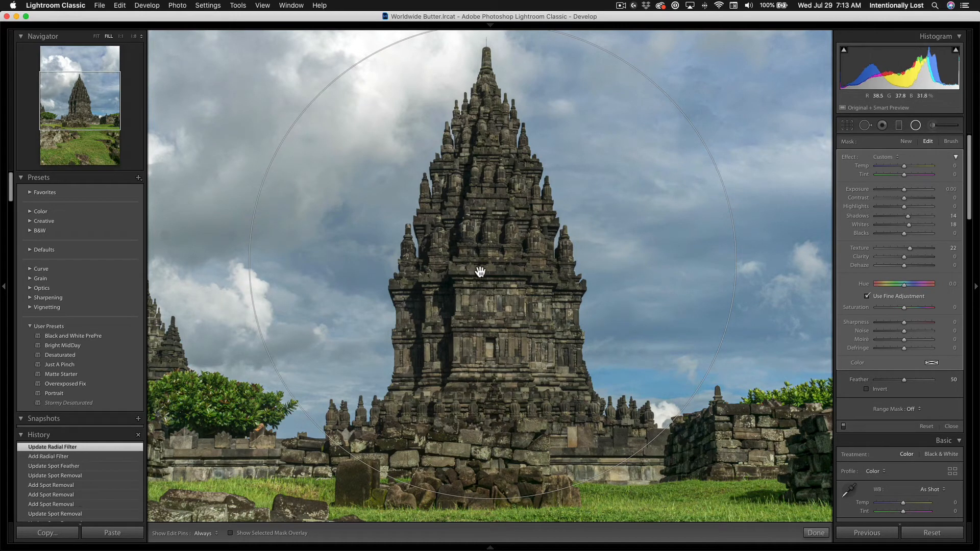
left_click(230, 533)
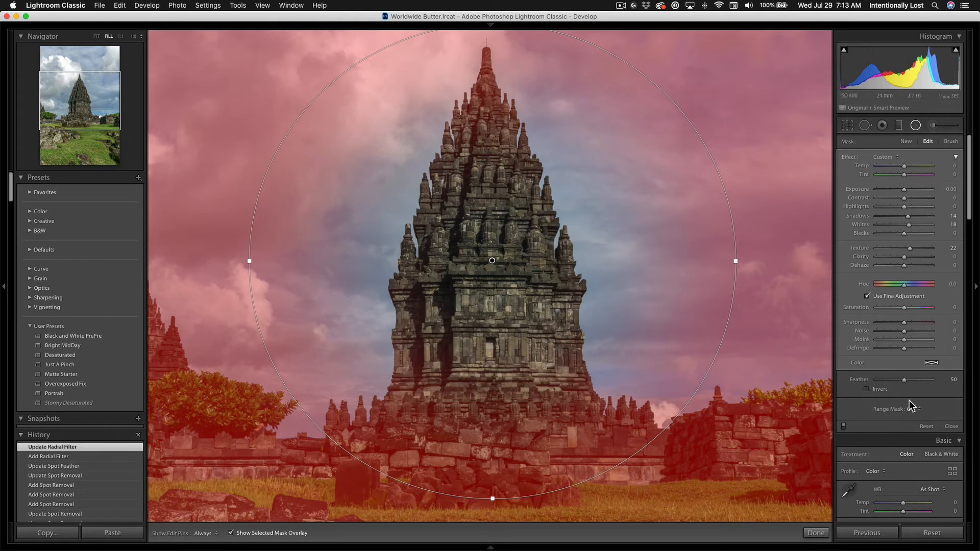
left_click(867, 389)
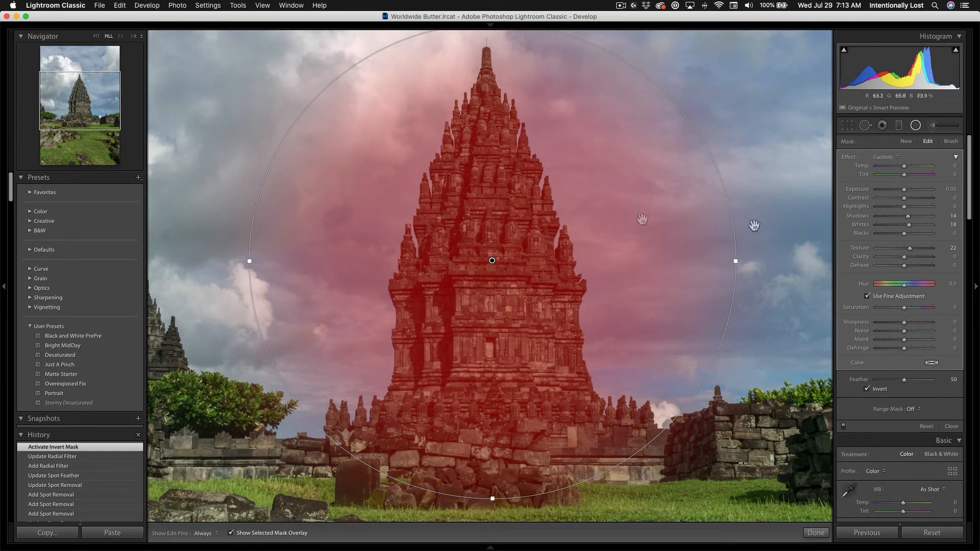
Step: Erase the sky around the temple from the radial mask using an Auto Mask eraser with Feather 34, and hide the mask overlay
left_click(948, 142)
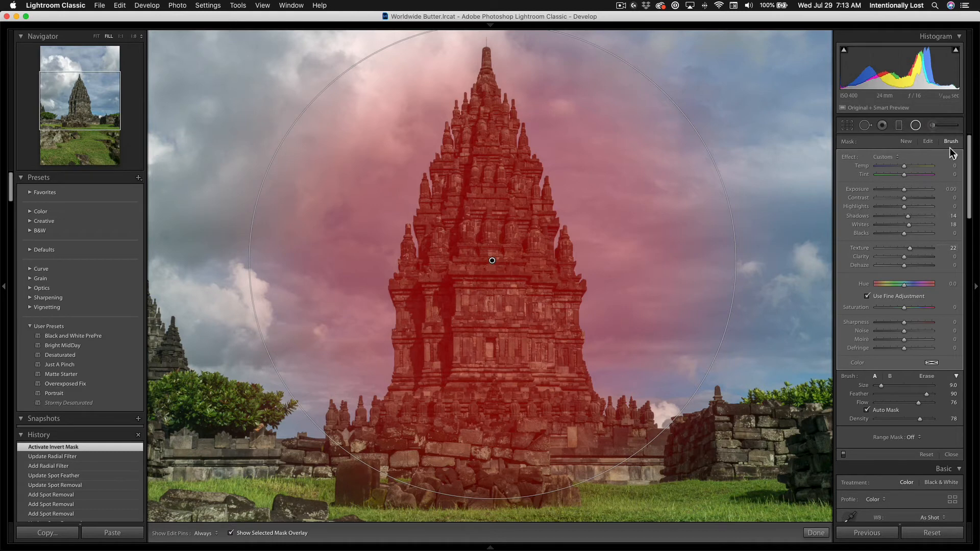
left_click(927, 376)
scroll(652, 220, "up", 5)
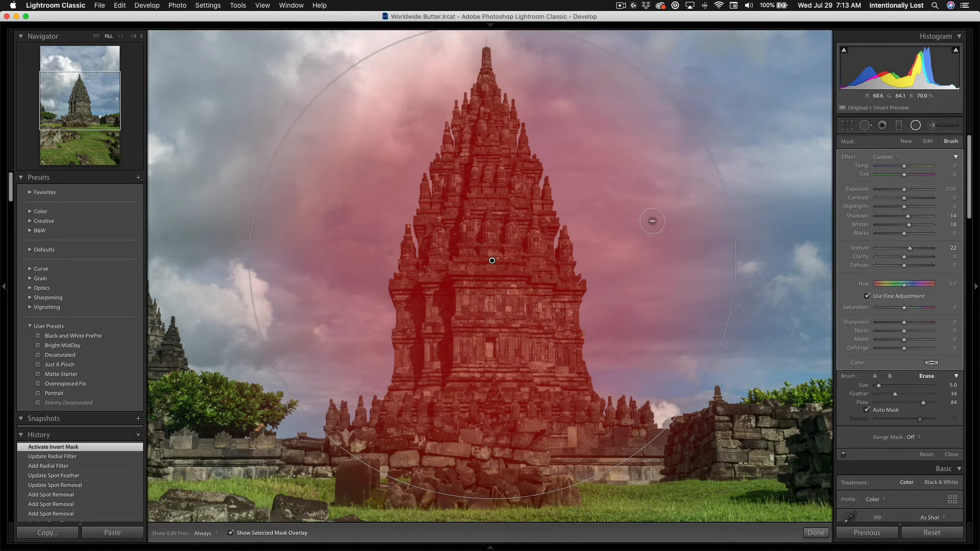
scroll(627, 209, "up", 4)
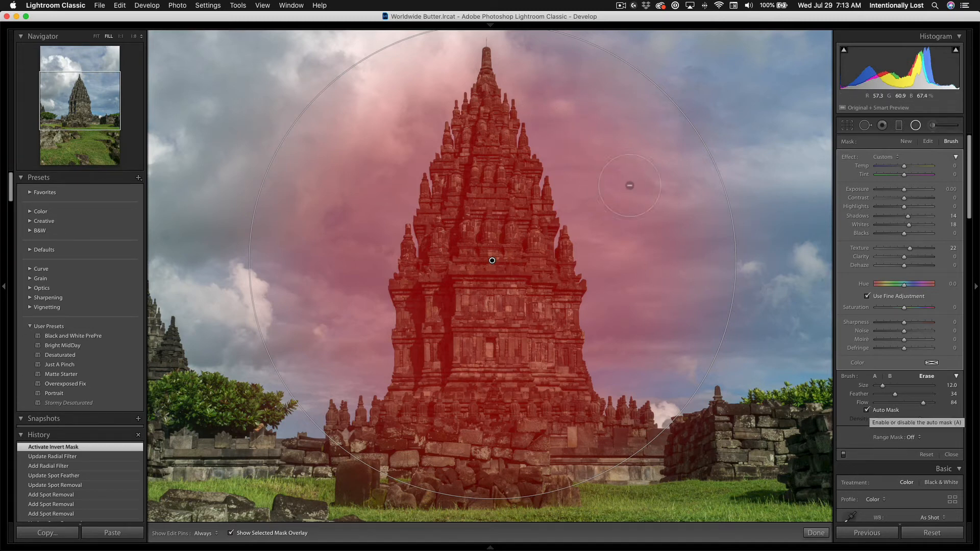
key("h")
mouse_move(504, 64)
left_mouse_down()
mouse_move(533, 98)
mouse_move(598, 253)
left_mouse_up()
mouse_move(603, 296)
left_mouse_down()
mouse_move(597, 321)
mouse_move(608, 391)
left_mouse_up()
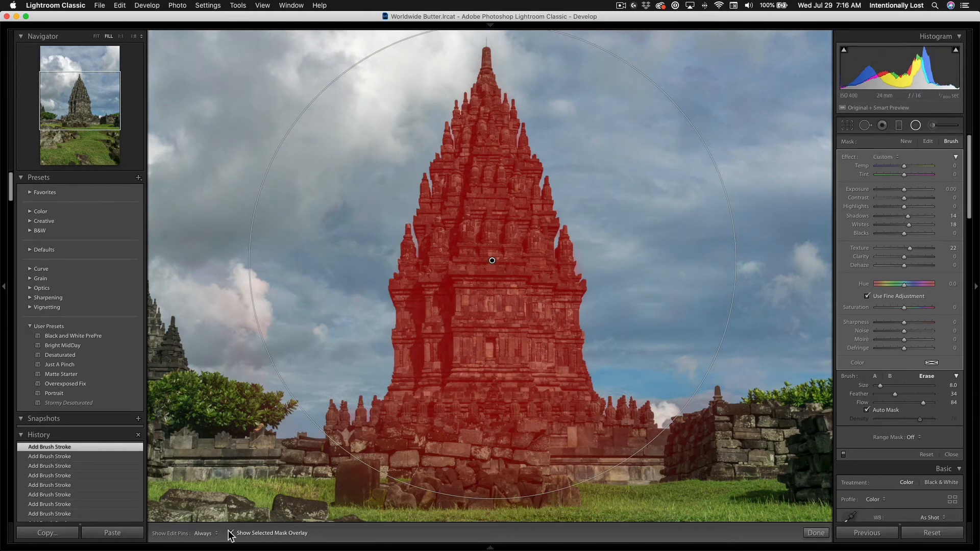
mouse_move(245, 548)
key("o")
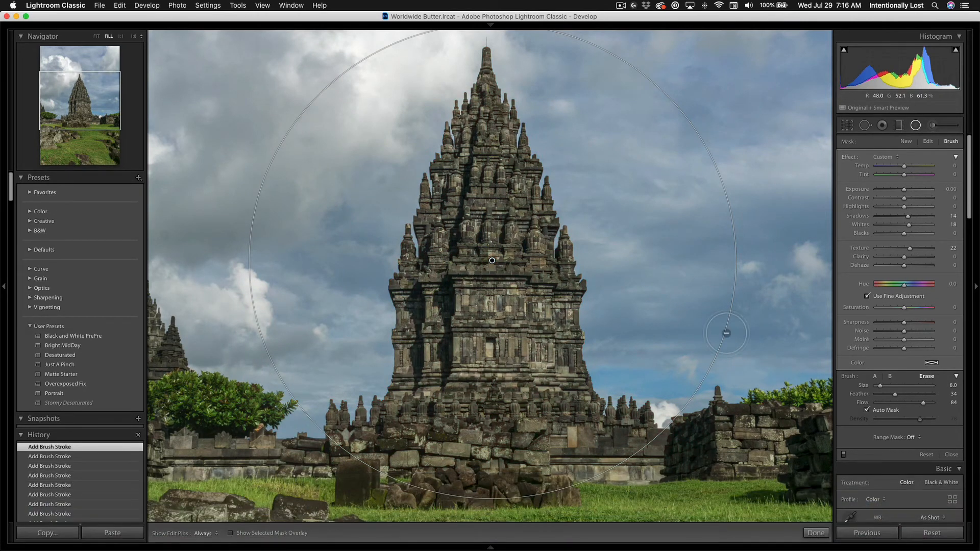
Step: Set the radial filter's Temp to 18, Highlights to 47, Shadows to 0, Whites to 35 and Texture to 37
left_click_drag(910, 248, 918, 248)
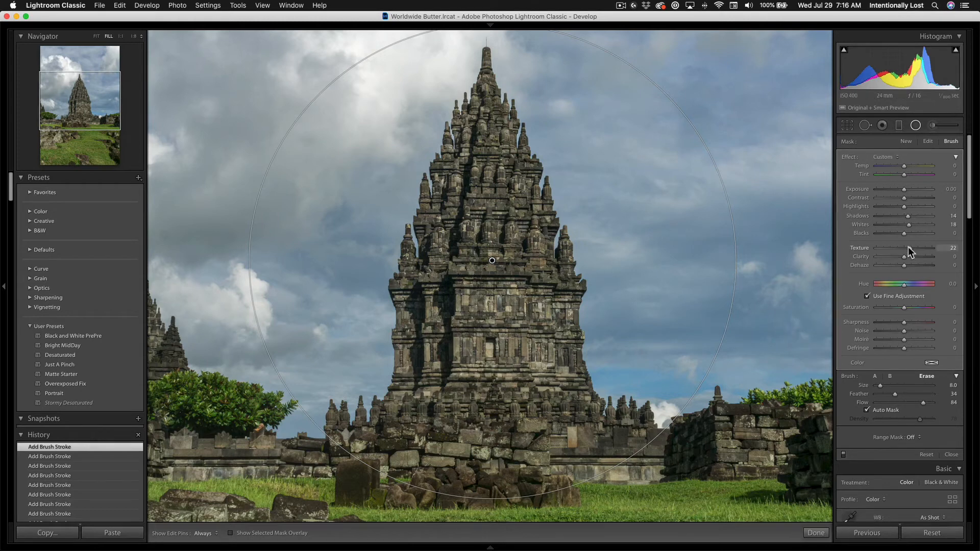
double_click(845, 155)
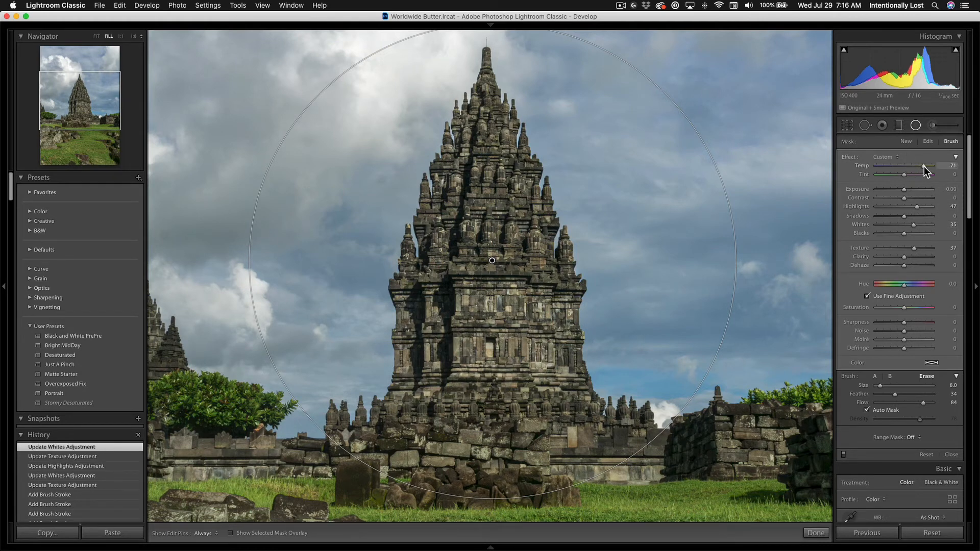
left_click_drag(924, 166, 954, 172)
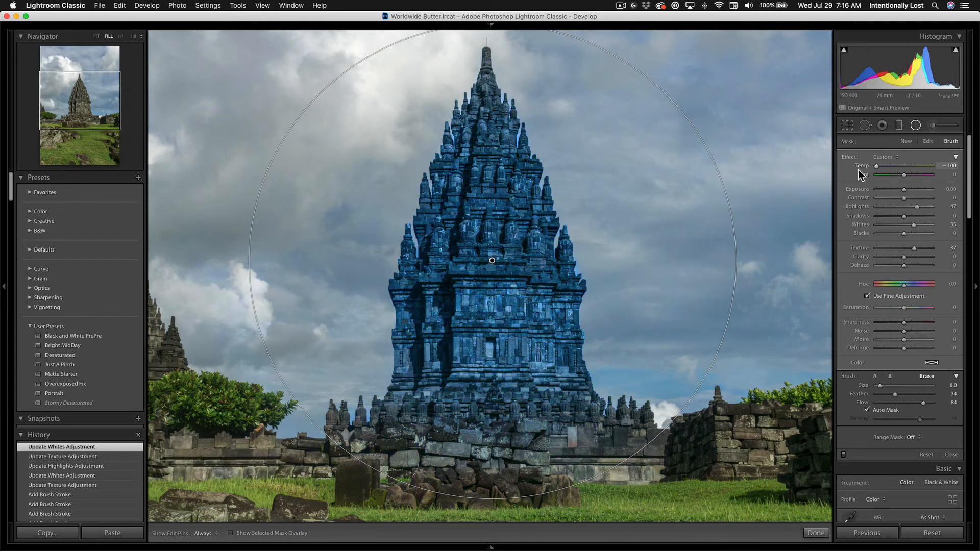
left_click_drag(858, 170, 909, 172)
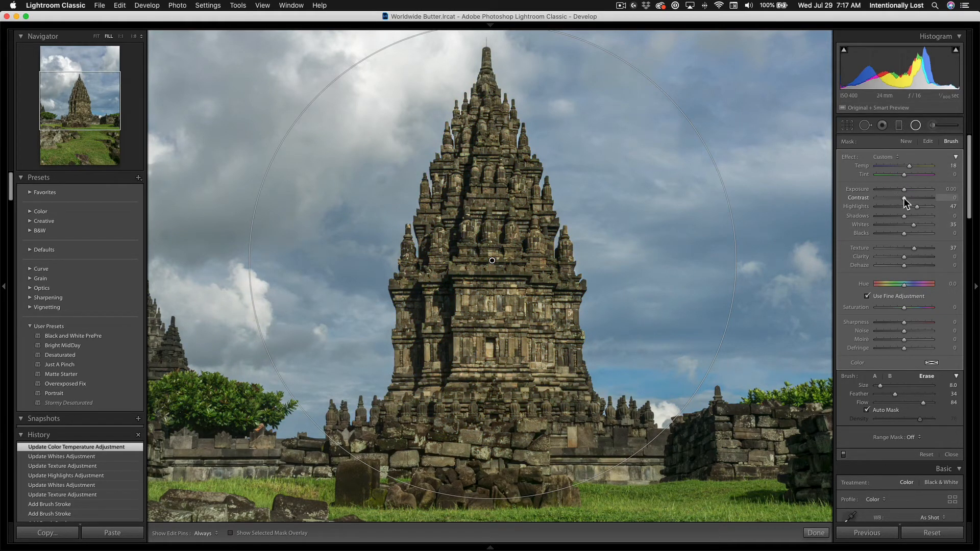
Step: Set the radial filter's Contrast to -11 and Clarity to 9, and finish it after comparing the whole photo before and after
left_click_drag(903, 198, 901, 199)
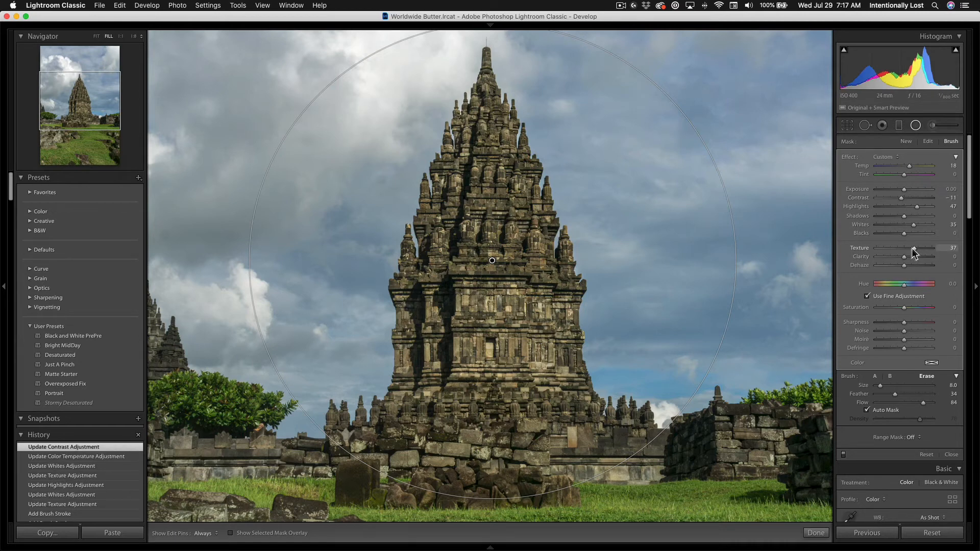
left_click_drag(907, 258, 908, 258)
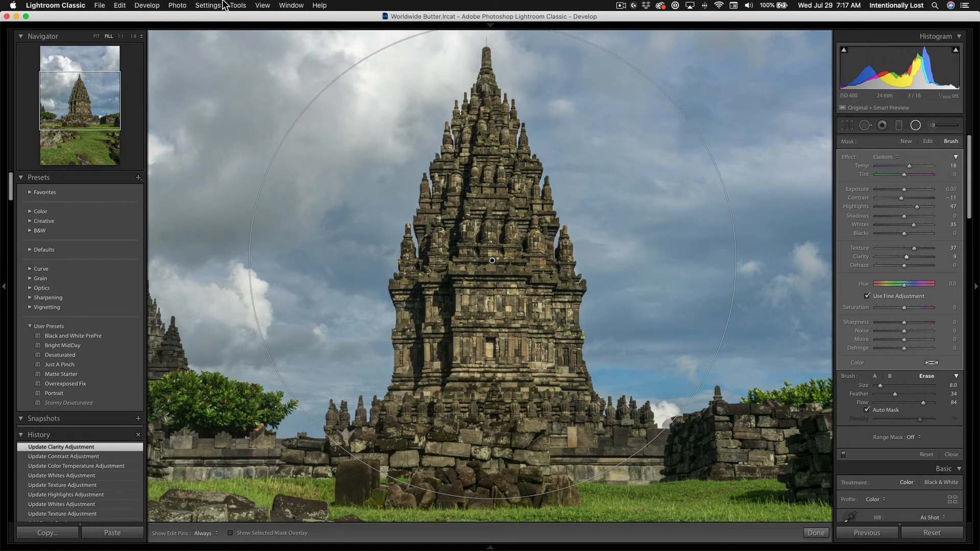
left_click(97, 37)
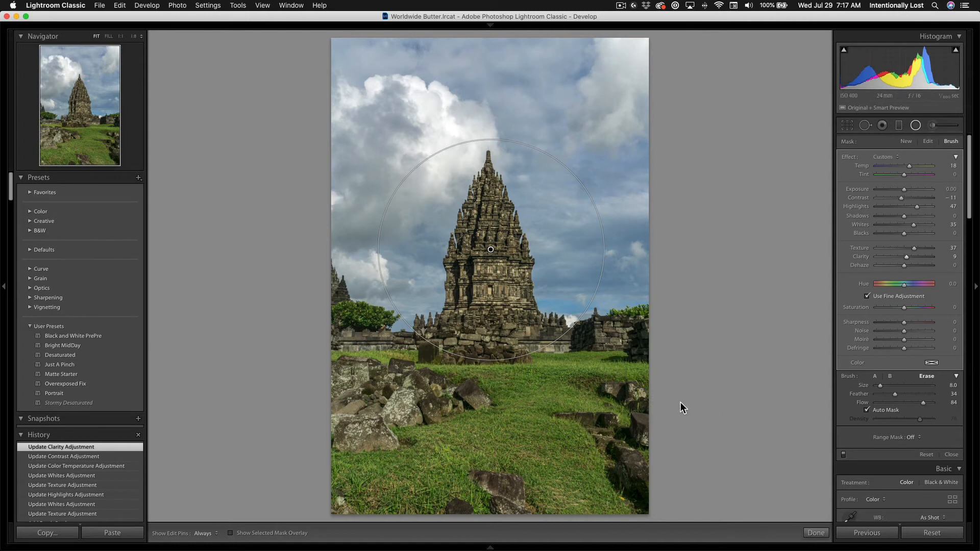
key("backslash")
key("backslash")
left_click(815, 533)
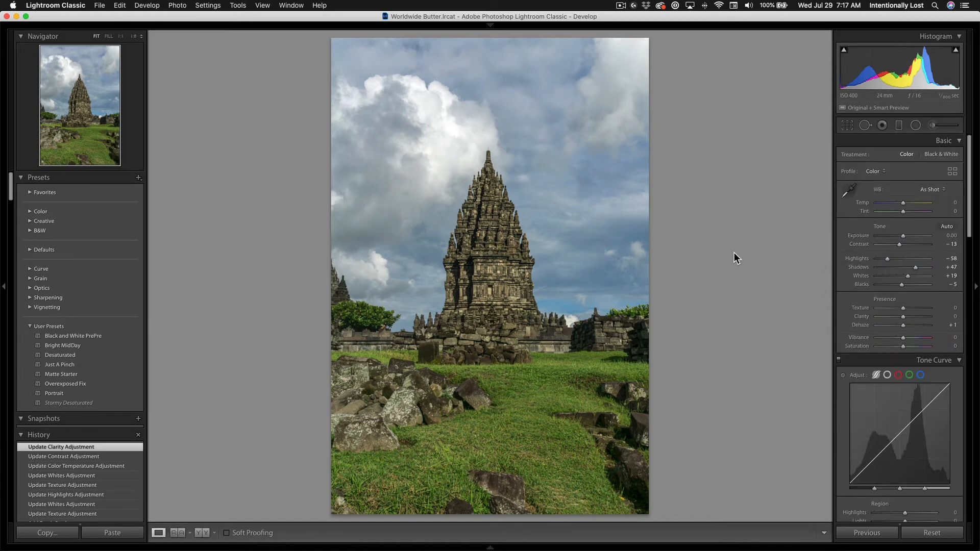
Step: Add a Highlight Priority post-crop vignette with Amount -21 and Midpoint 38
scroll(949, 307, "down", 15)
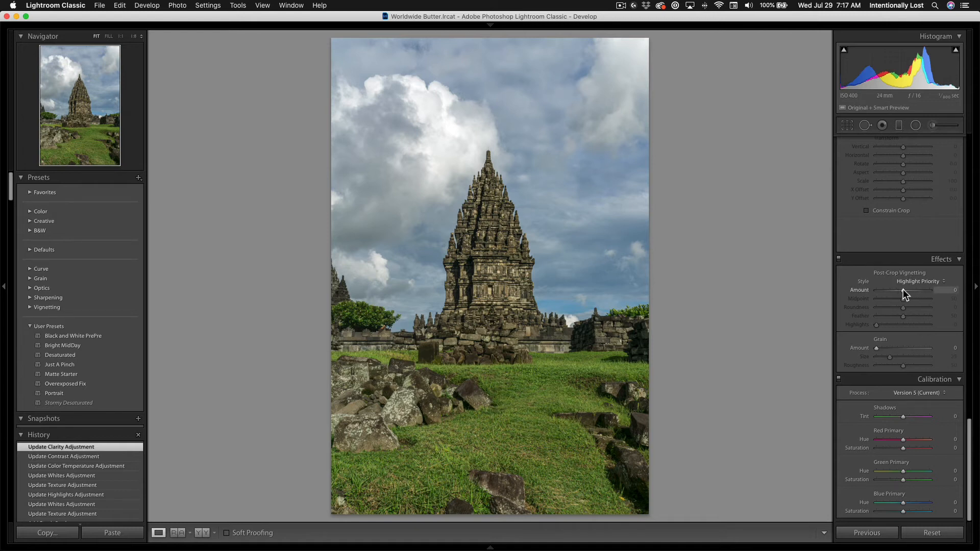
left_click_drag(903, 289, 896, 290)
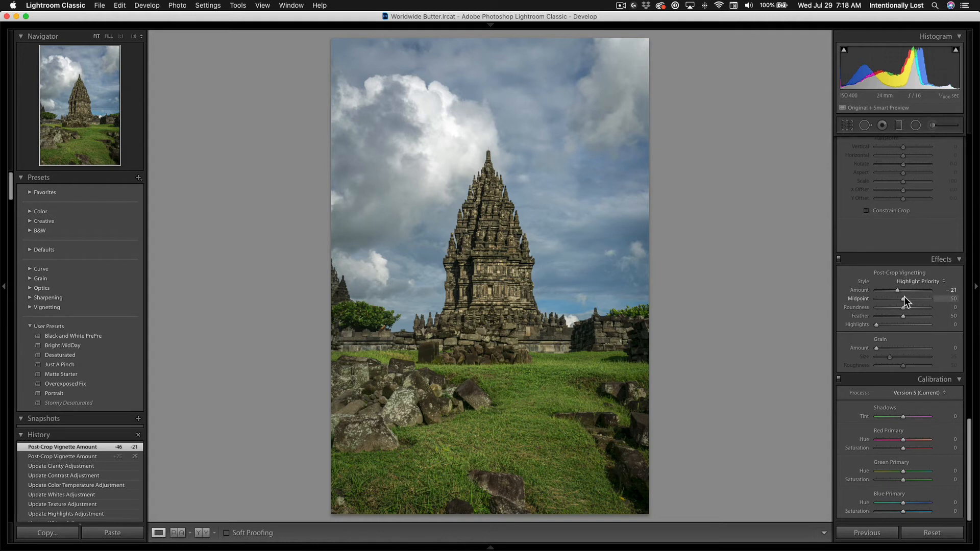
left_click_drag(897, 298, 896, 298)
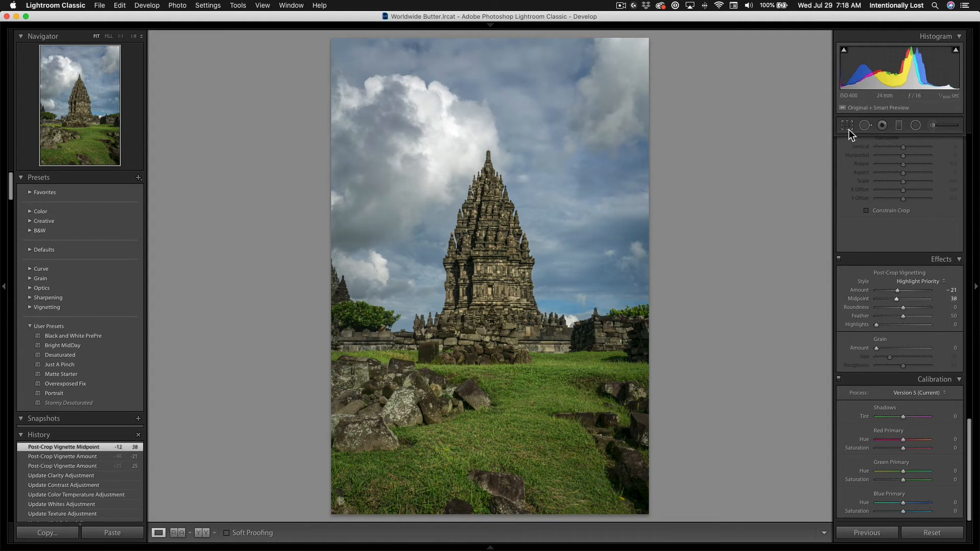
Step: Crop the photo tighter around the temple, cutting off the foreground rocks at its lower edge, and apply the crop
key("r")
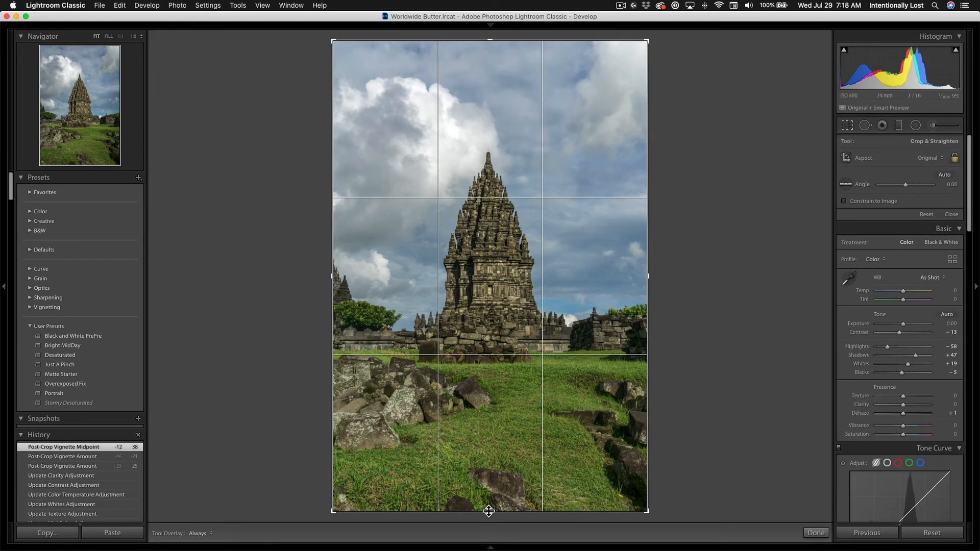
left_click_drag(488, 514, 489, 490)
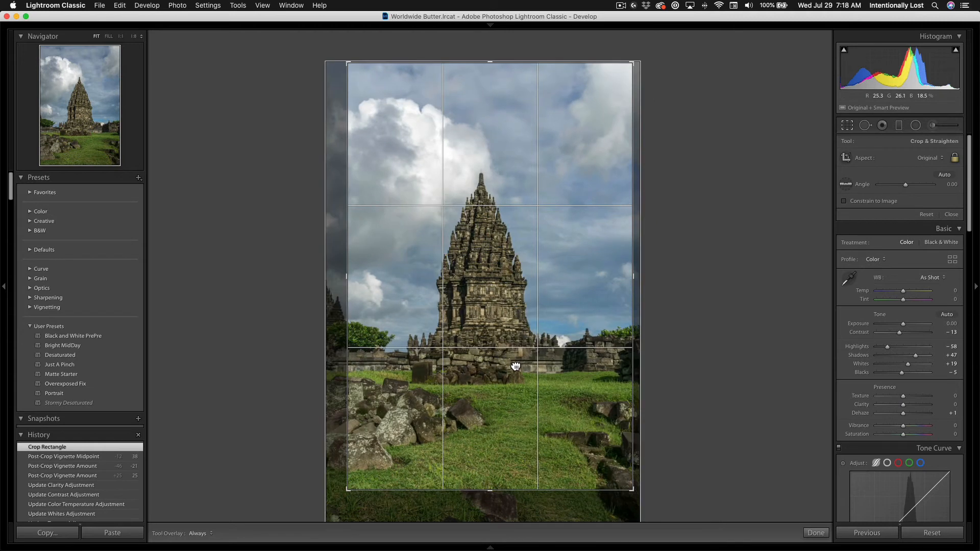
left_click_drag(516, 366, 515, 365)
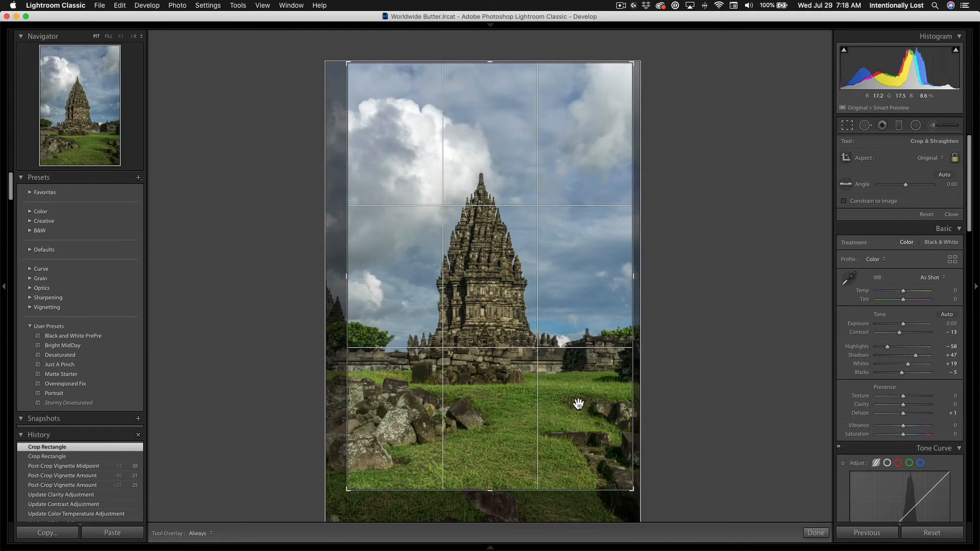
left_click(955, 159)
left_click_drag(537, 396, 534, 396)
key("Return")
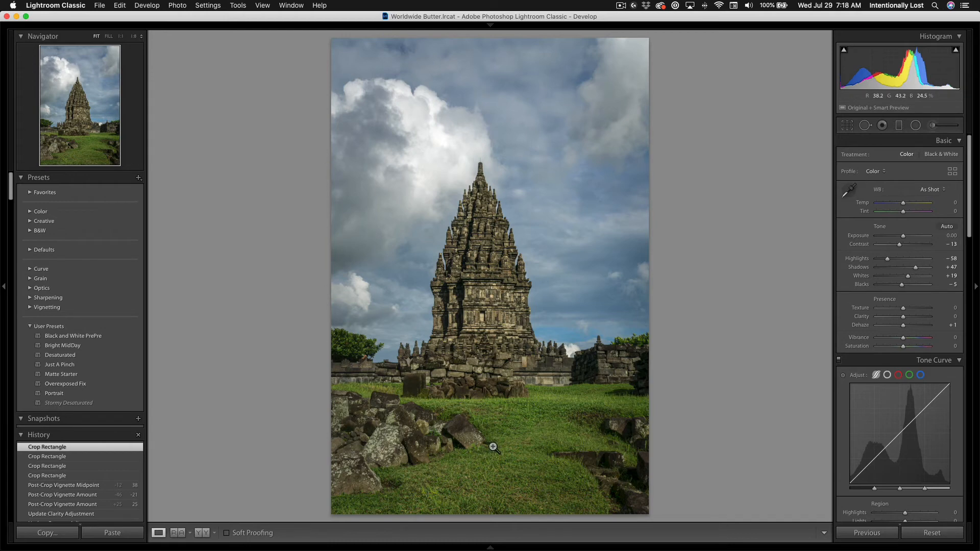
Step: Set the vignette's Midpoint to 42, Roundness to -45 and Feather to 67, and compare the photo with its unedited version
scroll(927, 465, "down", 8)
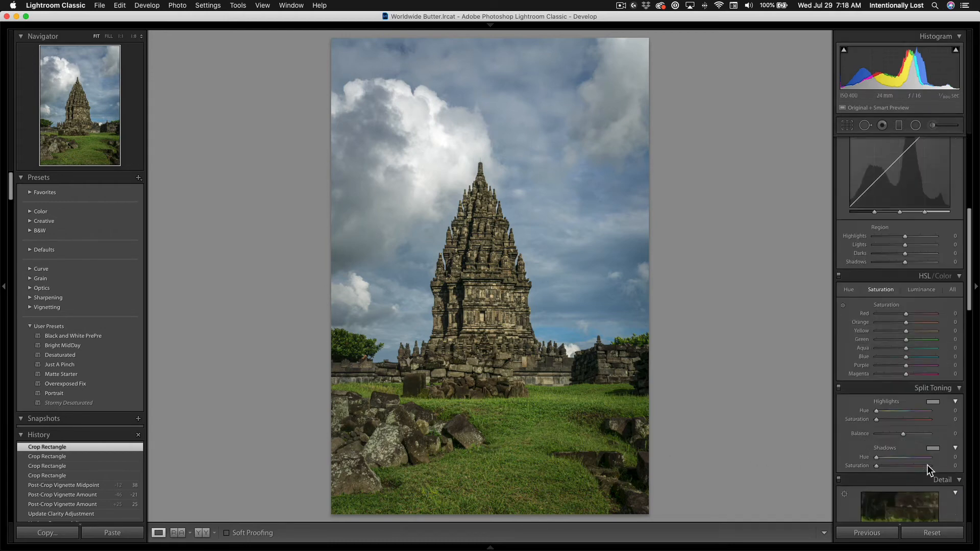
scroll(927, 465, "down", 10)
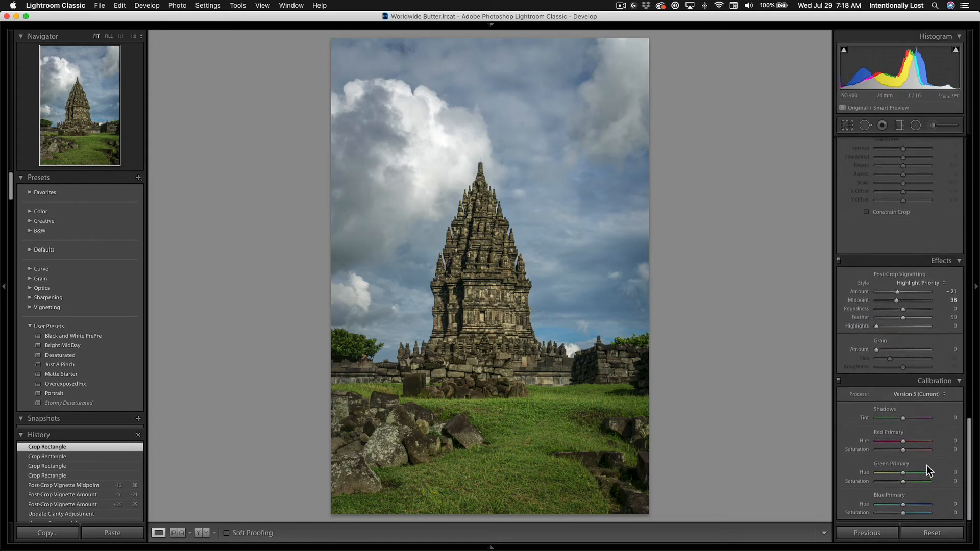
scroll(926, 465, "up", 1)
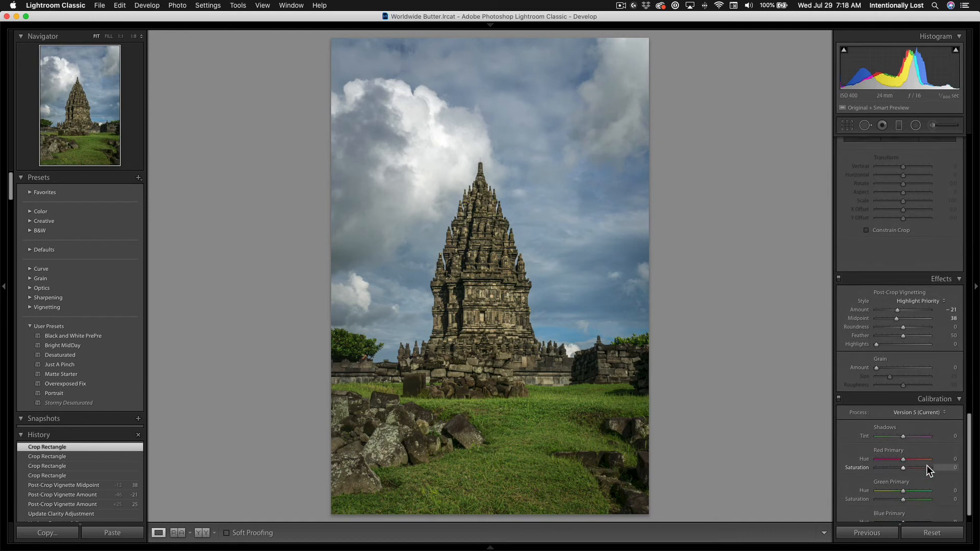
left_click_drag(896, 317, 911, 336)
left_click(902, 326)
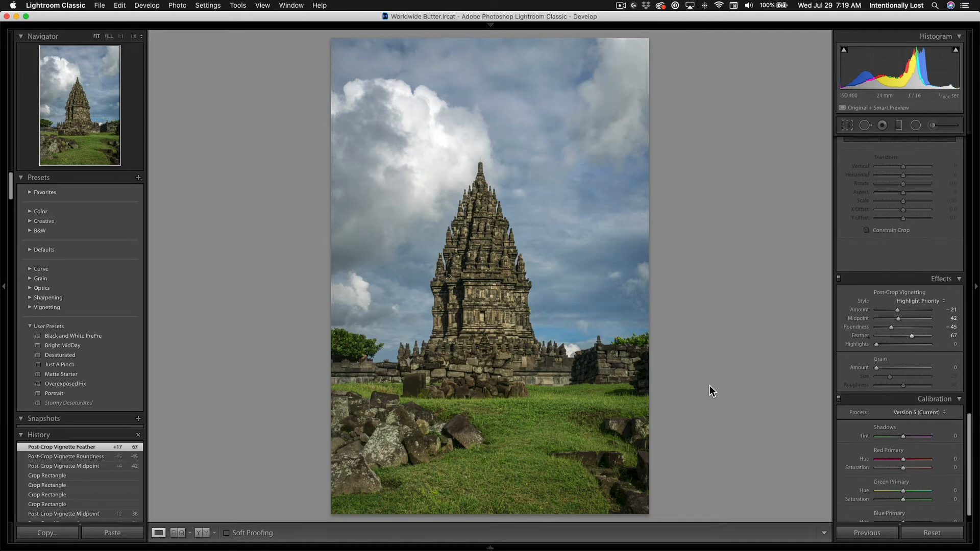
key("backslash")
key("backslash")
key("backslash")
key("backslash")
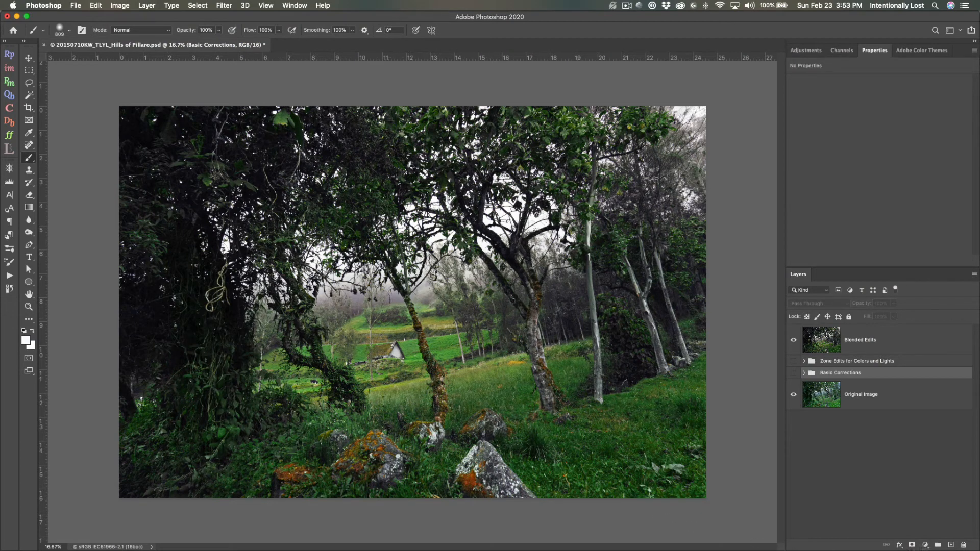
Step: In Photoshop, hide the Blended Edits layer, expand the Basic Corrections group and toggle its visibility, leaving it shown
left_click(794, 340)
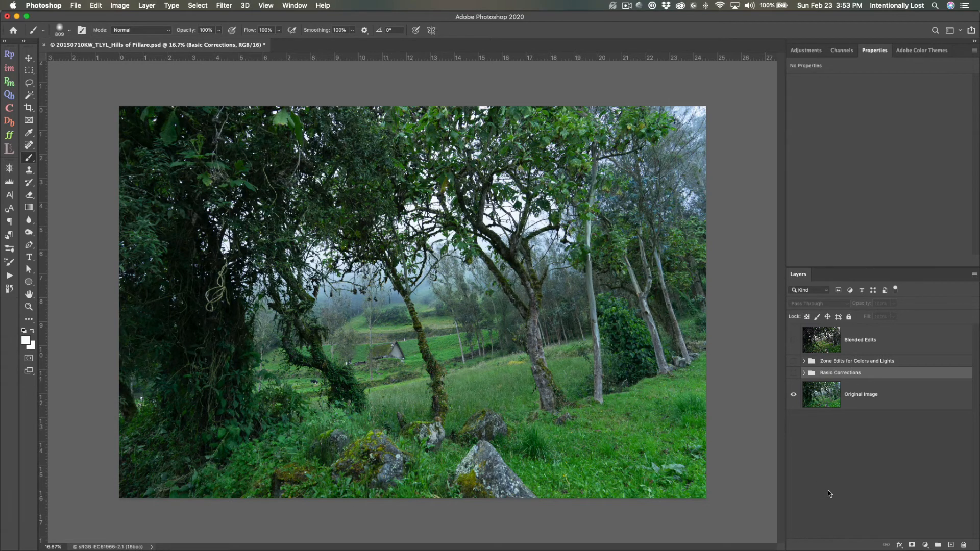
left_click(804, 373)
left_click(795, 374)
left_click(795, 374)
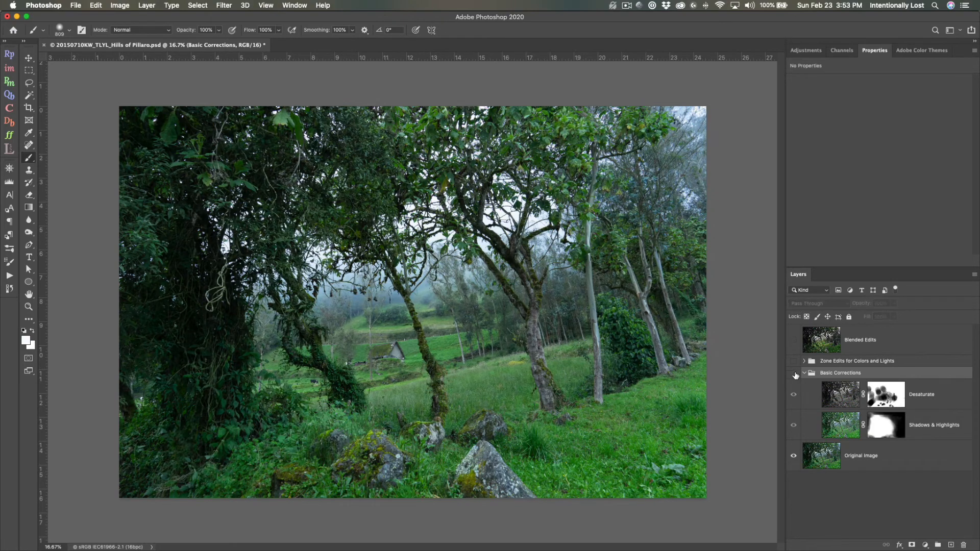
left_click(795, 374)
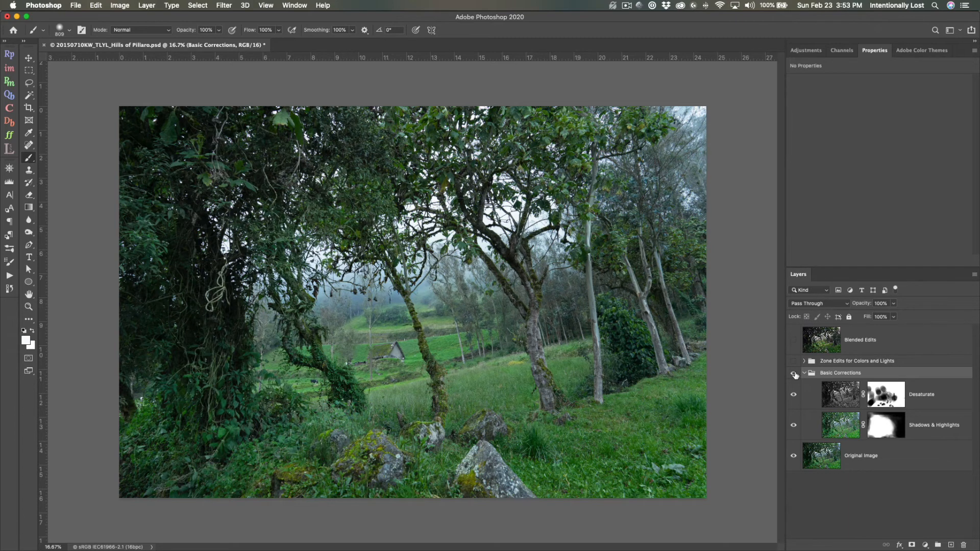
Step: Toggle the Basic Corrections group off and on, and disable and re-enable the Shadows & Highlights layer mask to compare its effect
left_click(794, 373)
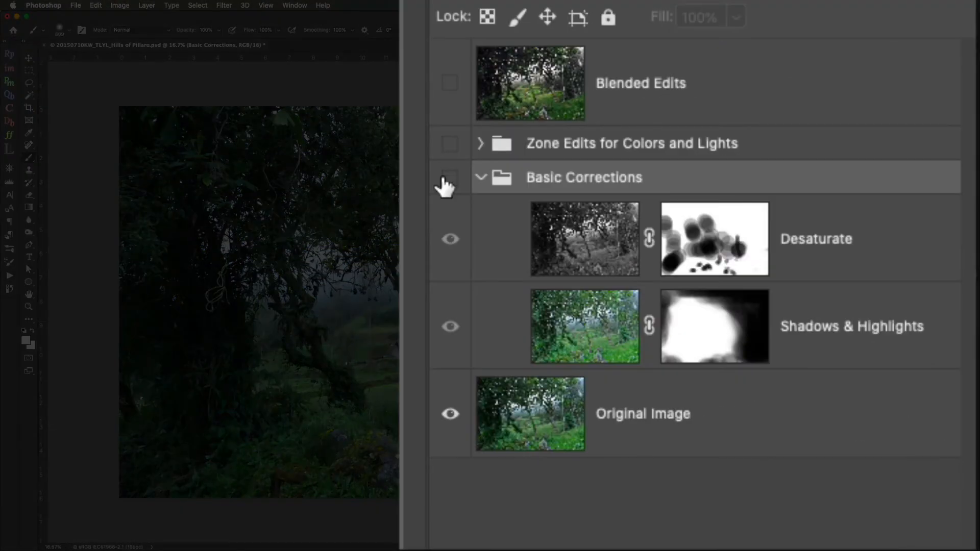
left_click(449, 179)
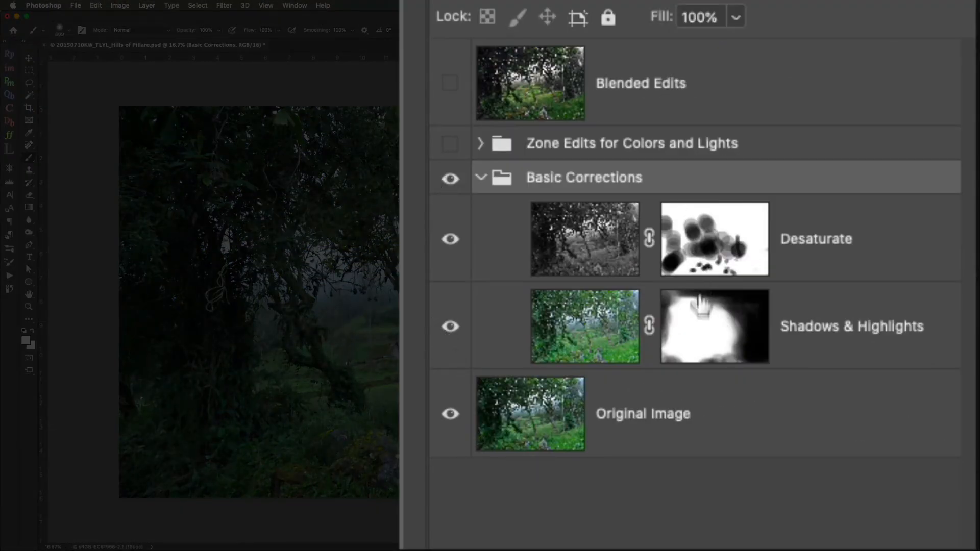
left_click(699, 342)
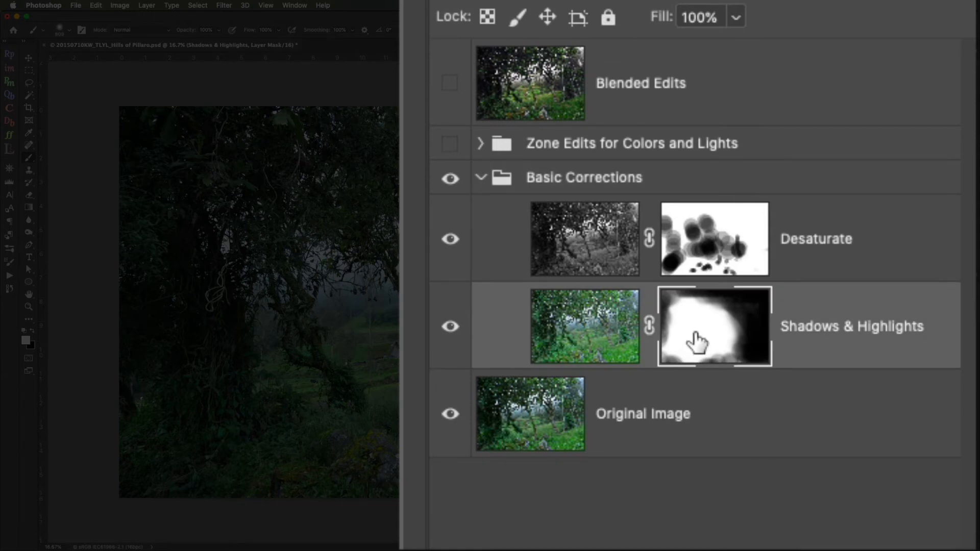
left_click(699, 342, "shift")
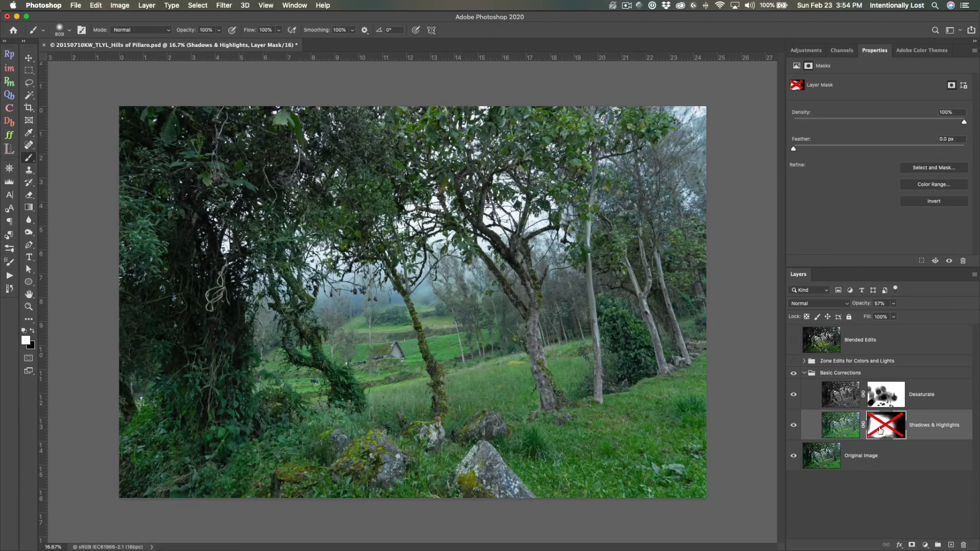
left_click(881, 430, "shift")
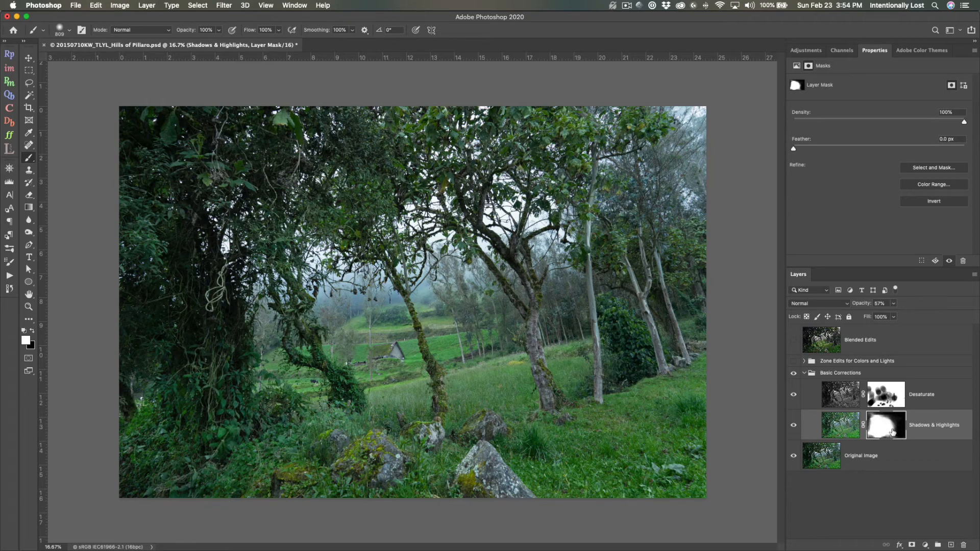
left_click(877, 434, "shift")
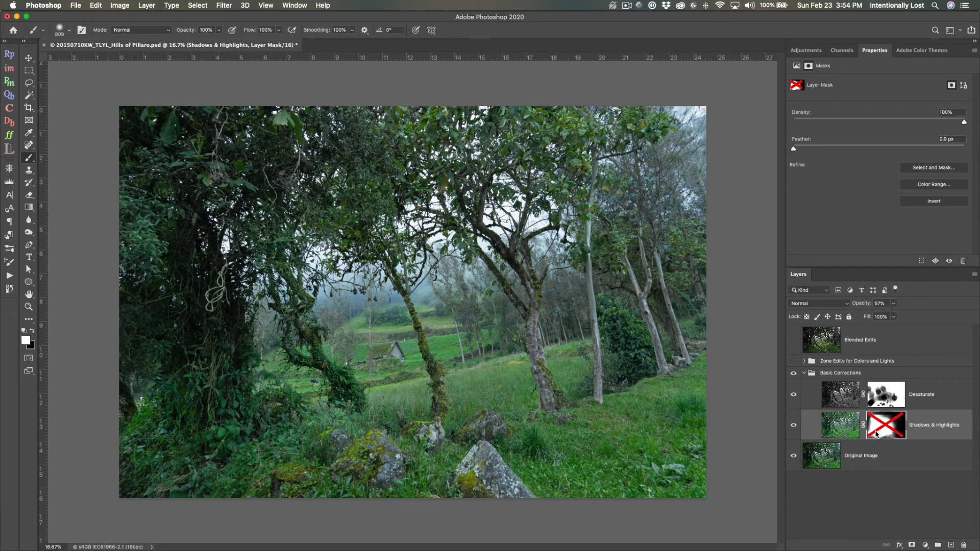
left_click(877, 435, "shift")
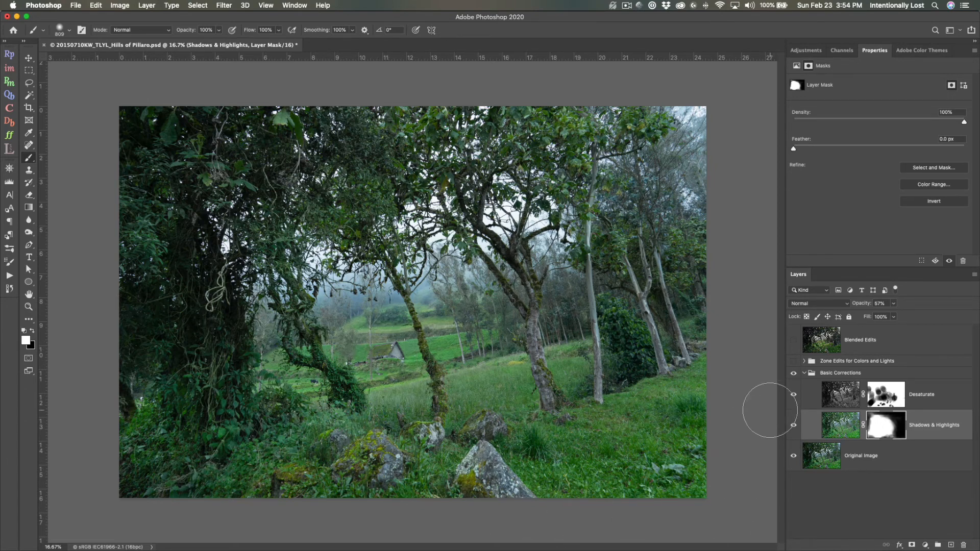
Step: Collapse the Basic Corrections group, hide the zone edits above Midtones DB, and toggle Midtones DB repeatedly to examine its effect, leaving it shown
left_click(803, 373)
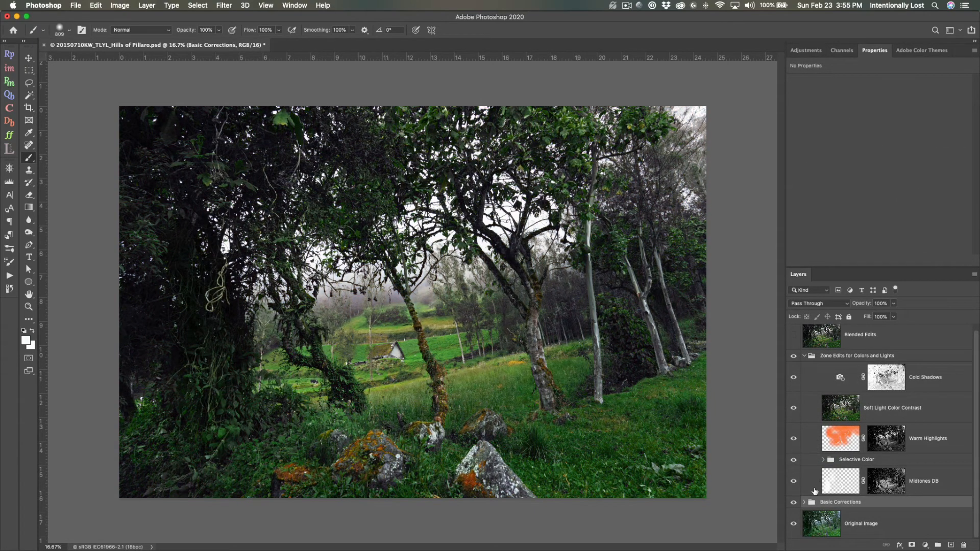
left_click_drag(795, 379, 795, 472)
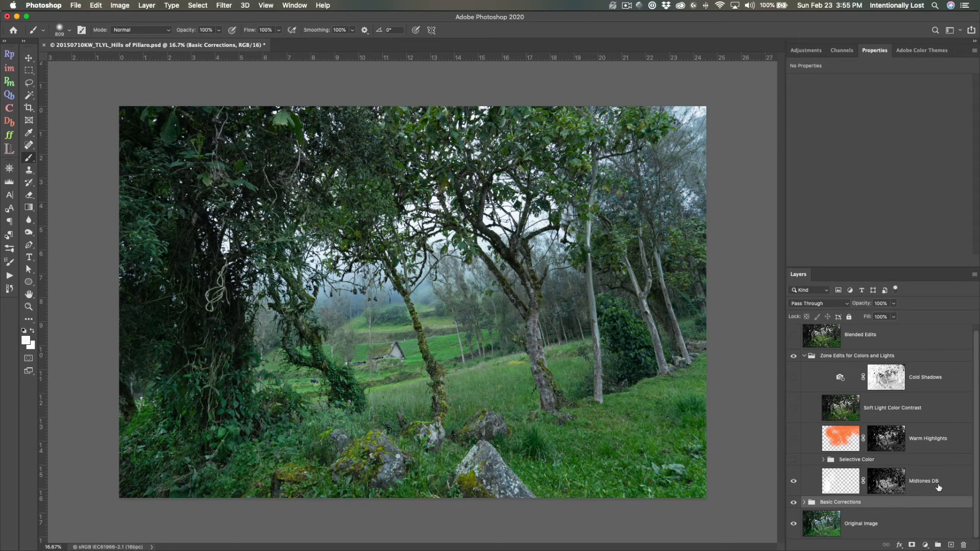
left_click(795, 481)
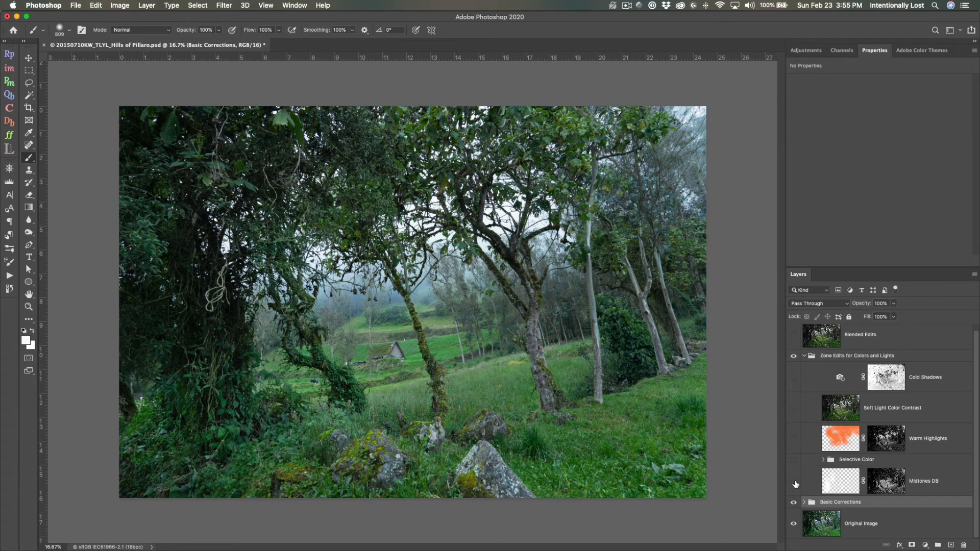
left_click(795, 481)
left_click(795, 482)
left_click(795, 481)
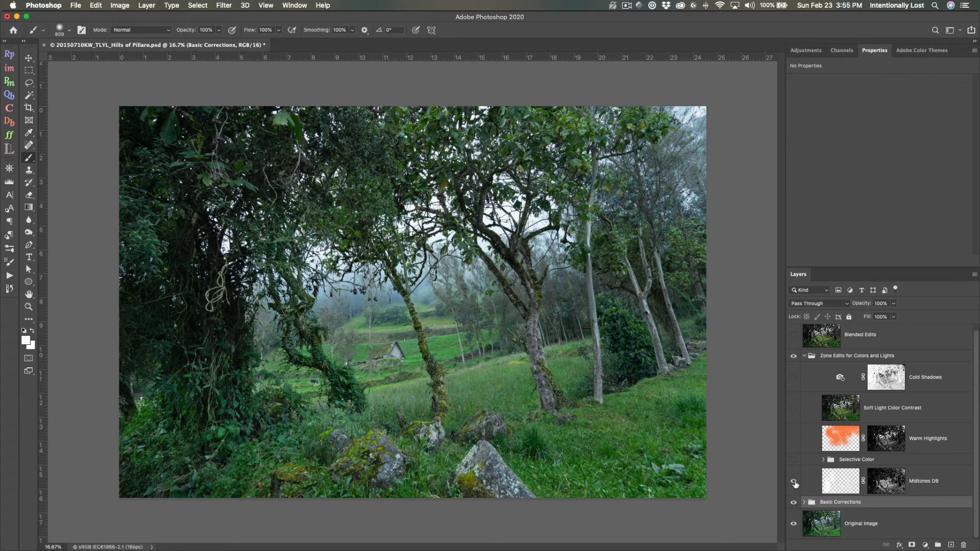
left_click(794, 481)
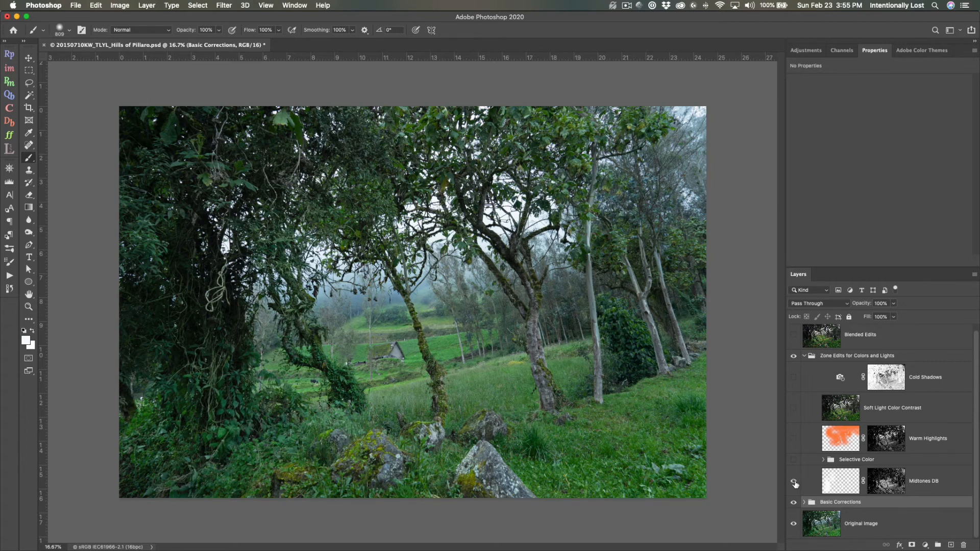
left_click(794, 481)
left_click(794, 482)
Step: Show the Selective Color group and toggle its Red & Yellow and Green layers, plus the Warm Highlights layer, to compare their effects
left_click(794, 460)
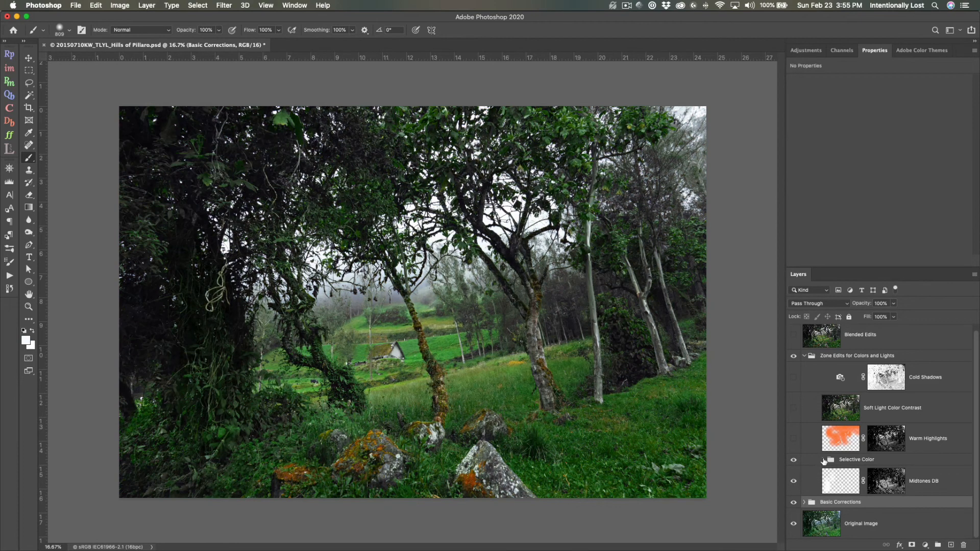
left_click(823, 460)
scroll(843, 462, "down", 4)
scroll(842, 462, "down", 1)
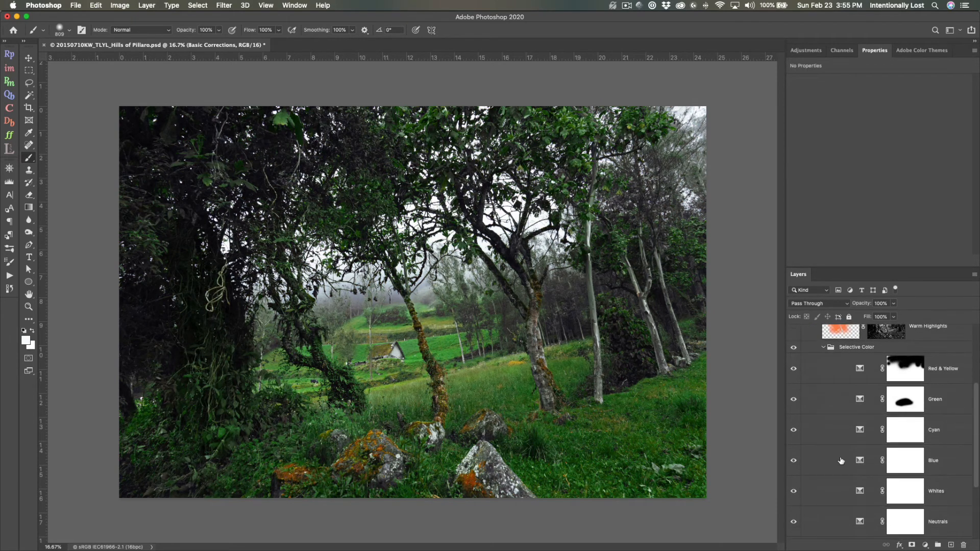
left_click(794, 369)
left_click(794, 370)
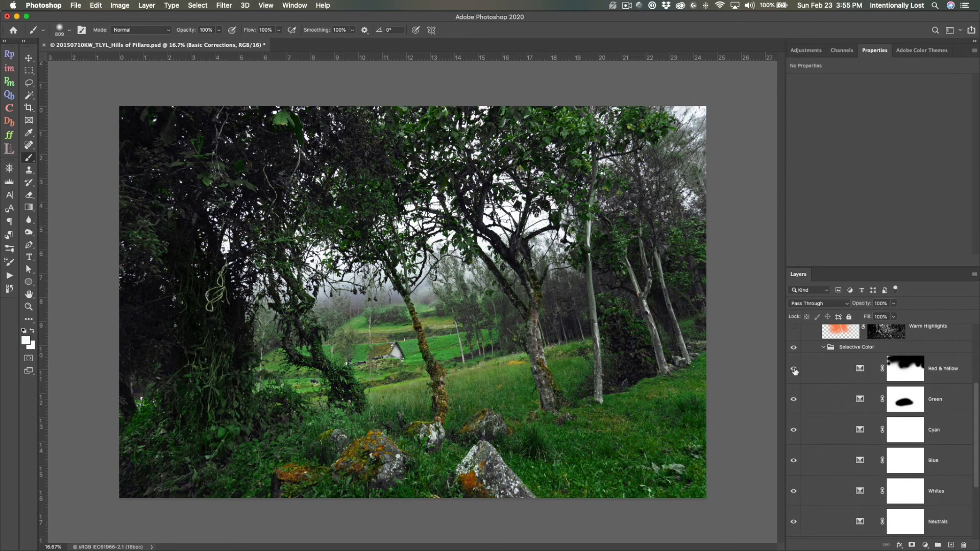
left_click(793, 400)
left_click(793, 399)
scroll(814, 433, "down", 2)
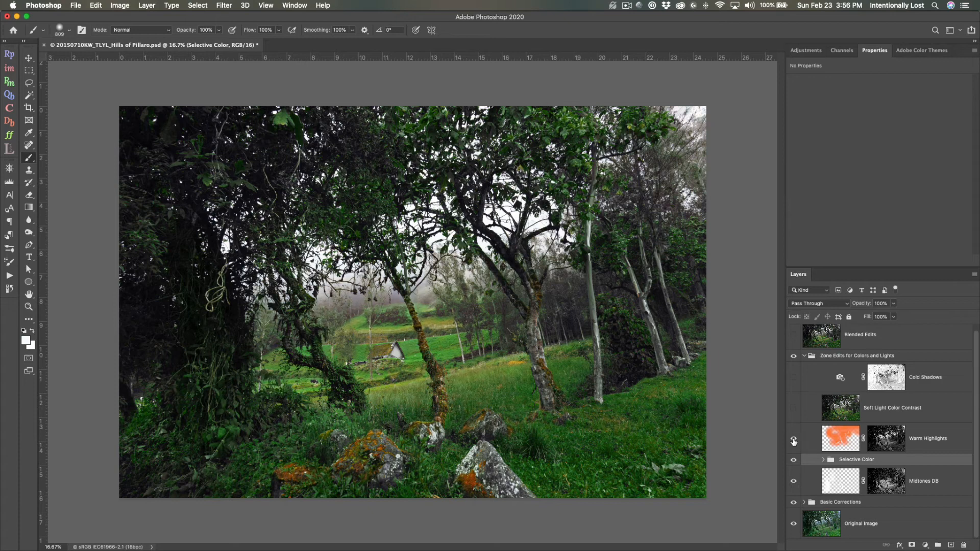
left_click(793, 440)
left_click(794, 440)
Step: Collapse the Zone Edits for Colors and Lights group, hide it and the Basic Corrections group, and show the Blended Edits layer
left_click(805, 356)
left_click(794, 361)
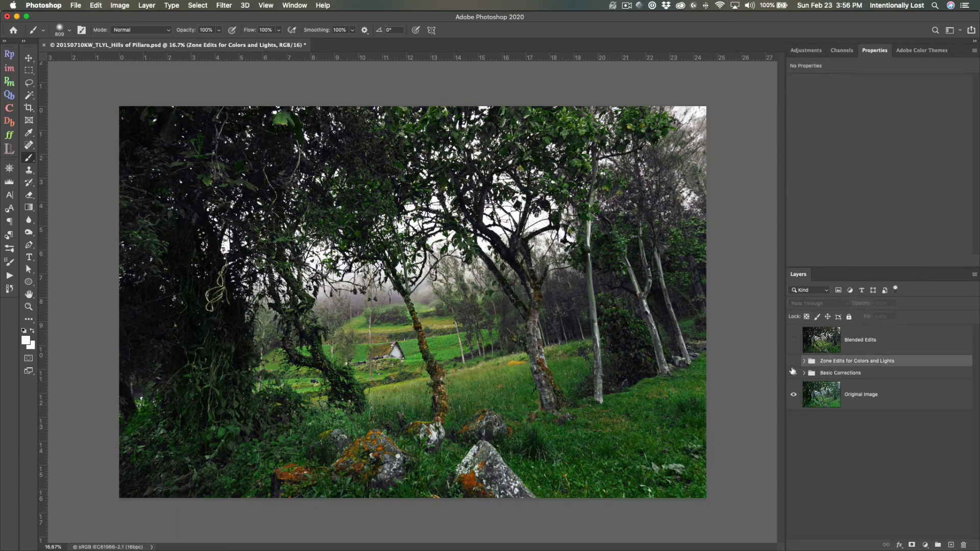
left_click(793, 374)
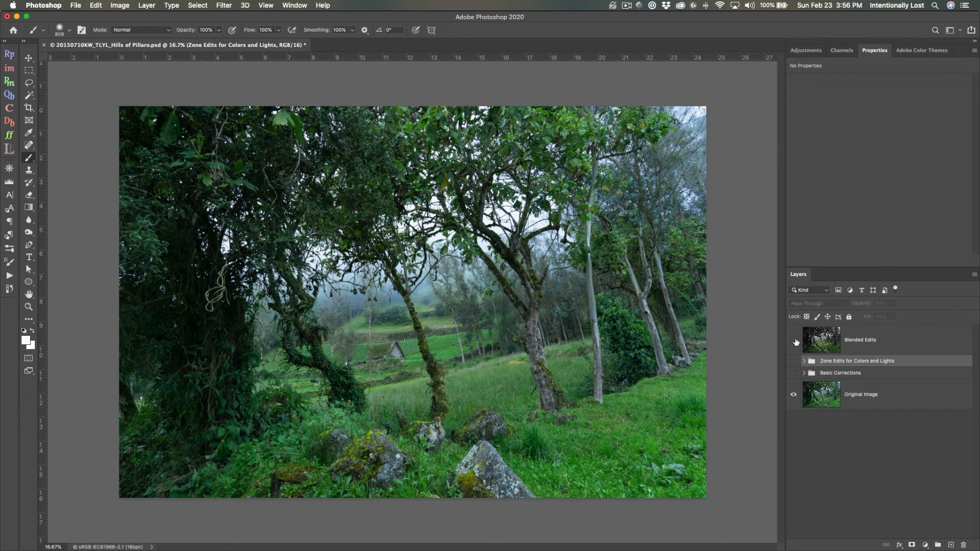
left_click(795, 341)
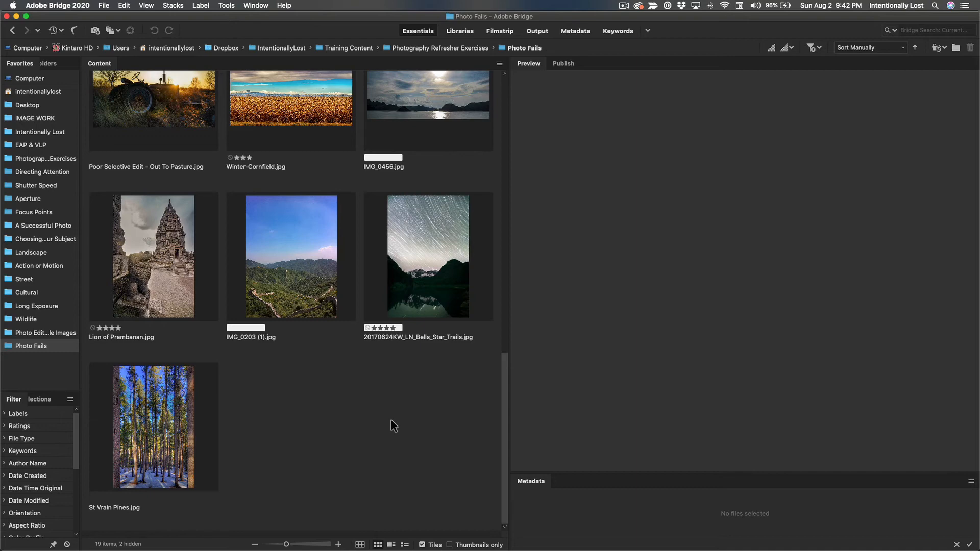
Step: In Adobe Bridge, view IMG_0456.jpg from the Photo Fails folder in full-screen preview
left_click(399, 106)
key("space")
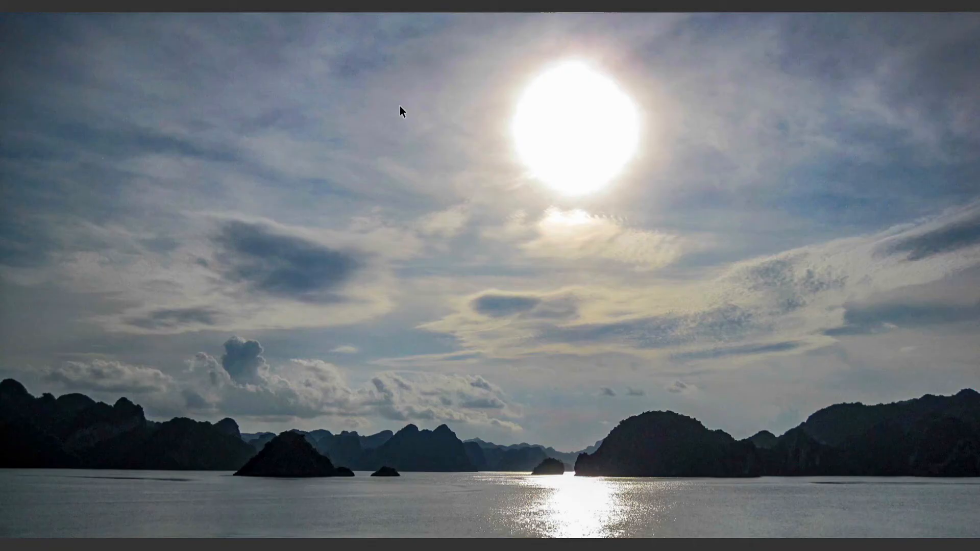
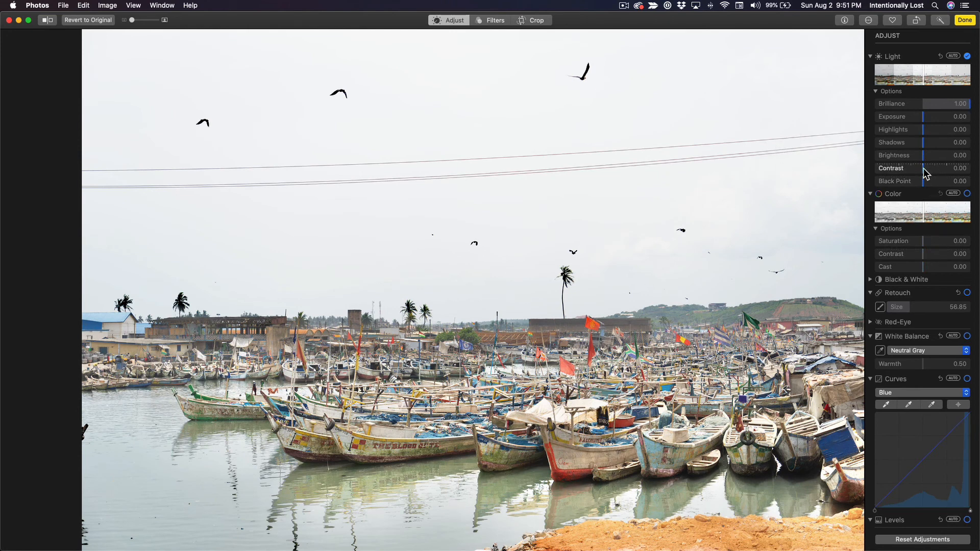
Step: In Photos, set the fishing boats photo's Brightness to -0.22, Contrast to -0.13 and Black Point to 0.10
left_click_drag(925, 171, 923, 149)
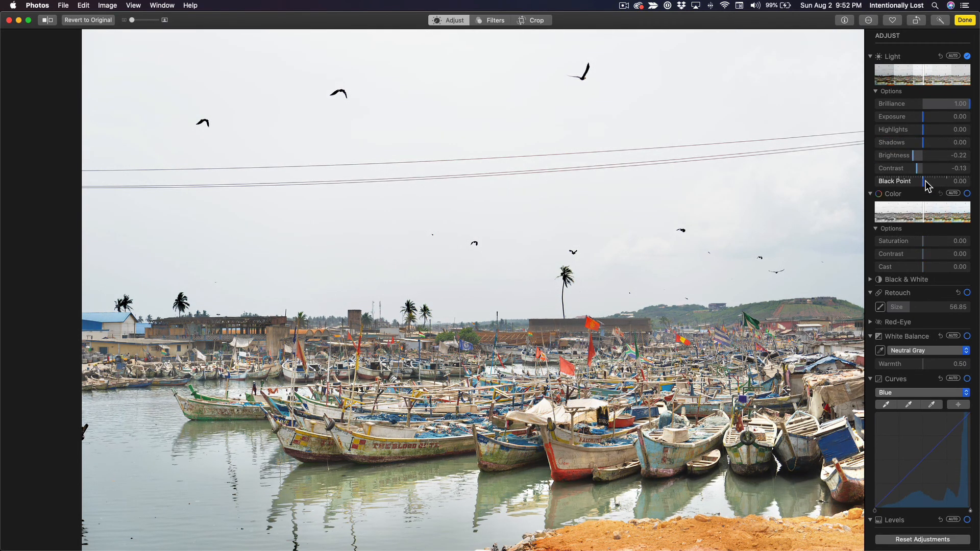
mouse_move(927, 183)
left_mouse_down()
mouse_move(908, 189)
mouse_move(930, 190)
left_mouse_up()
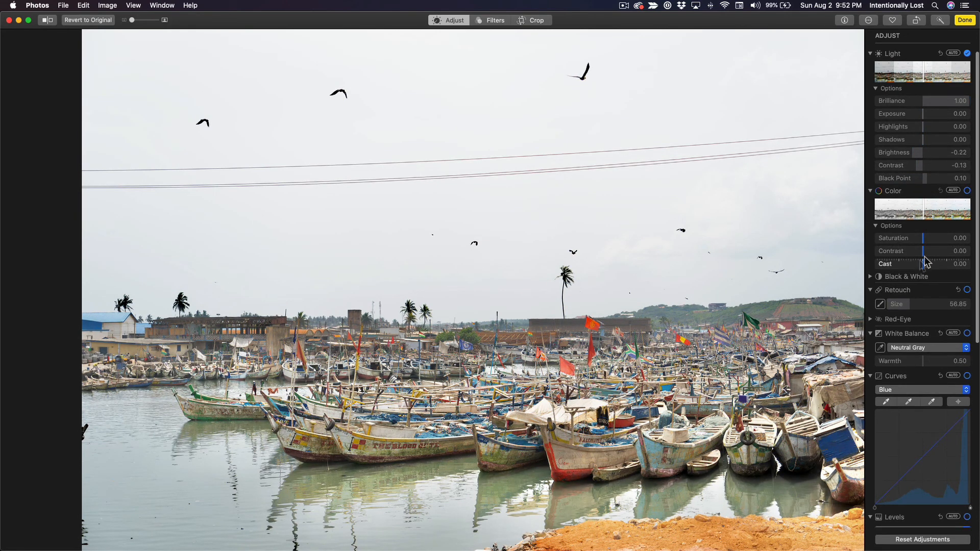
Step: Add shadow, midtone and highlight points to the Blue curve and pull the highlight point down for a strong yellow cast
scroll(925, 258, "down", 1)
scroll(926, 258, "down", 5)
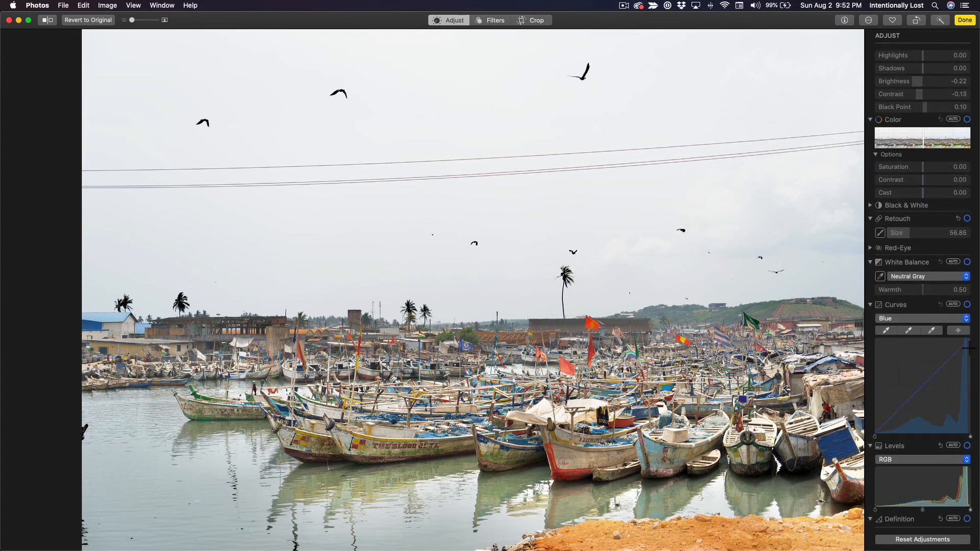
mouse_move(969, 348)
left_mouse_down()
mouse_move(965, 360)
mouse_move(964, 348)
left_mouse_up()
mouse_move(875, 435)
left_mouse_down()
mouse_move(890, 433)
mouse_move(887, 421)
left_mouse_up()
left_click(931, 383)
left_click_drag(965, 348, 970, 362)
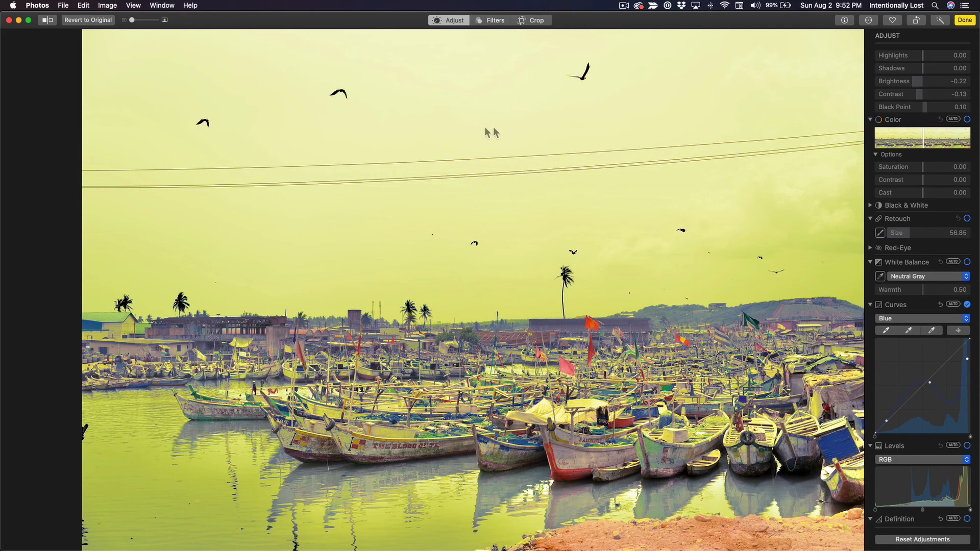
Step: Switch to Lightroom Classic and open the Elmina Shores Fishing Boats photo for developing
left_click(39, 6)
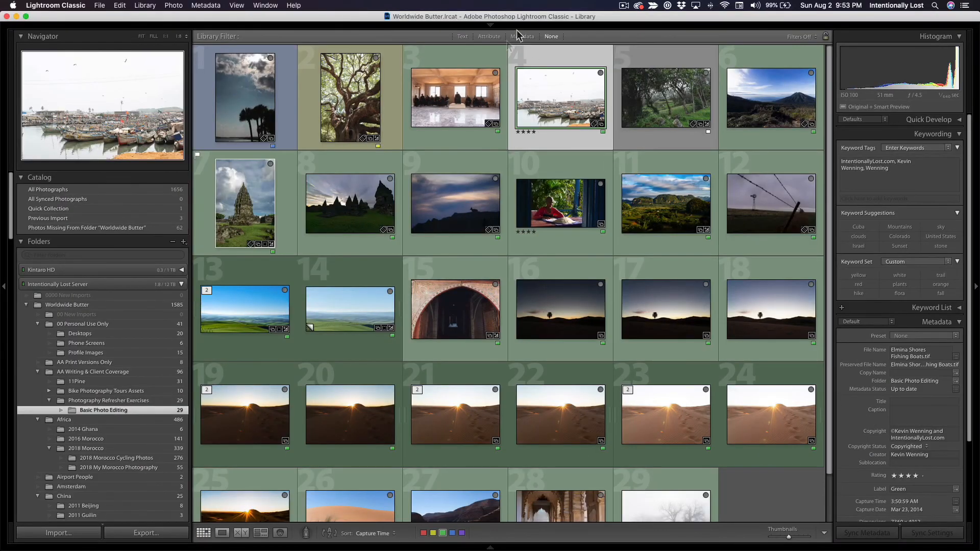
double_click(549, 110)
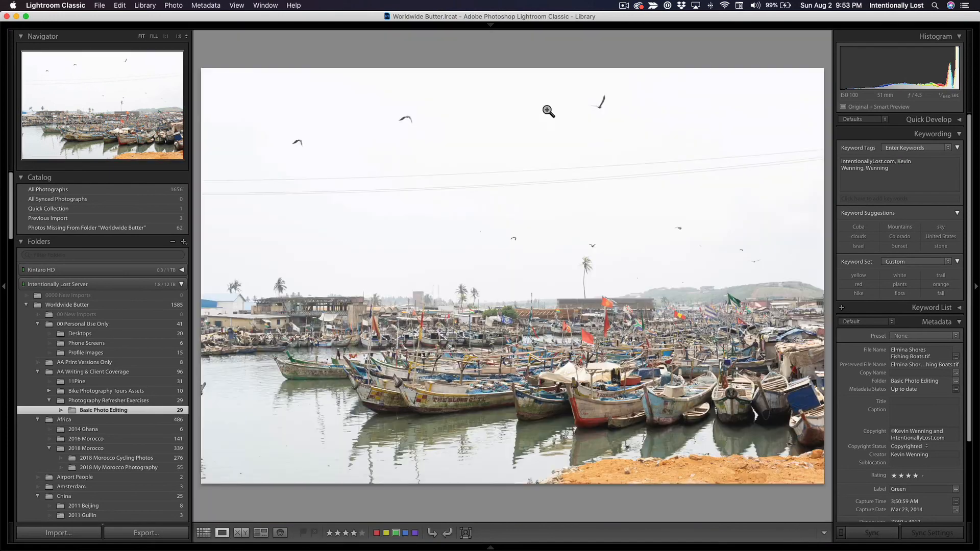
key("d")
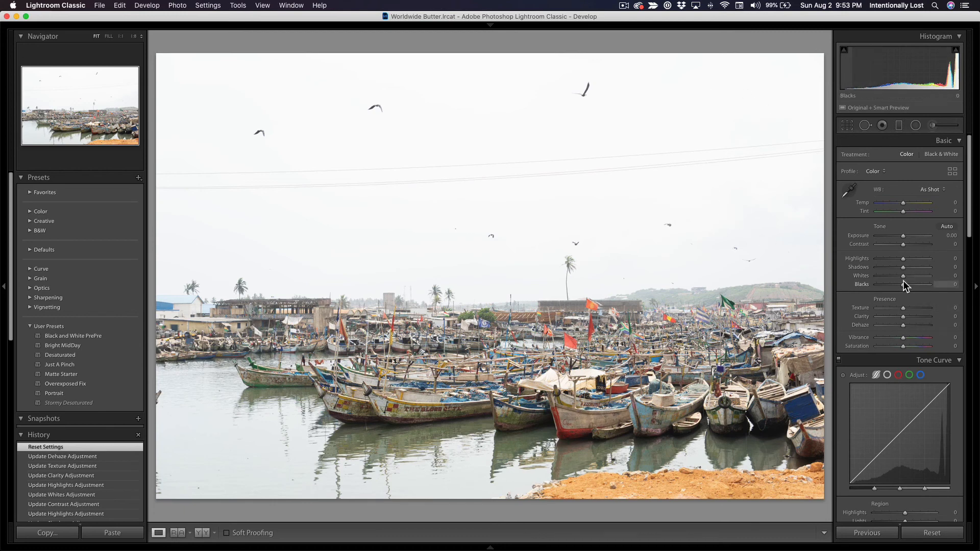
Step: Set Whites to +12, Blacks to -23, Highlights to -38 and Dehaze to +24, trying Contrast and Clarity but resetting both to 0
left_click_drag(903, 275, 898, 285)
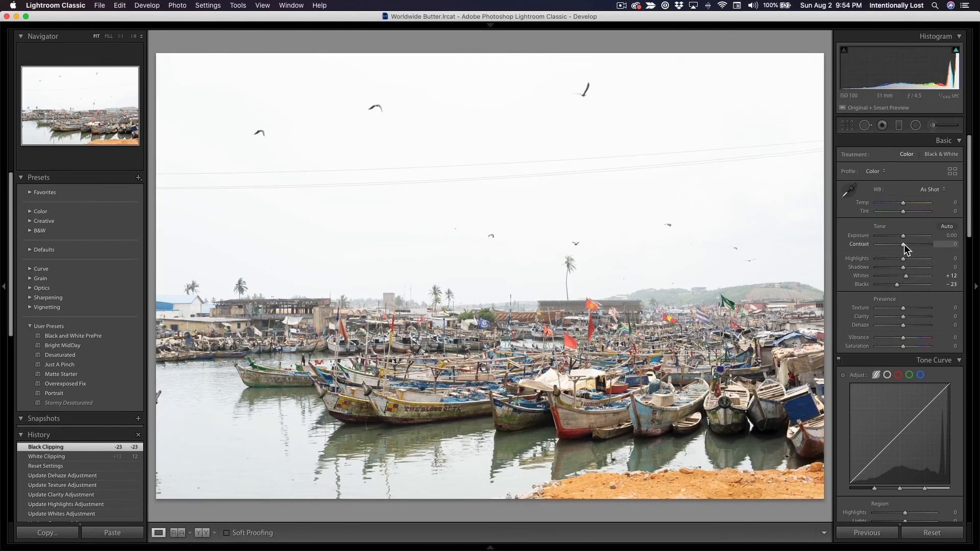
left_click_drag(905, 244, 902, 266)
double_click(854, 241)
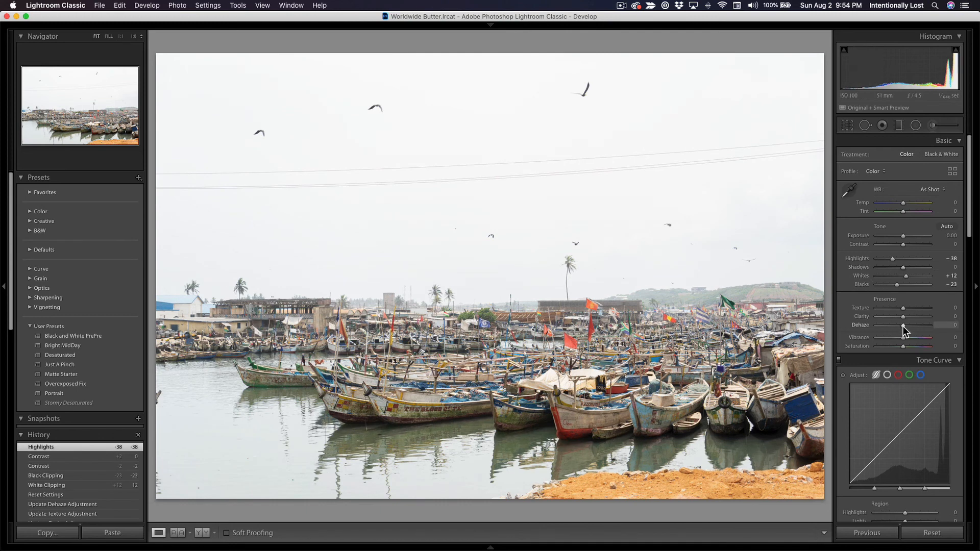
mouse_move(902, 326)
left_mouse_down()
mouse_move(940, 326)
mouse_move(908, 329)
mouse_move(932, 316)
mouse_move(879, 320)
mouse_move(895, 321)
left_mouse_up()
double_click(859, 317)
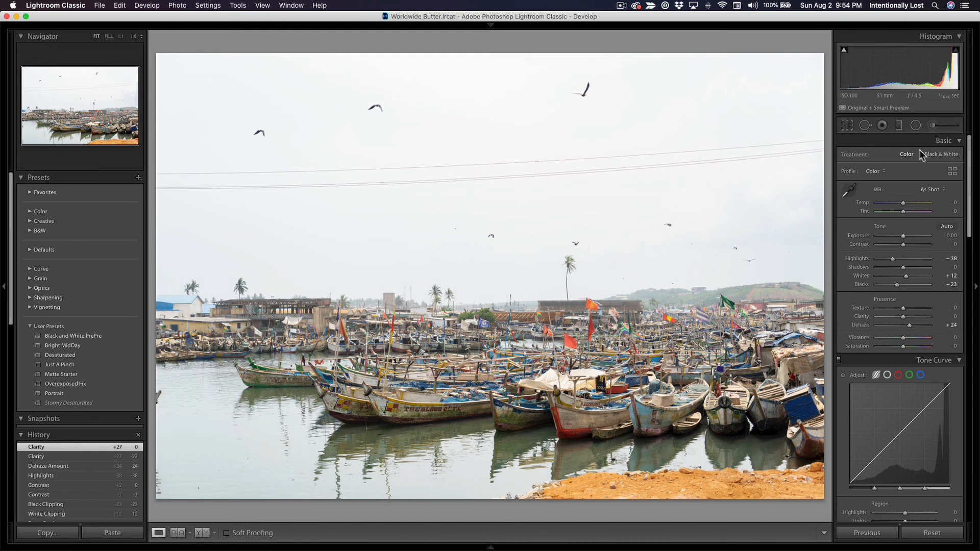
Step: Add a graduated filter over the sky ending at the horizon, reset its effect sliders to 0, and set its Dehaze to 78
left_click(900, 126)
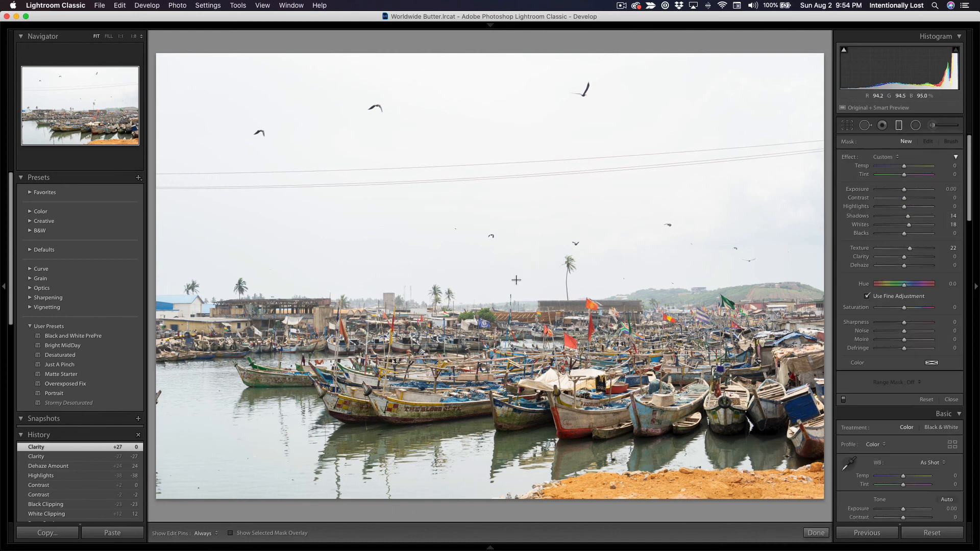
left_click_drag(516, 279, 517, 316)
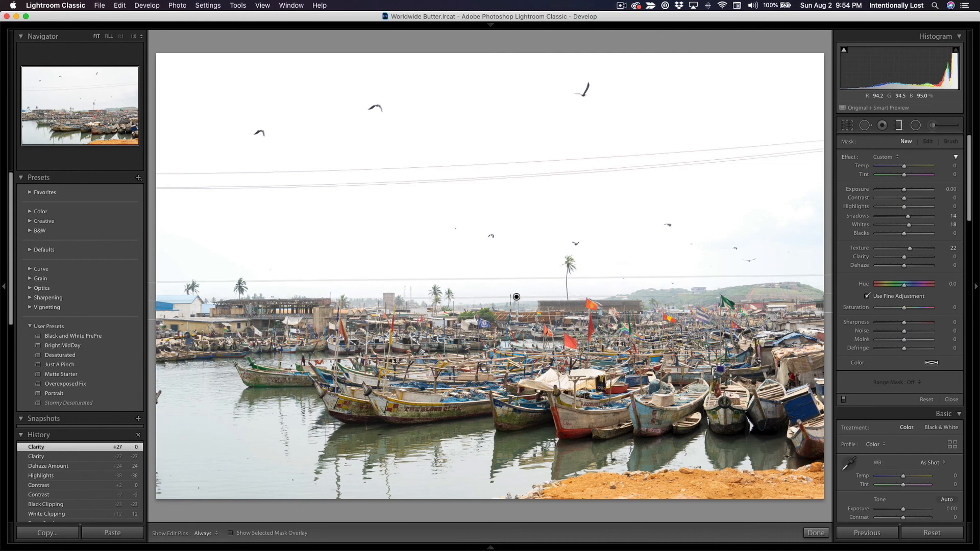
double_click(849, 157)
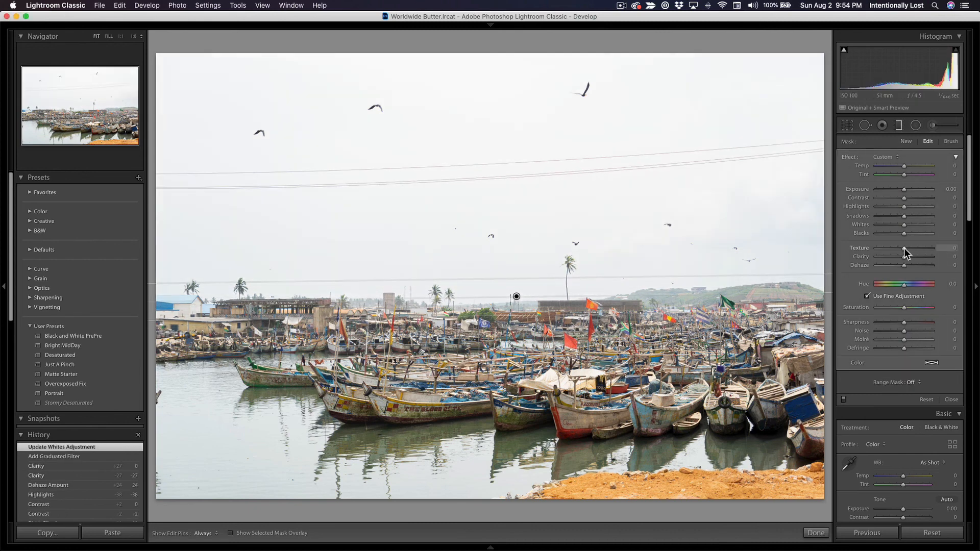
left_click_drag(905, 265, 926, 265)
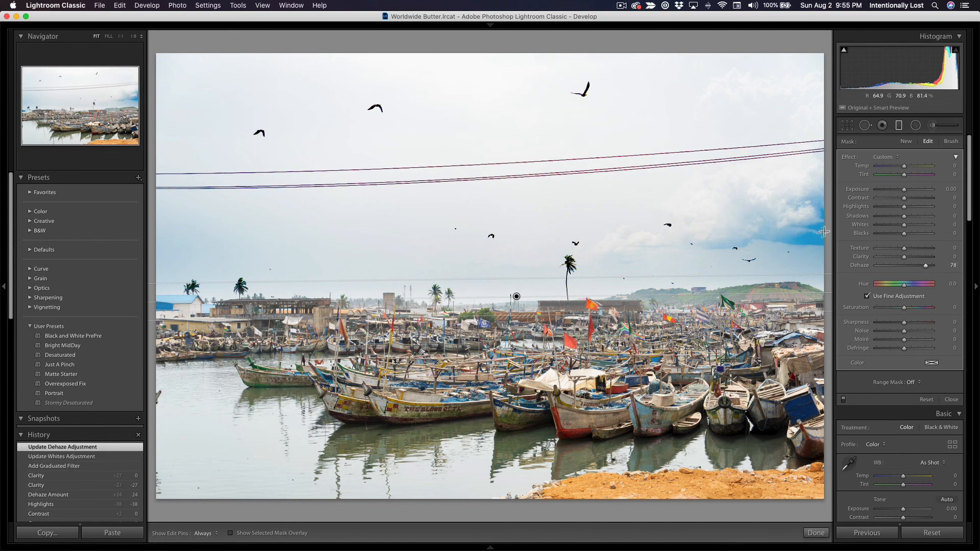
Step: Set the sky graduated filter's Contrast to -65, Shadows to -51, Texture to 52 and Temp to 4, and finish editing the filter
left_click_drag(904, 216, 886, 202)
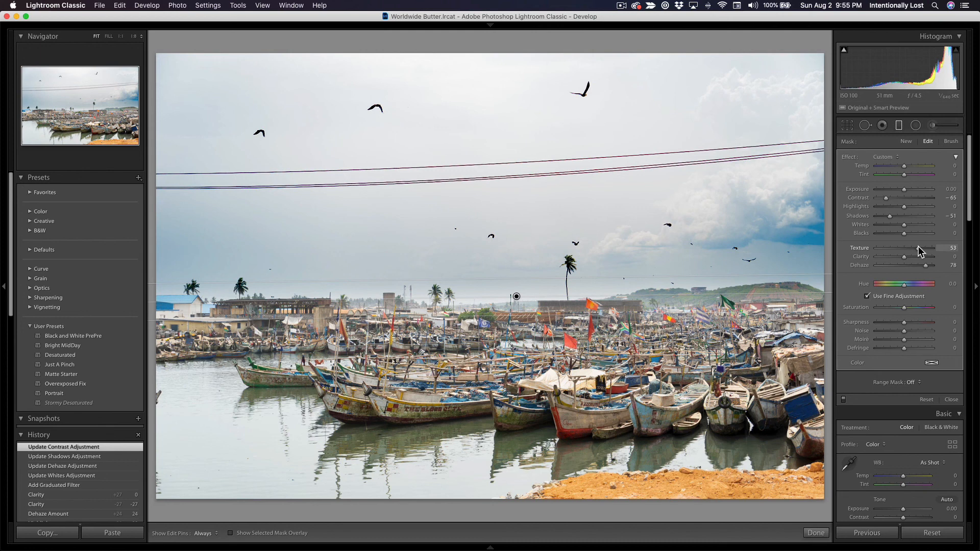
left_click_drag(918, 246, 918, 246)
left_click_drag(904, 167, 902, 167)
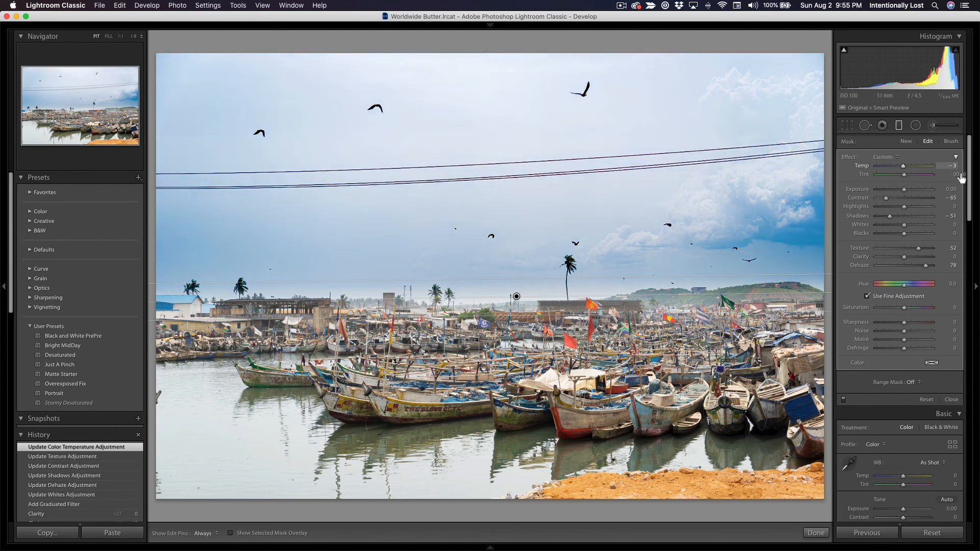
left_click(953, 166)
type("3")
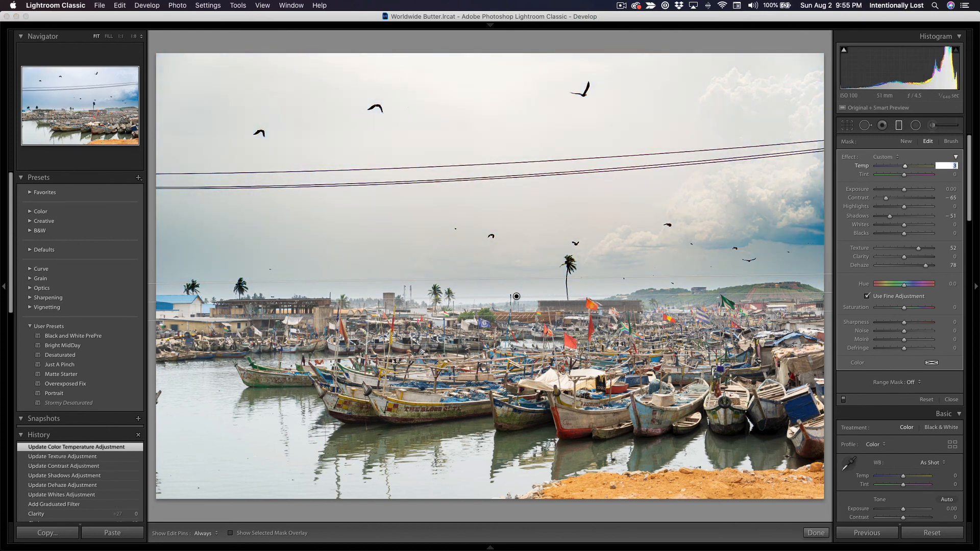
key("Up")
key("Up")
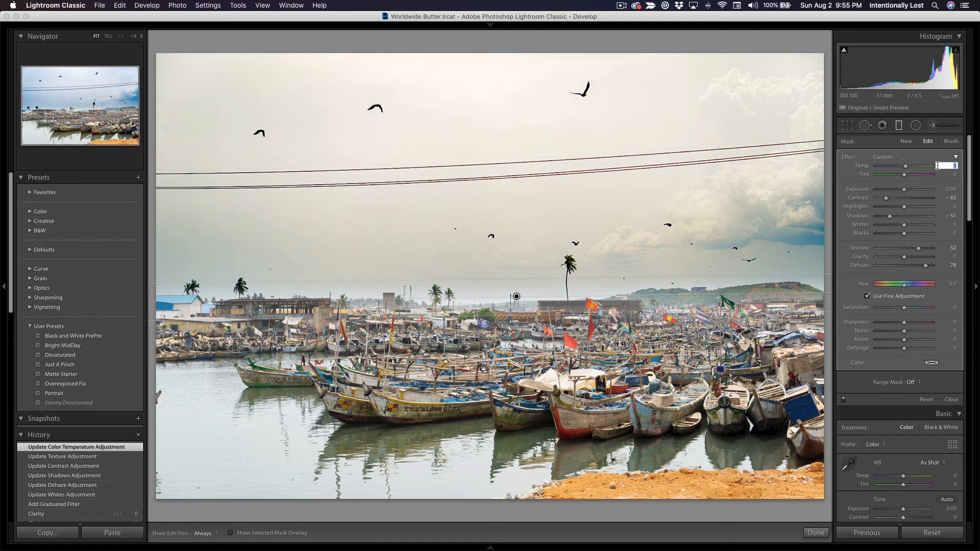
key("Down")
left_click(919, 157)
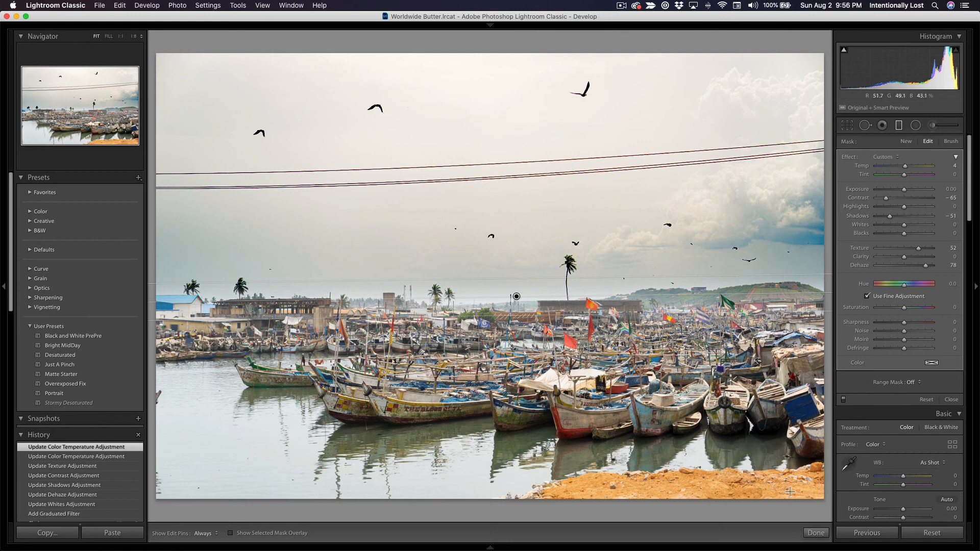
left_click(816, 533)
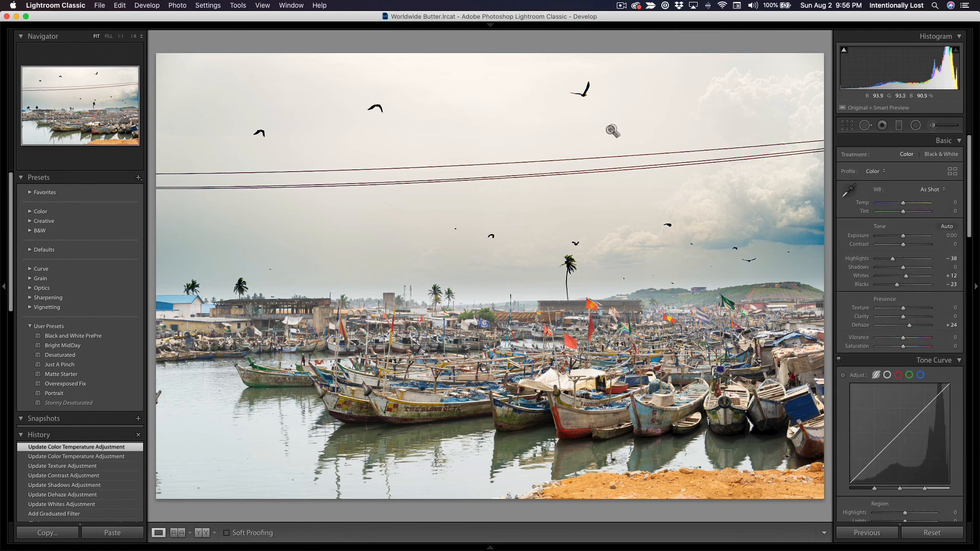